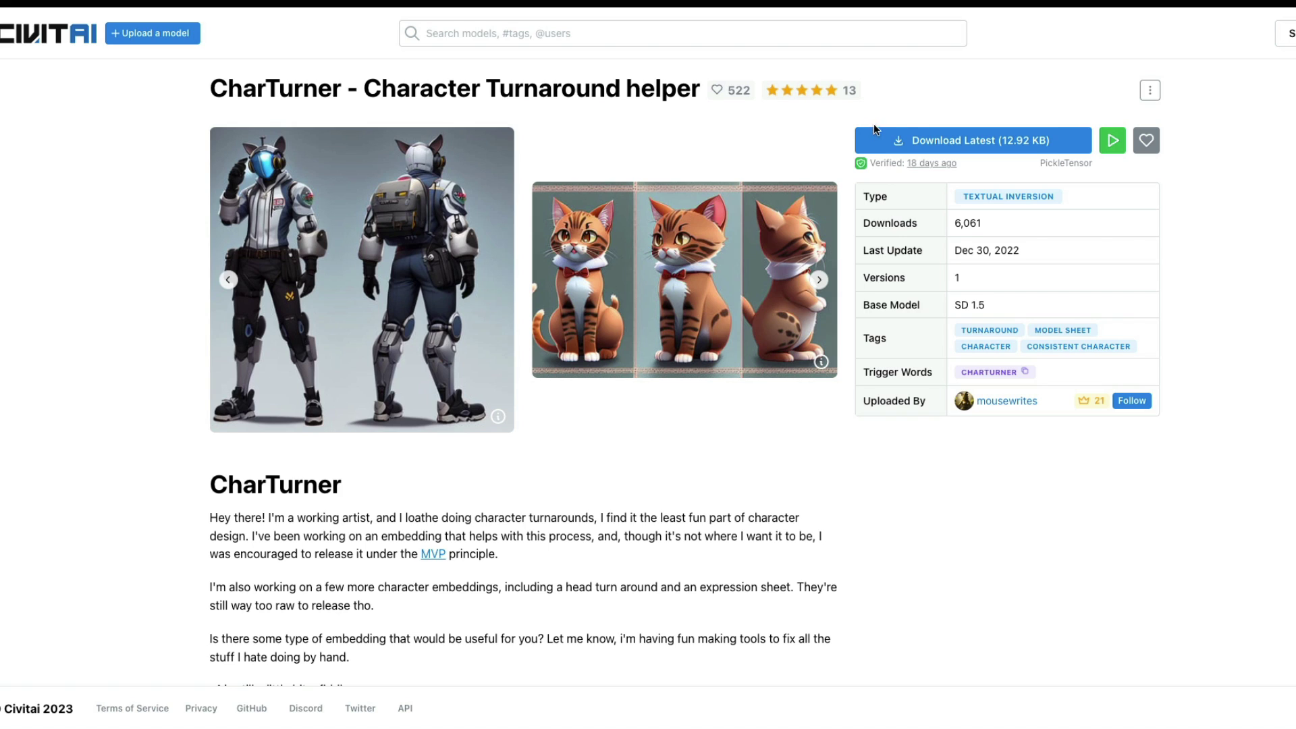
# Step: Examine the example turnaround images in the CharTurner model's gallery on Civitai
pyautogui.click(717, 261)
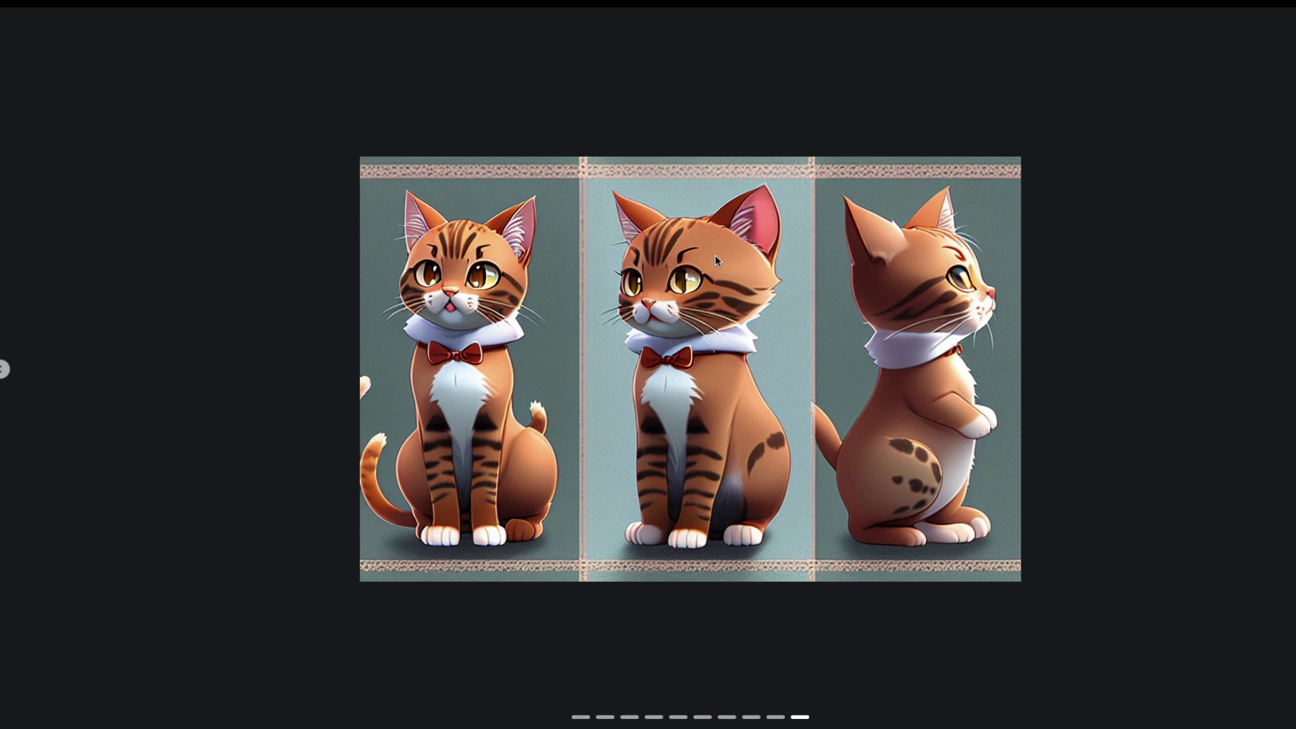
pyautogui.press('Escape')
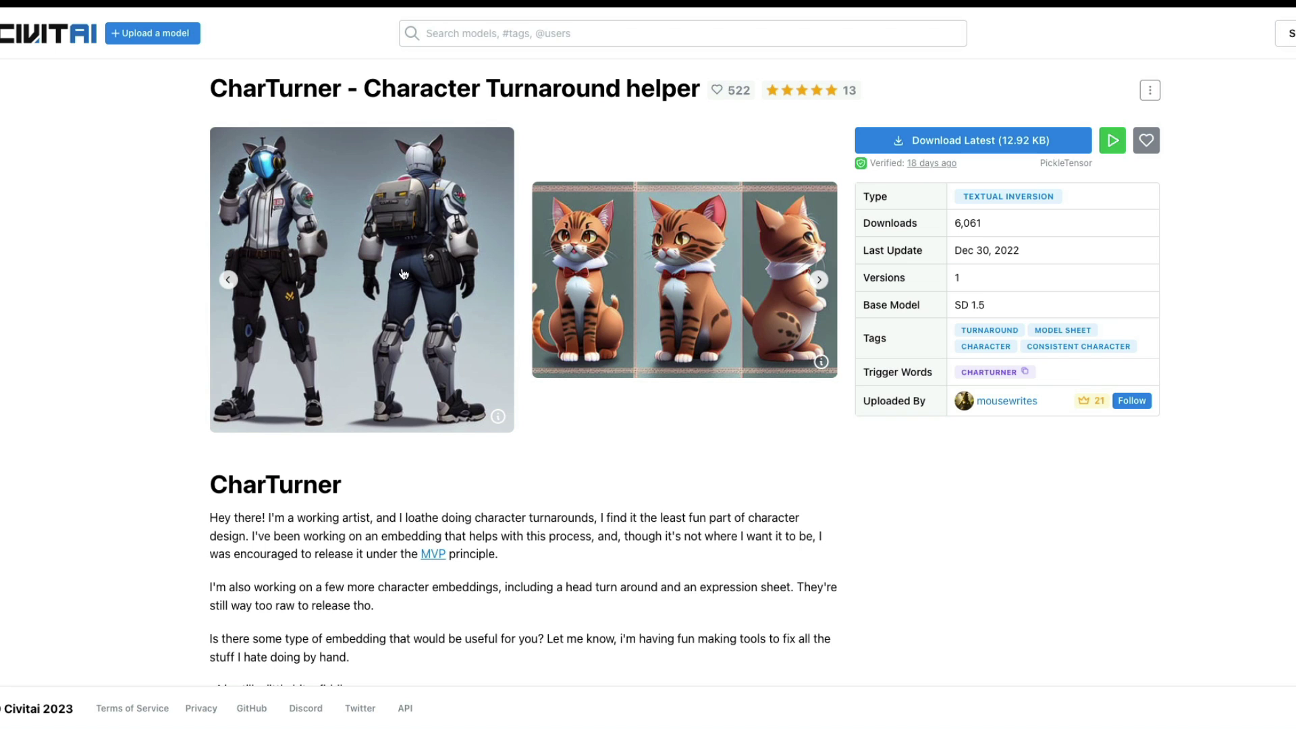
pyautogui.click(228, 280)
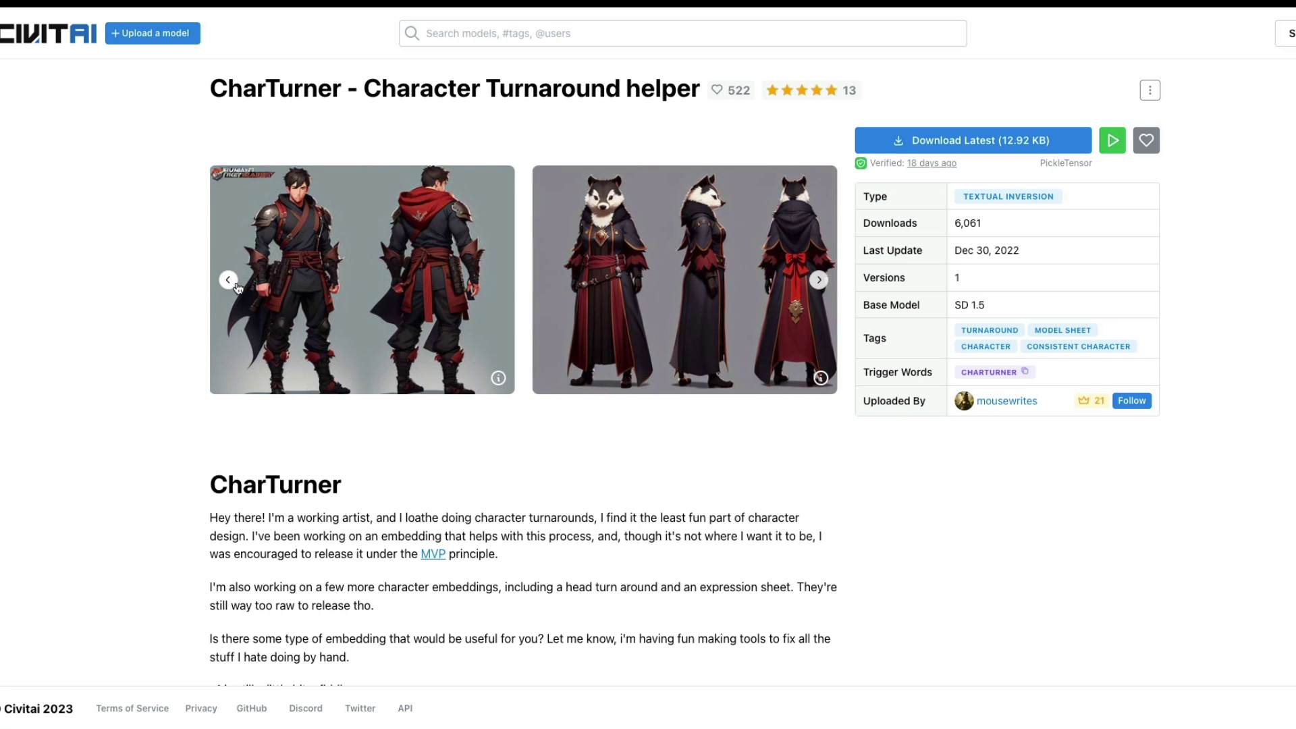
pyautogui.click(325, 289)
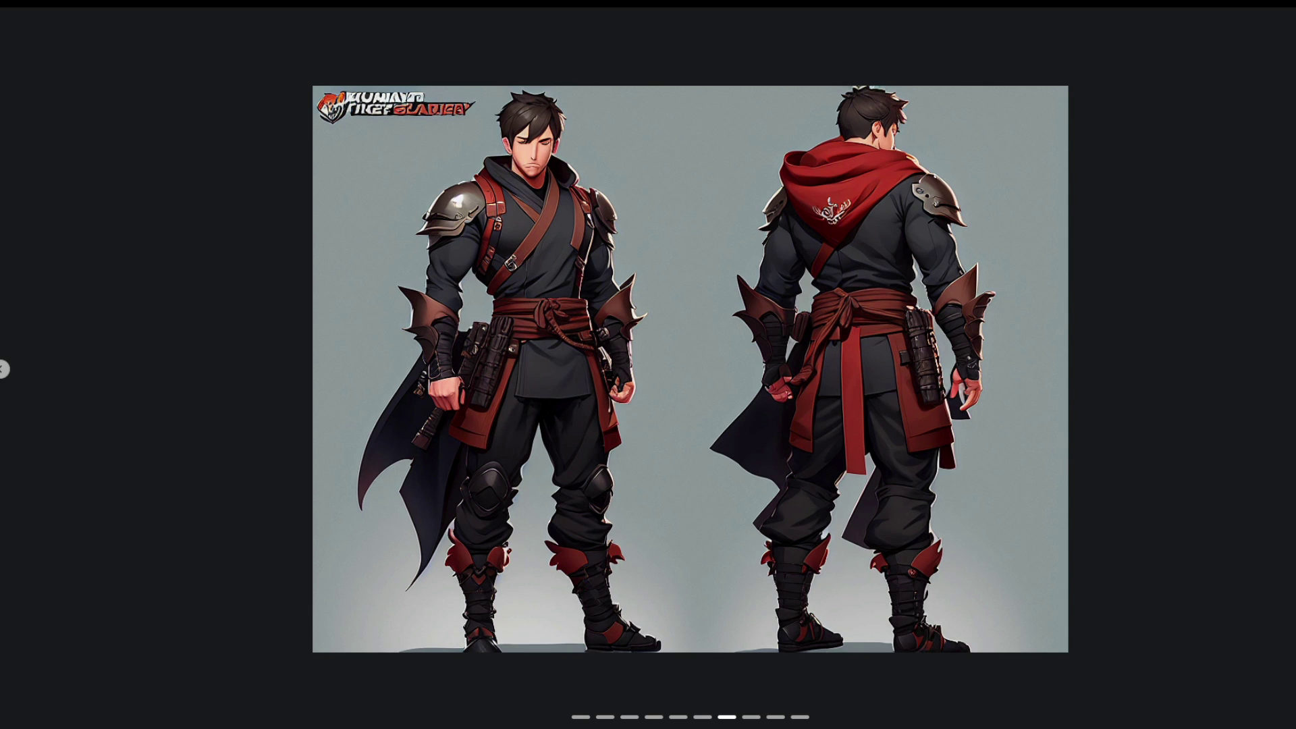
pyautogui.click(789, 75)
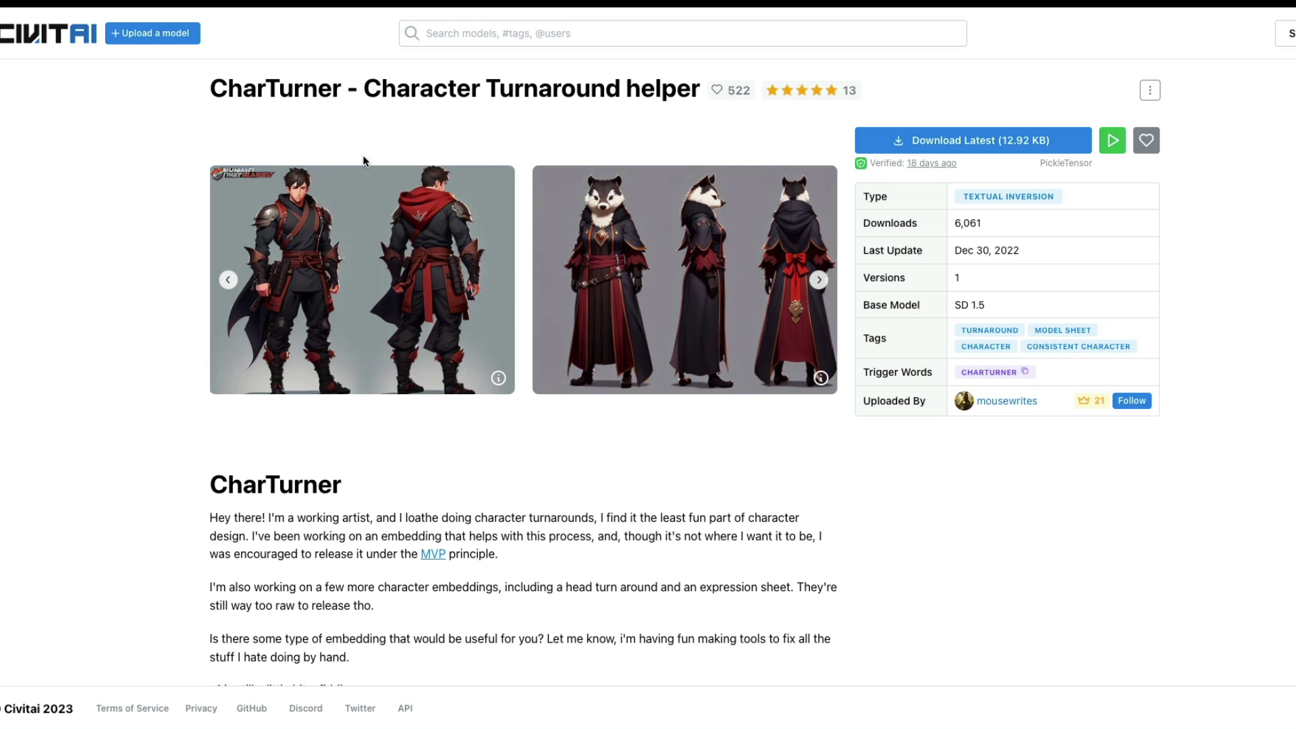
pyautogui.click(228, 280)
pyautogui.click(228, 281)
pyautogui.click(228, 281)
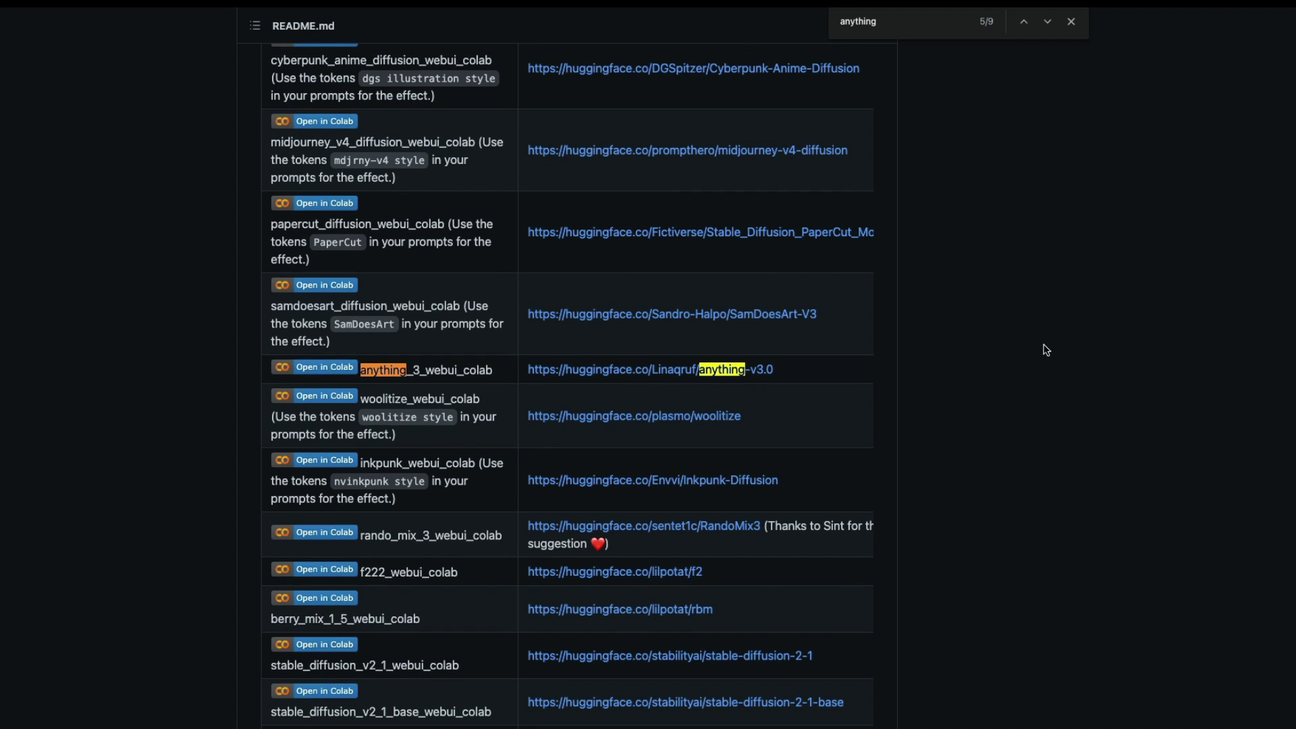
# Step: Locate the anything_3_webui_colab entry in the README of the stable-diffusion-webui-colab repository on GitHub
pyautogui.scroll(15, 1046, 350)
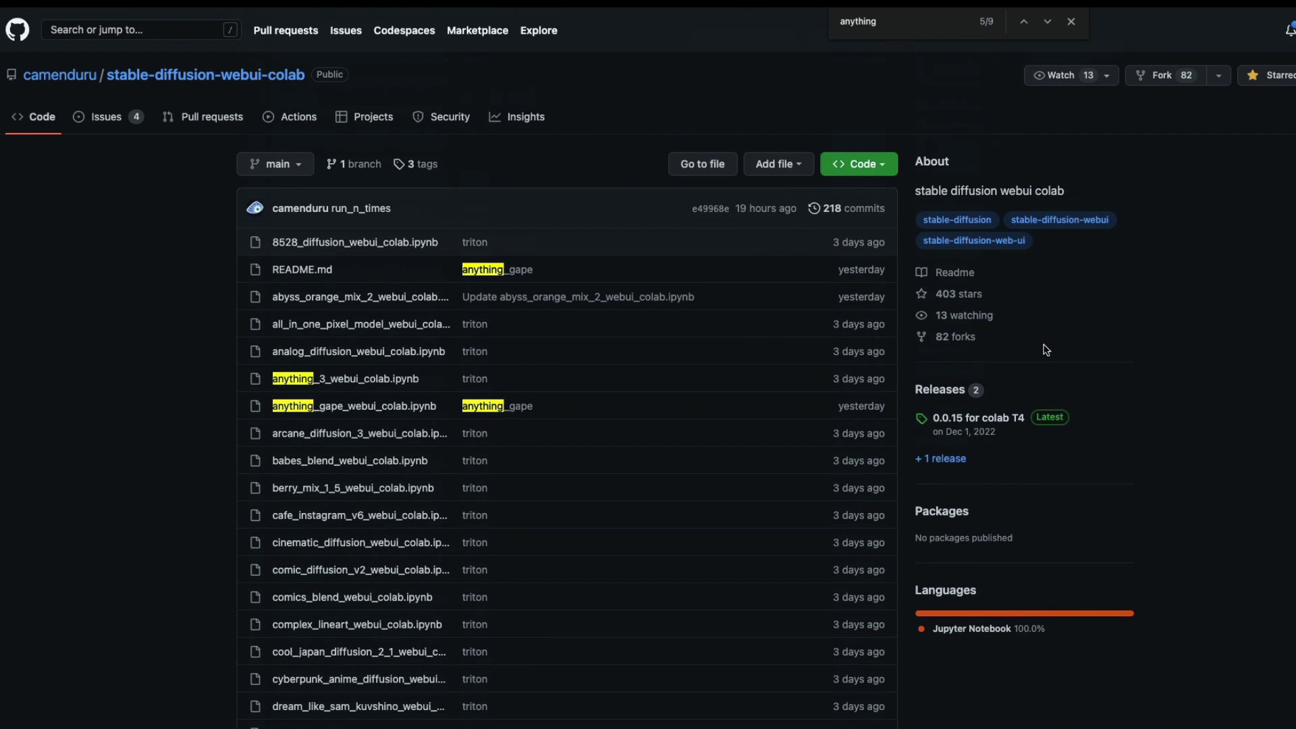
pyautogui.scroll(-15, 740, 446)
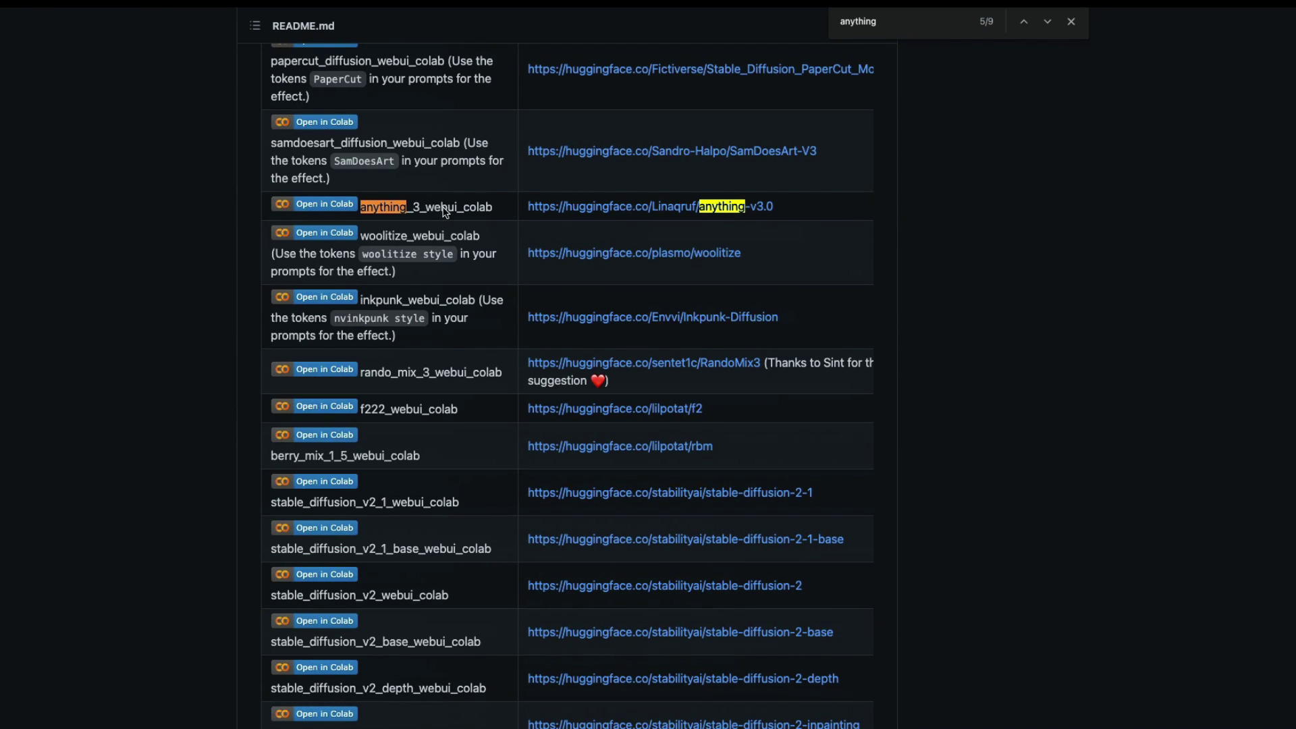
pyautogui.doubleClick(406, 206)
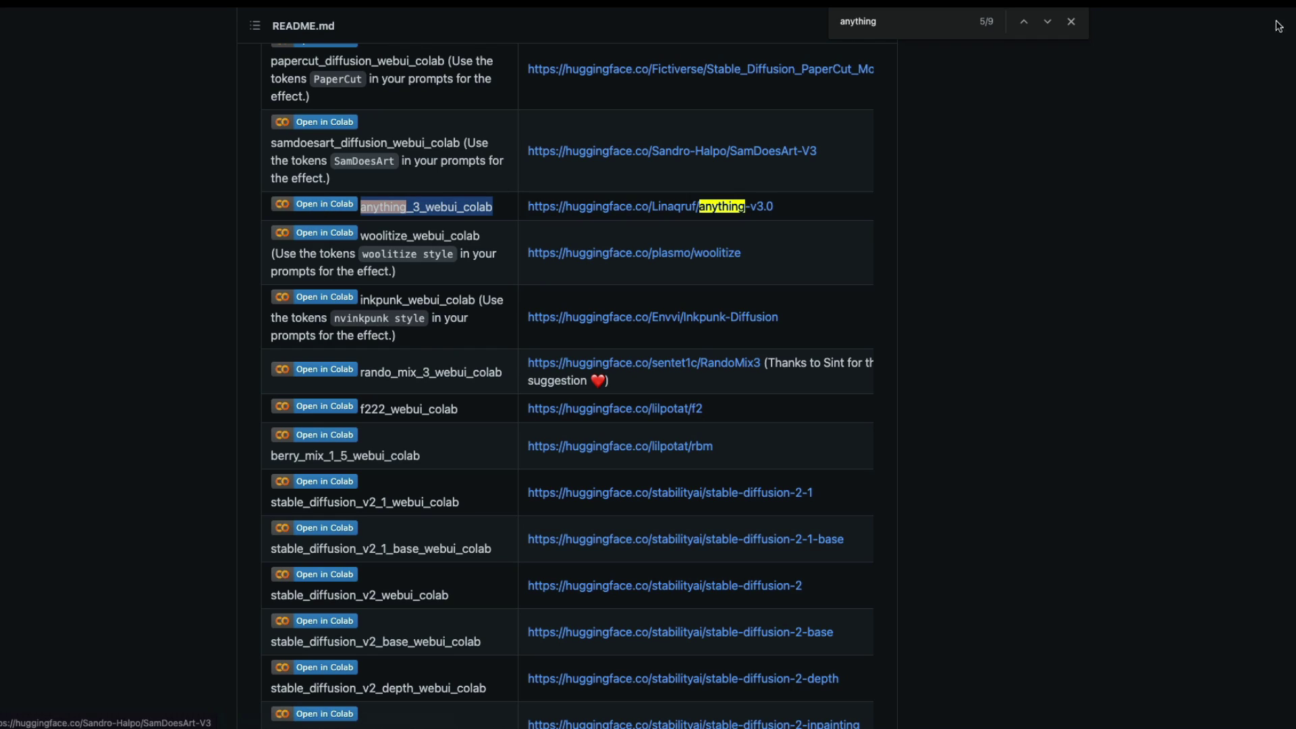
pyautogui.press('Escape')
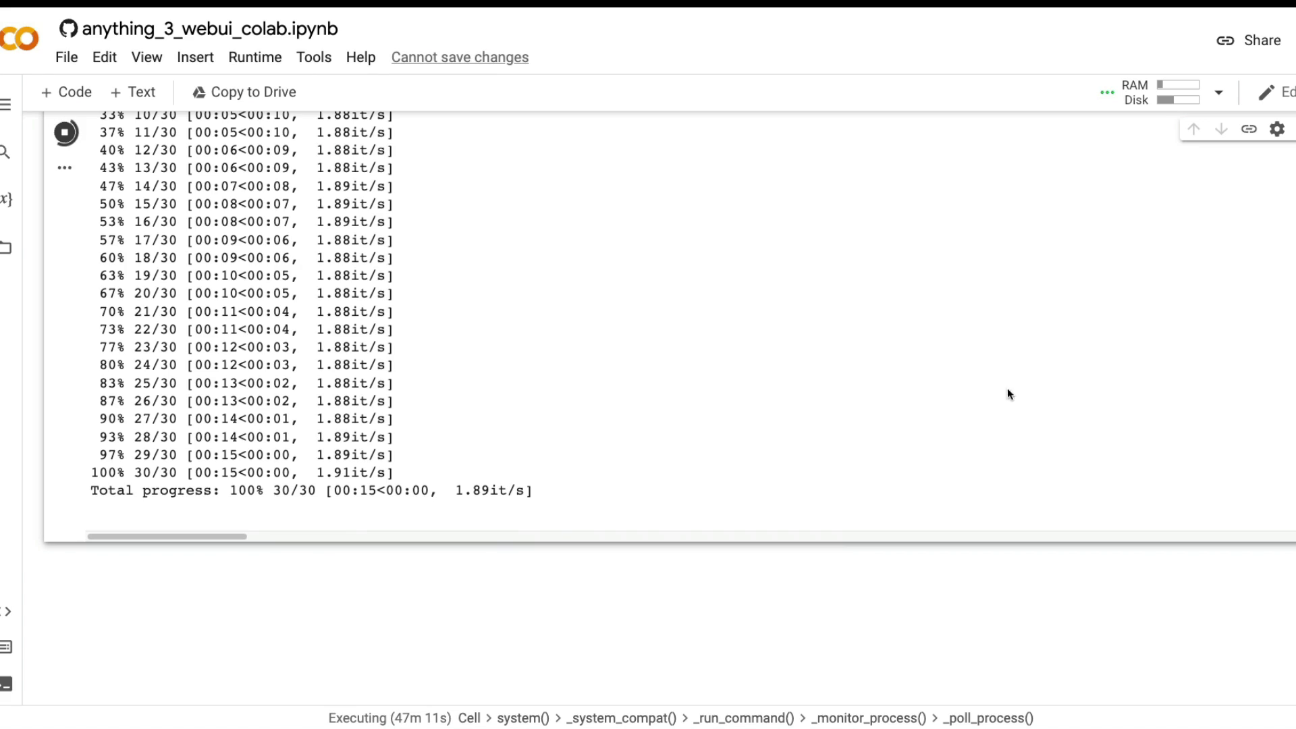
# Step: Check the hardware accelerator in the anything_3_webui_colab notebook's runtime type settings, leaving them without saving
pyautogui.scroll(15, 1114, 623)
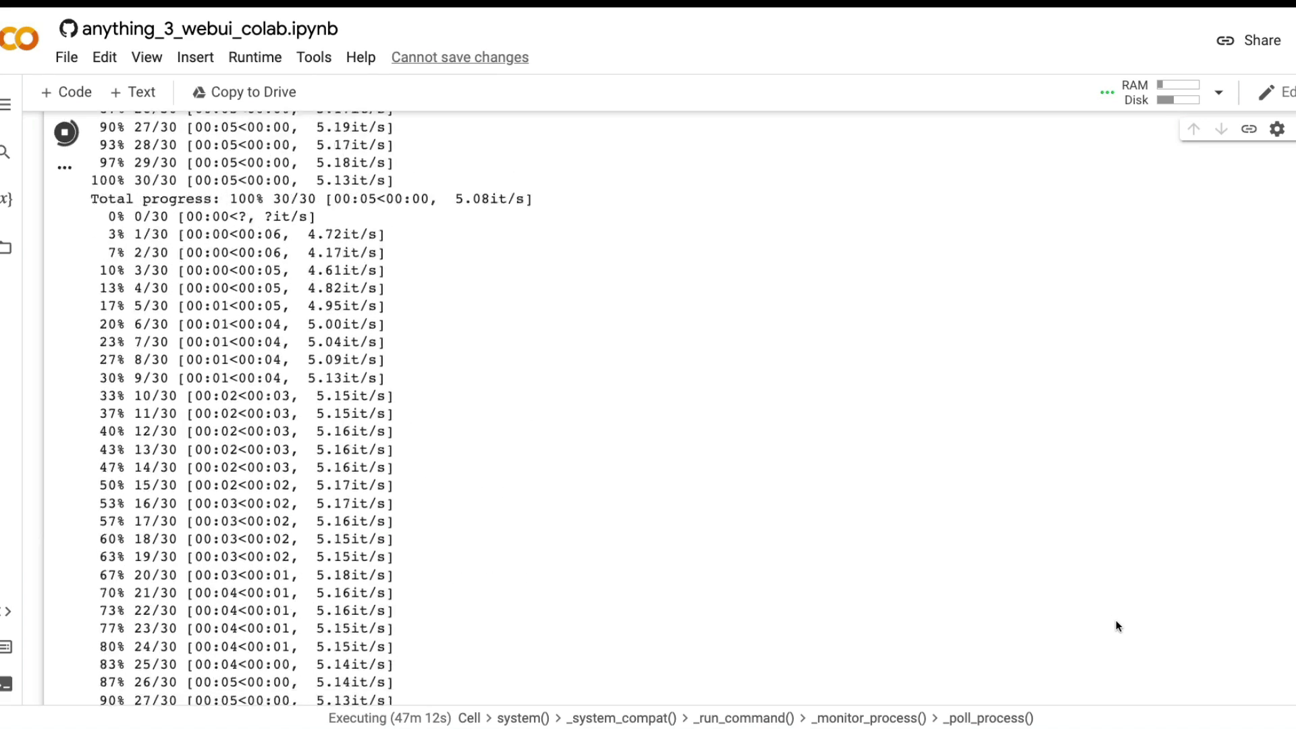
pyautogui.scroll(9, 1119, 609)
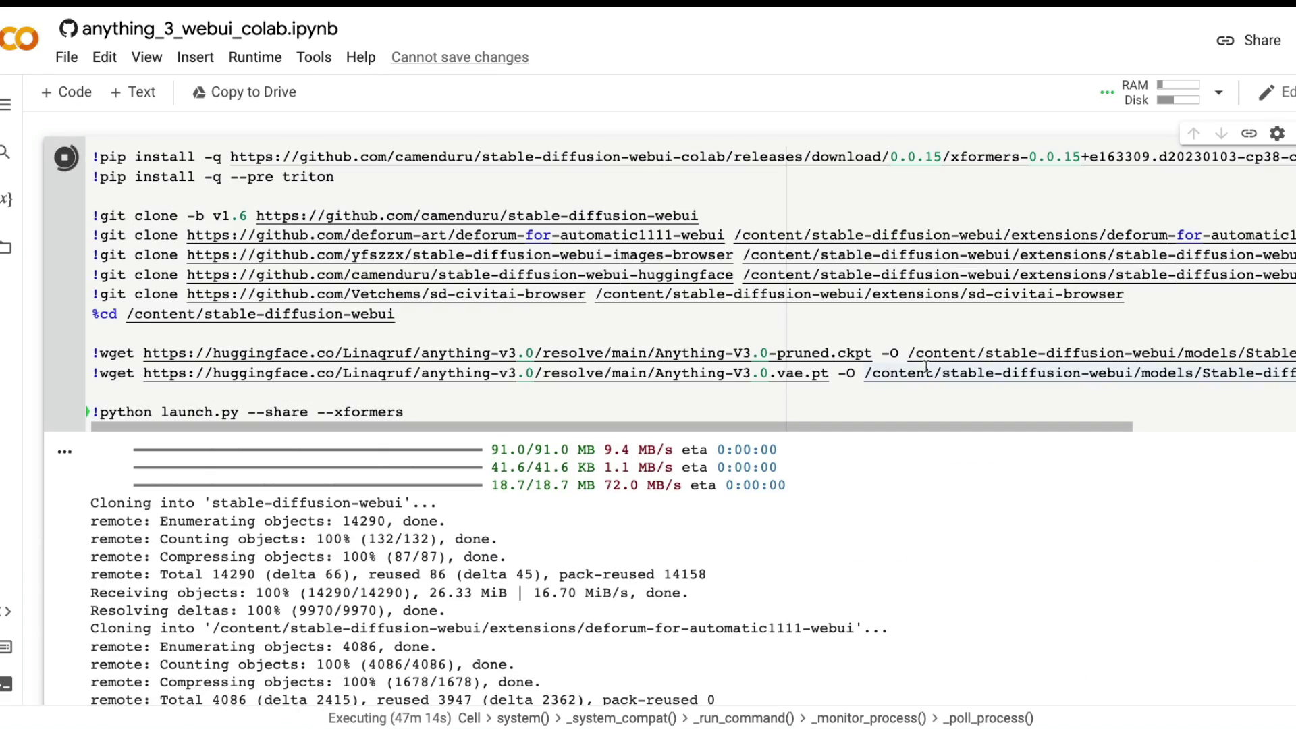
pyautogui.click(255, 58)
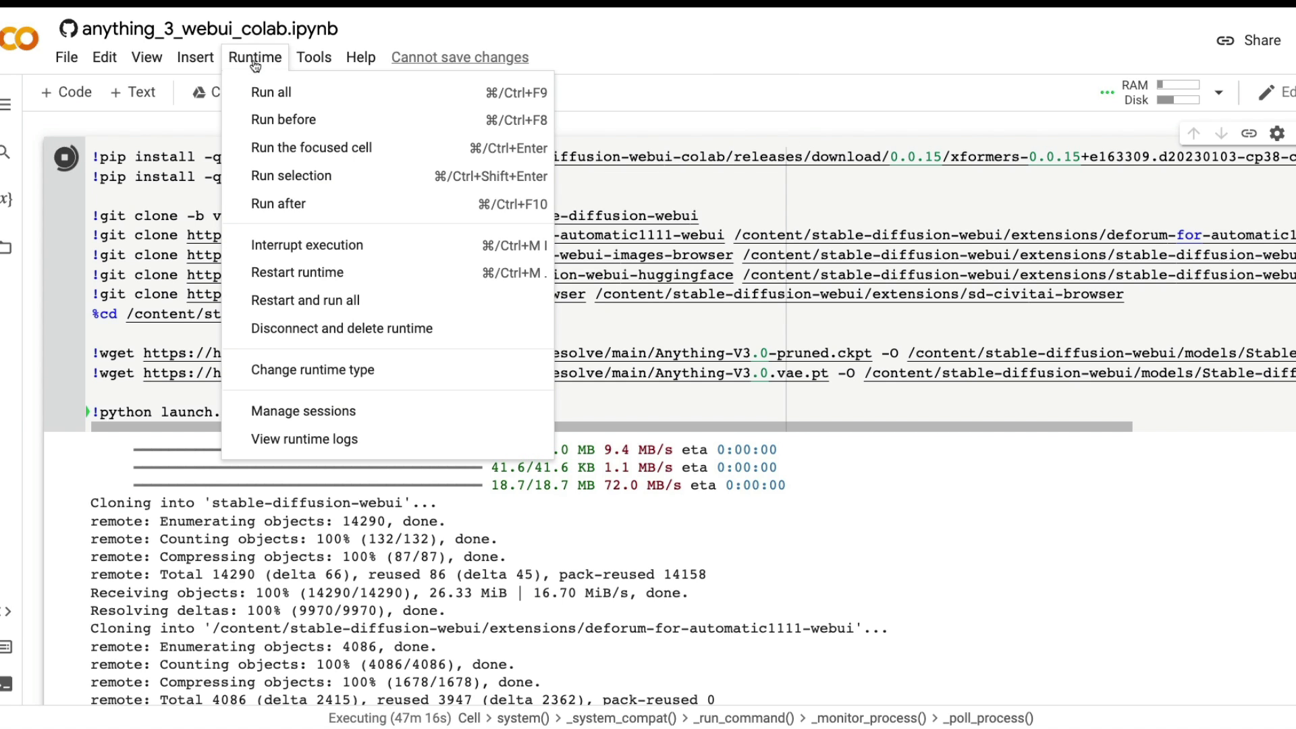
pyautogui.click(327, 371)
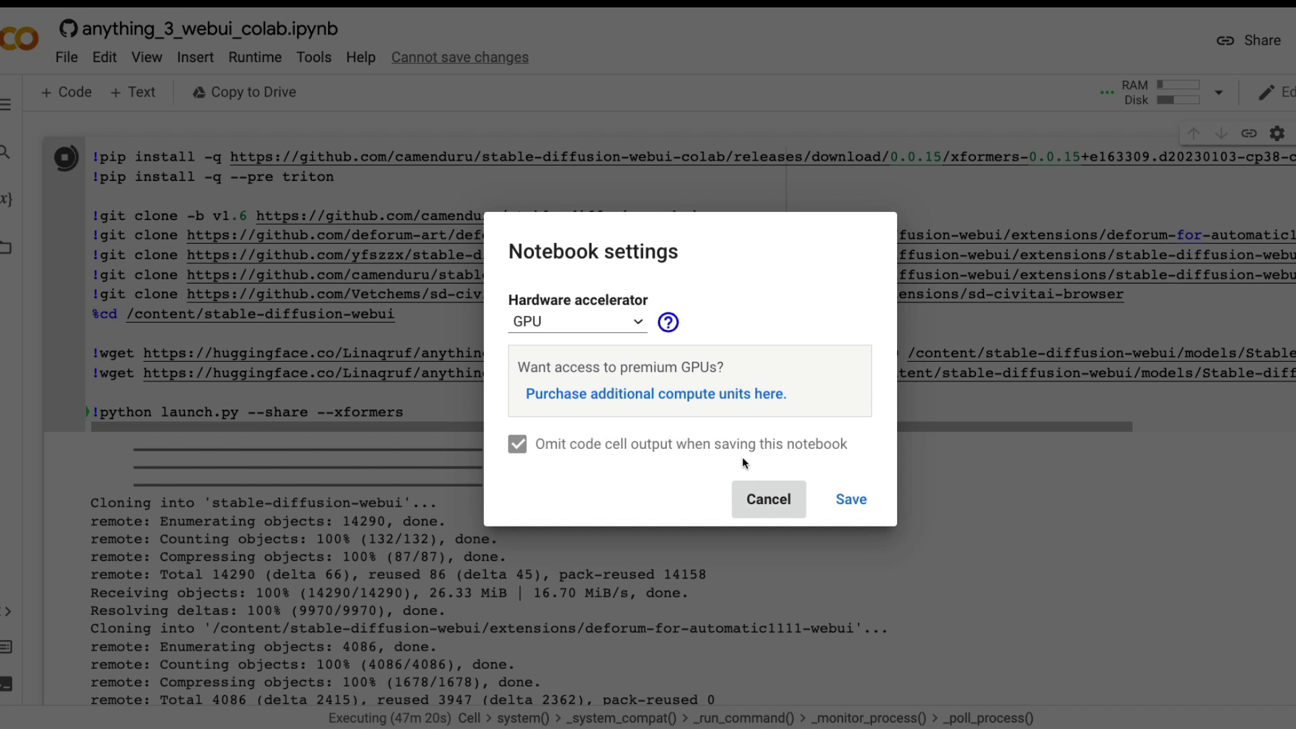
pyautogui.click(762, 511)
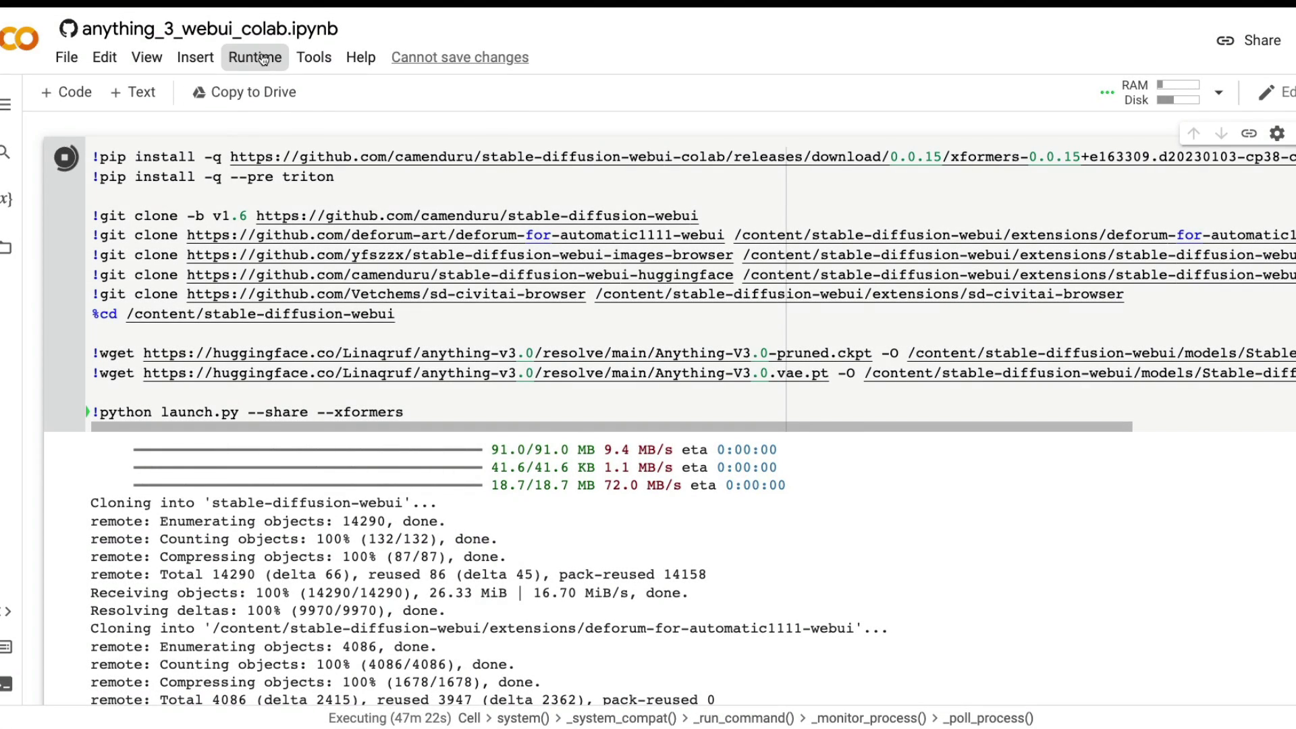
# Step: Run all cells of the notebook and highlight the Anything V3.0 model path in its download command
pyautogui.click(264, 60)
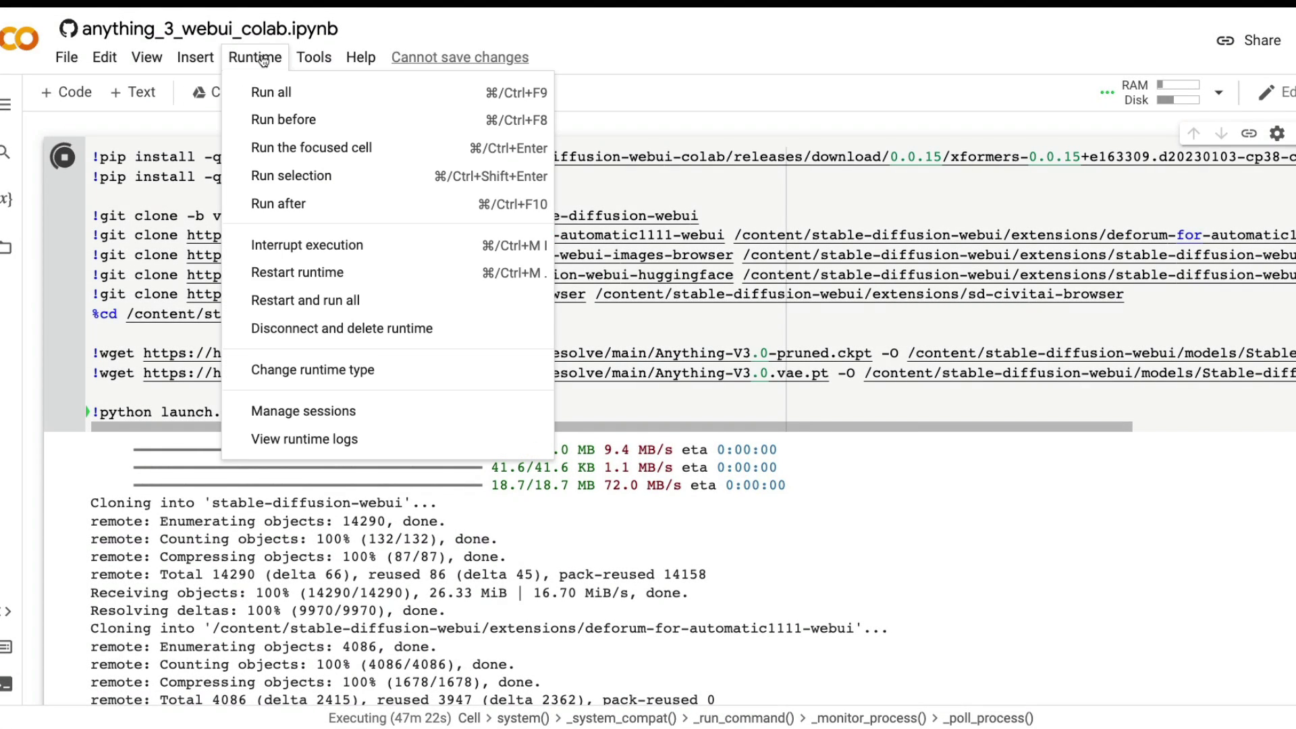
pyautogui.click(277, 93)
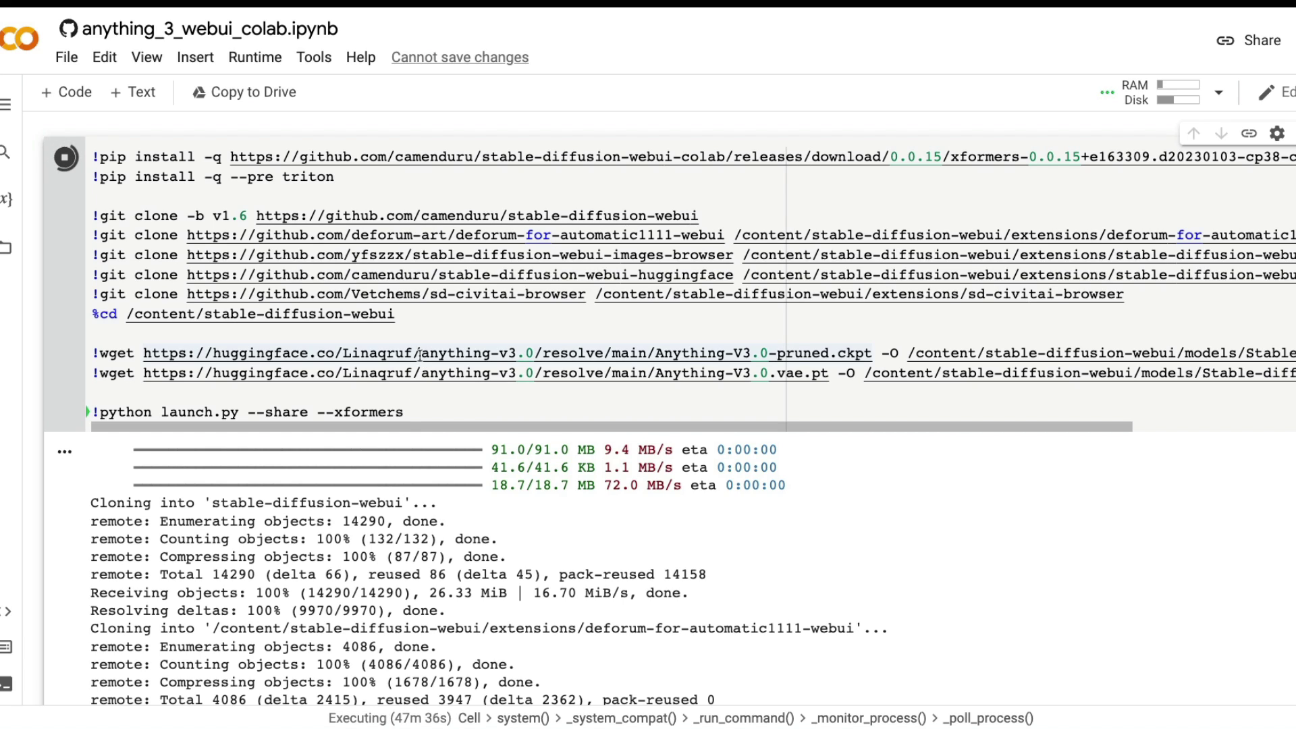
pyautogui.moveTo(422, 353); pyautogui.dragTo(535, 354)
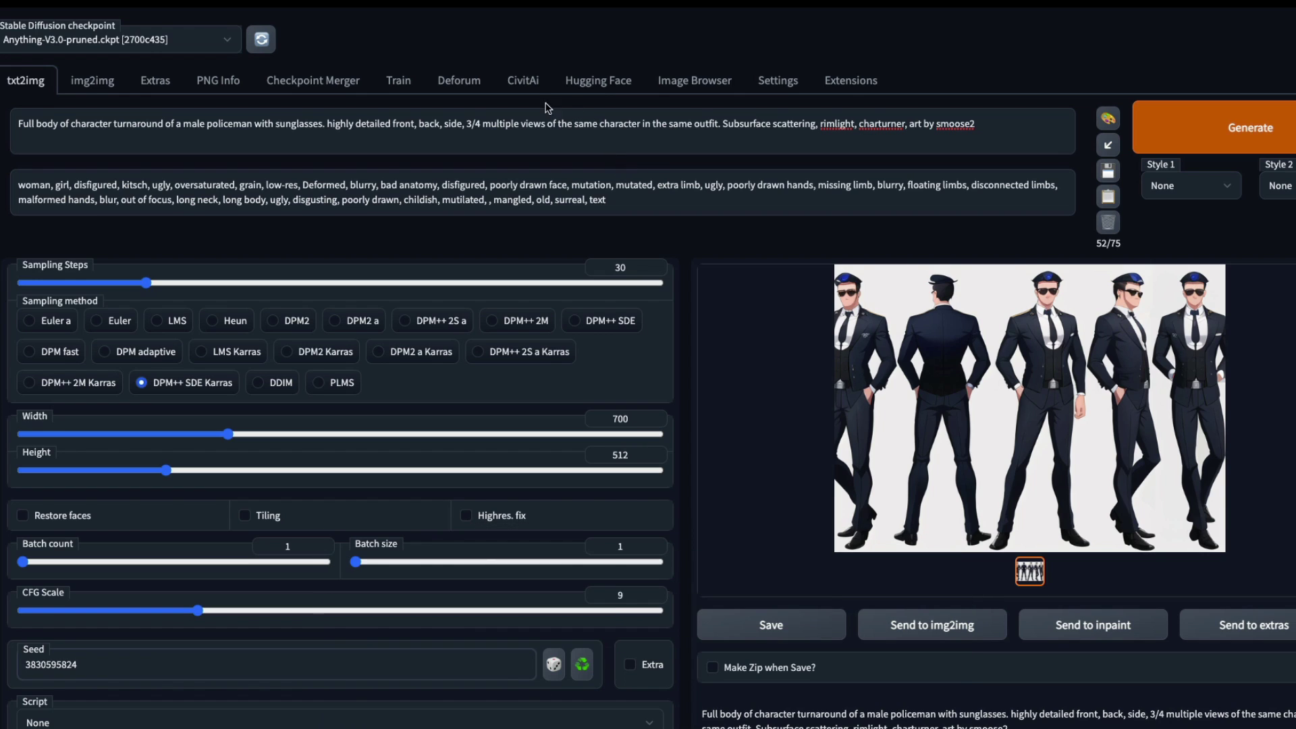
# Step: In the Stable Diffusion web UI's CivitAi browser, list the TextualInversion models matching the search term "charturner"
pyautogui.click(527, 89)
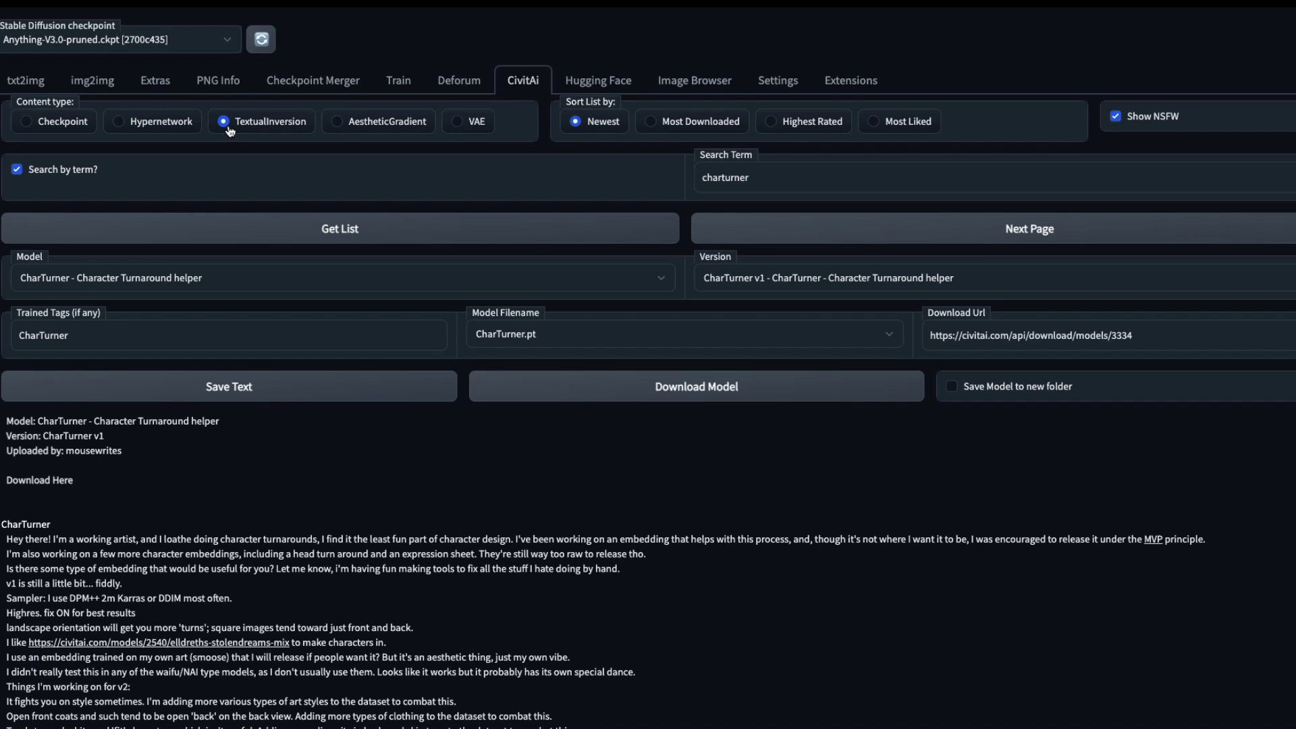
pyautogui.doubleClick(750, 173)
pyautogui.write('charturner')
pyautogui.click(341, 228)
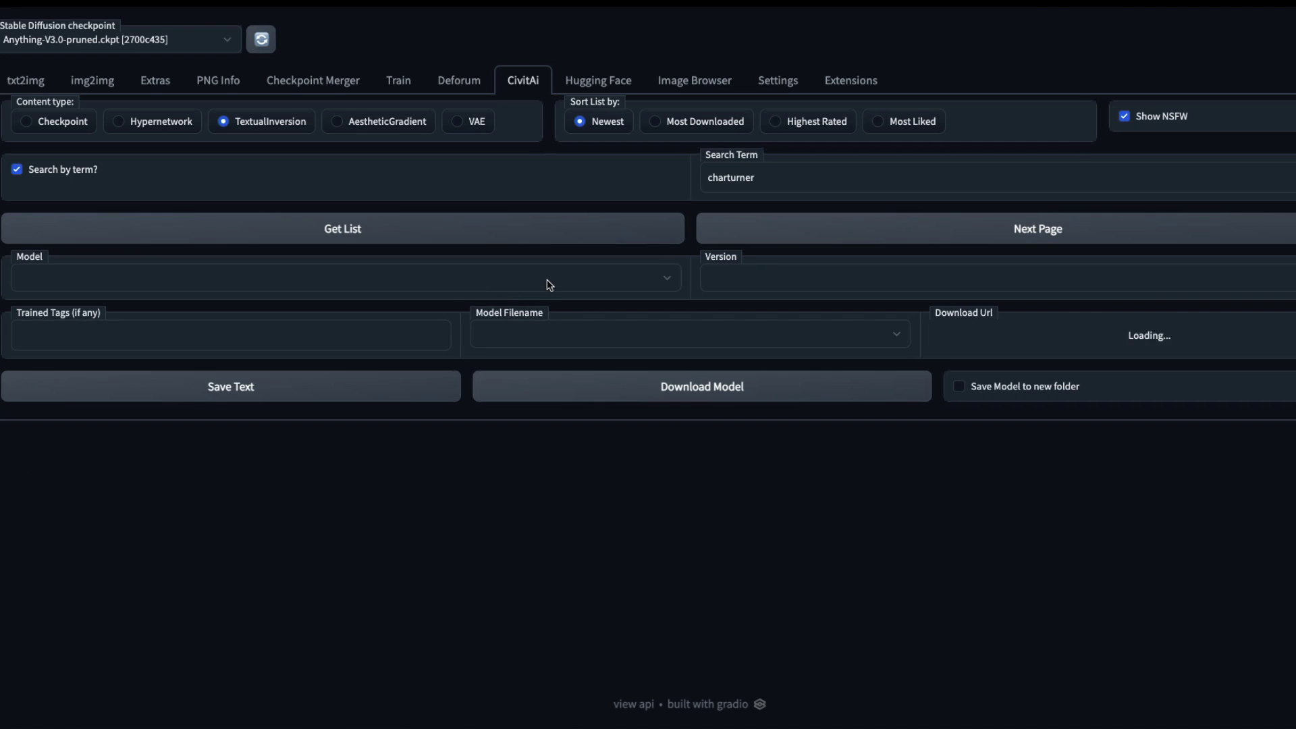
# Step: Choose the "CharTurner - Character Turnaround helper" model from the results and highlight its trained tag CharTurner
pyautogui.click(90, 288)
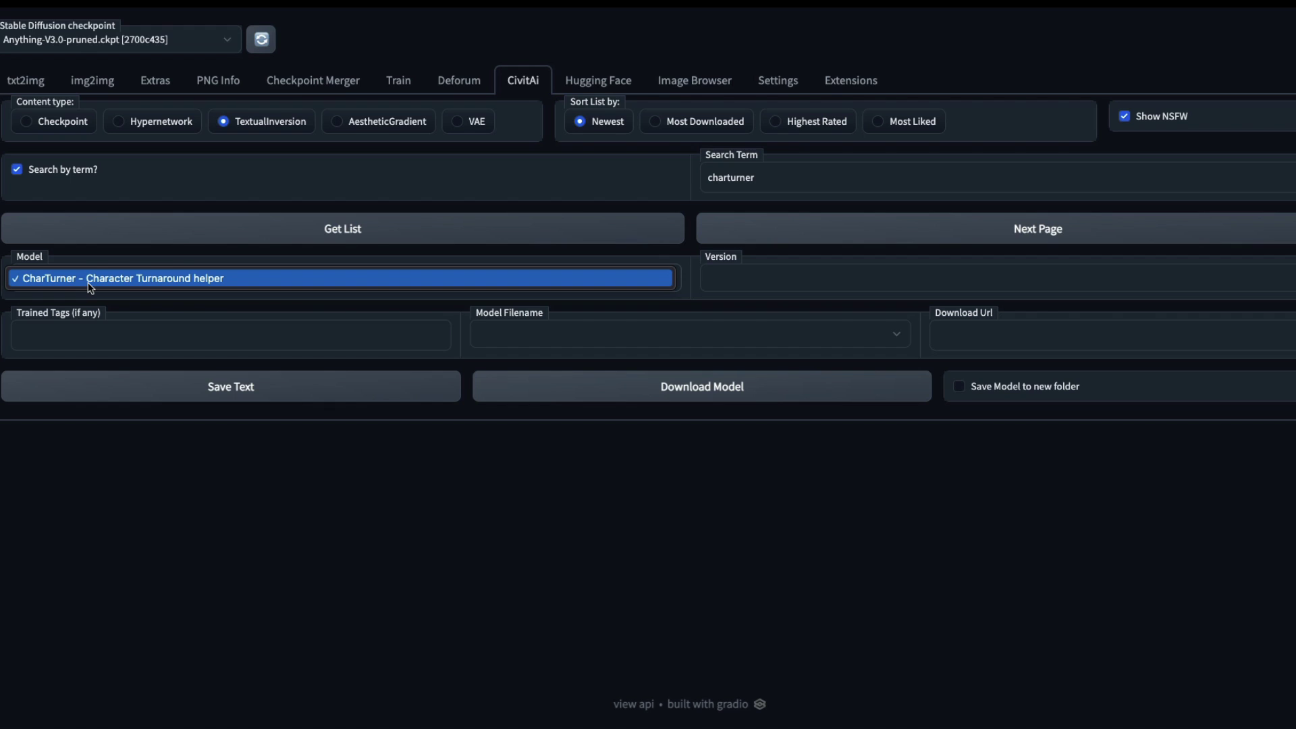
pyautogui.click(90, 288)
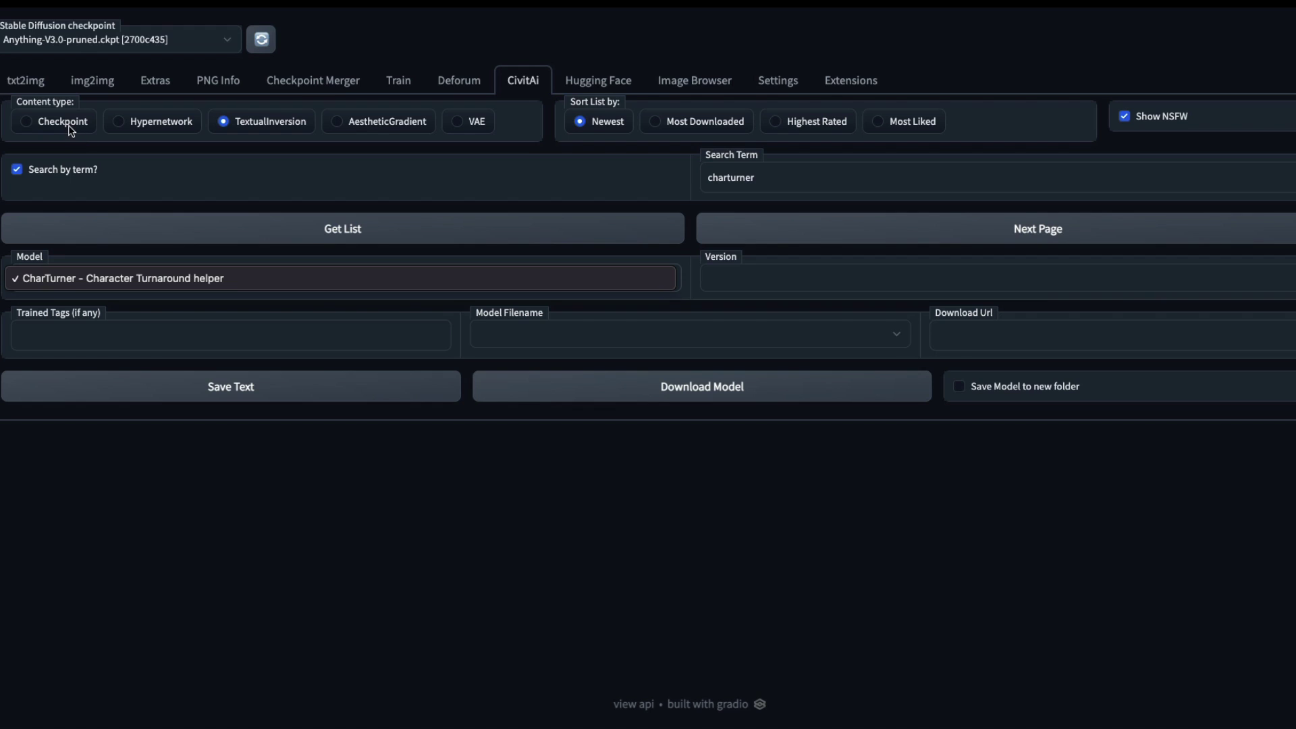
pyautogui.click(222, 280)
pyautogui.click(265, 119)
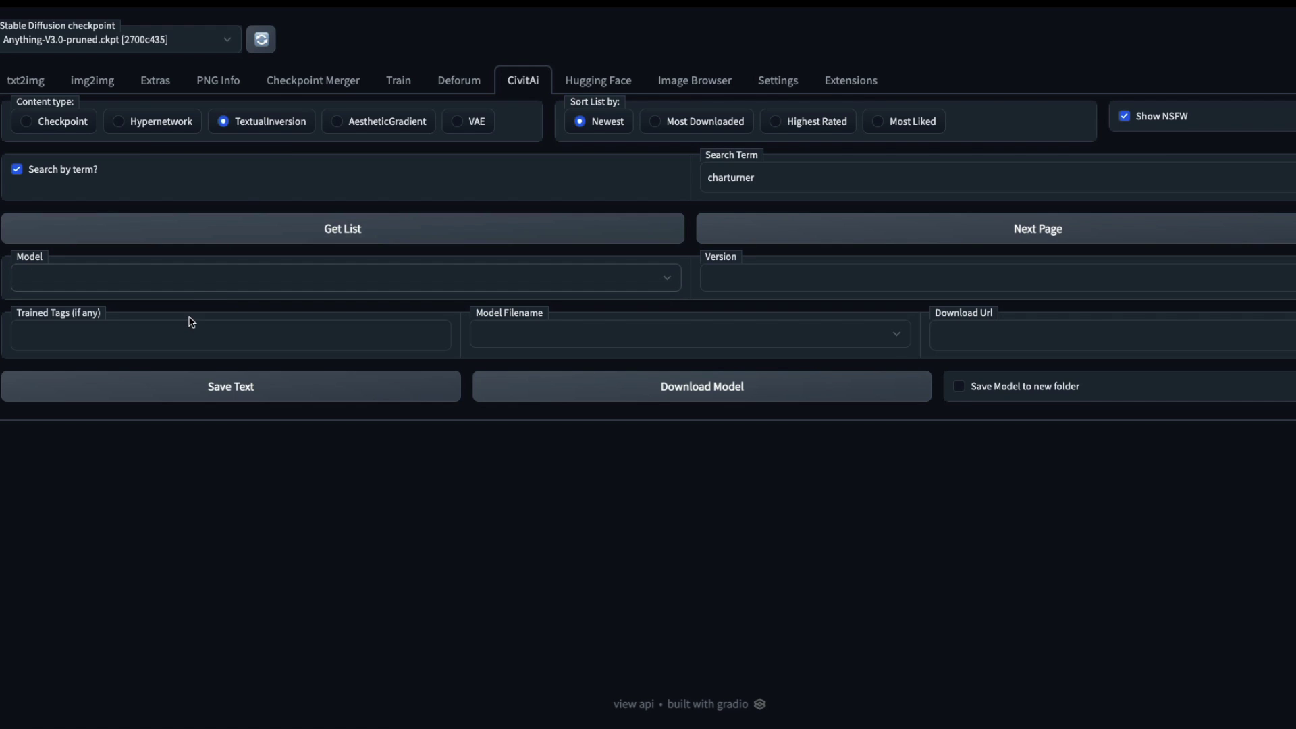
pyautogui.click(193, 285)
pyautogui.click(189, 289)
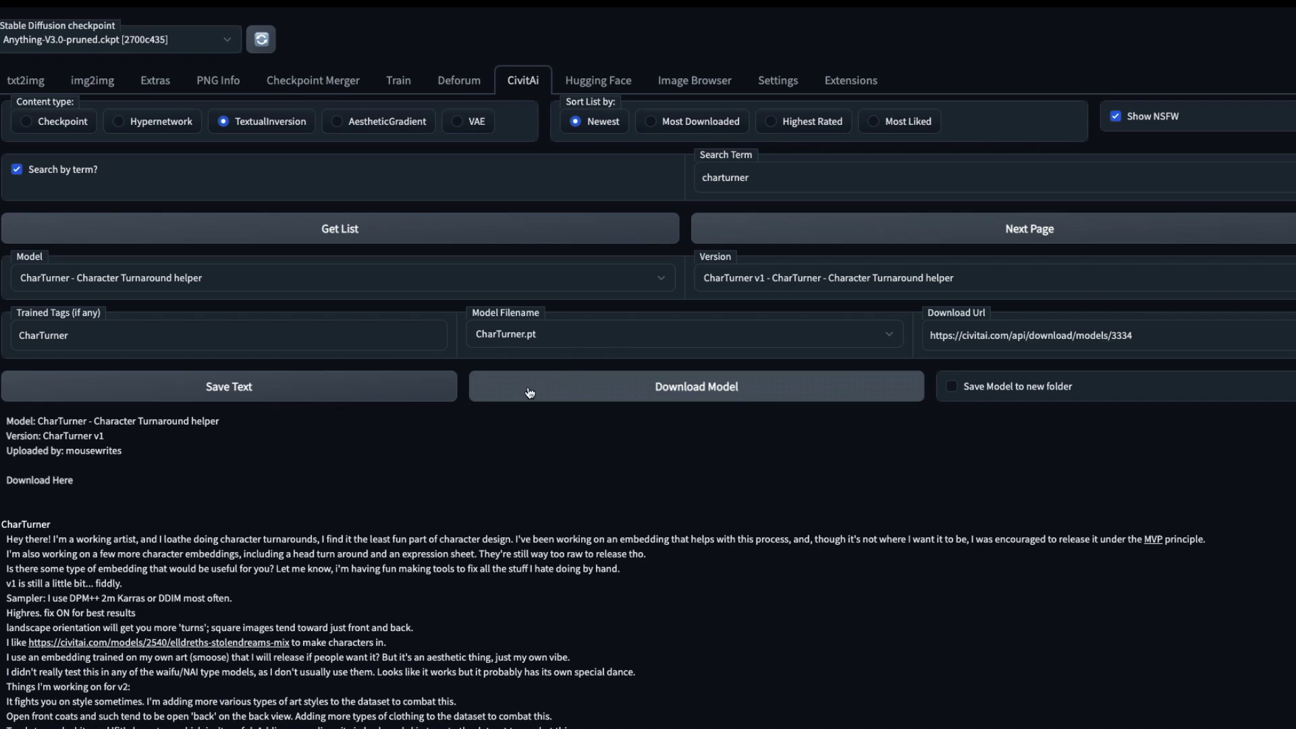
pyautogui.moveTo(106, 336); pyautogui.dragTo(17, 335)
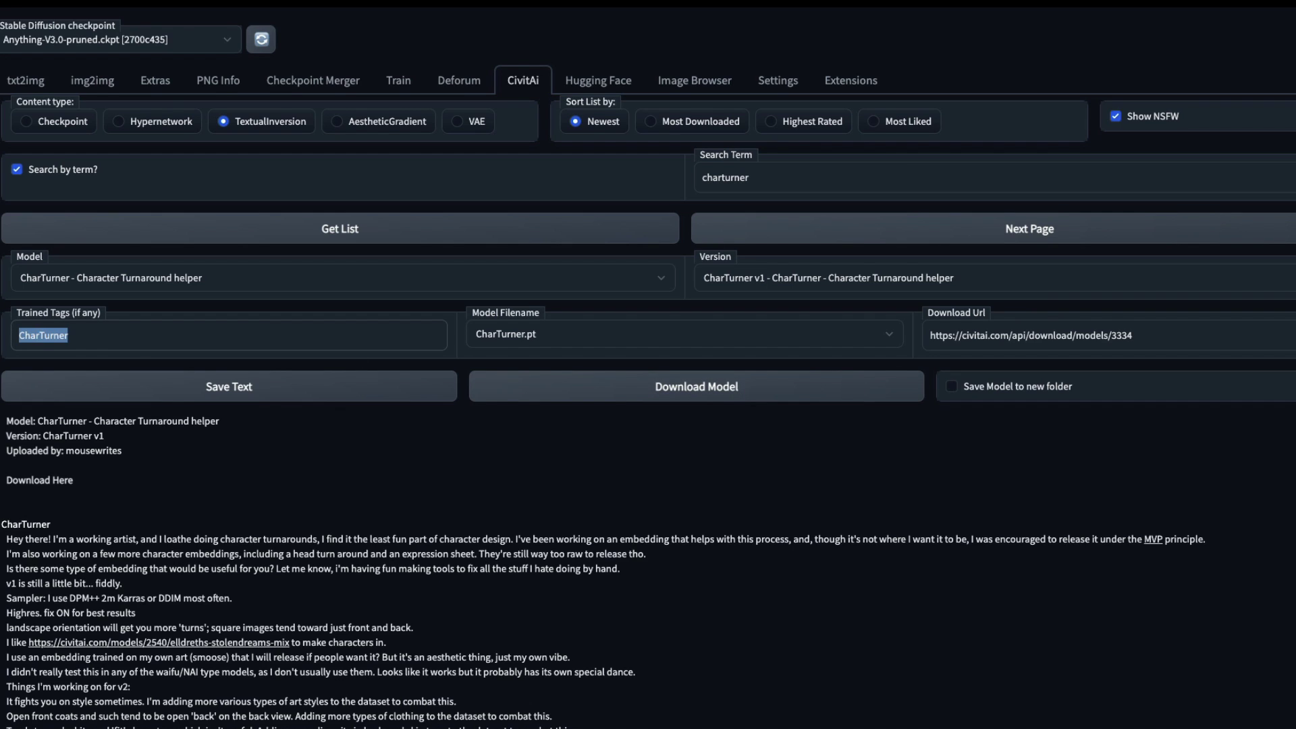
# Step: Return to text-to-image generation and examine the policeman turnaround prompt, the negative prompt and the sampling settings
pyautogui.click(18, 82)
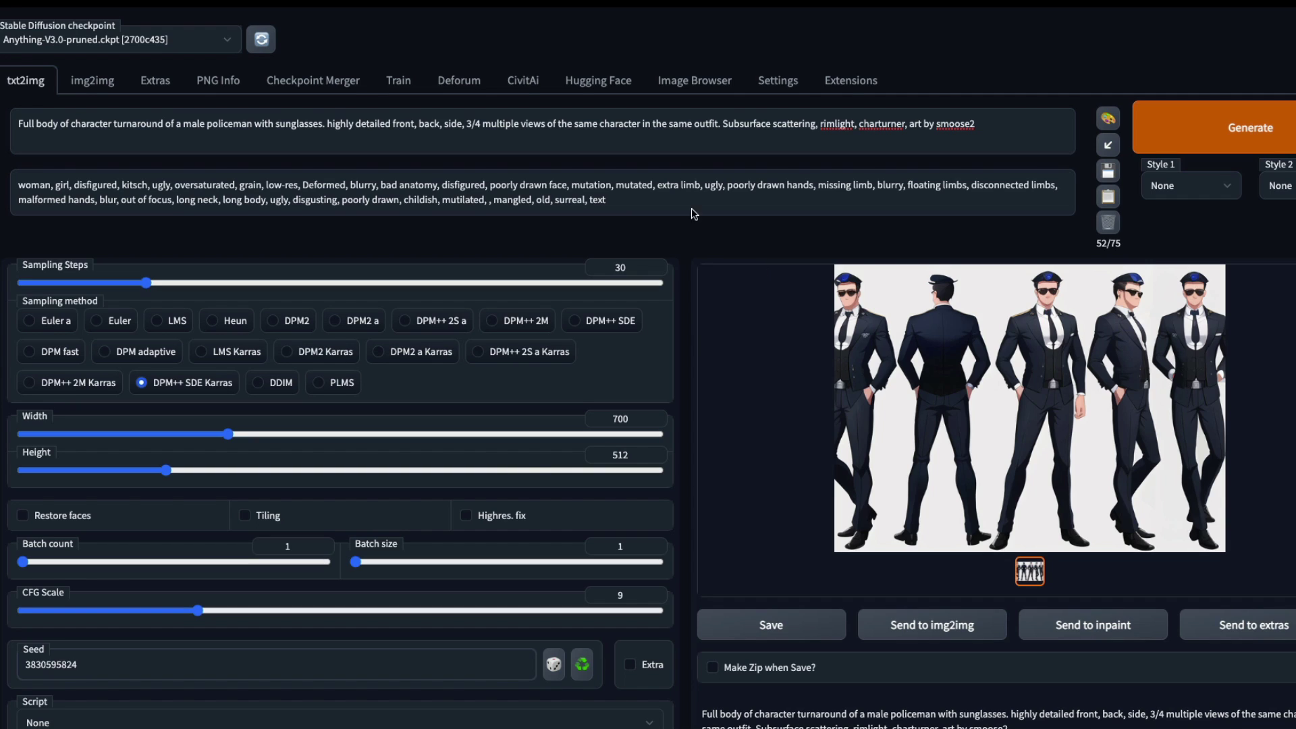
pyautogui.click(602, 145)
pyautogui.tripleClick(565, 124)
pyautogui.doubleClick(638, 212)
pyautogui.tripleClick(514, 126)
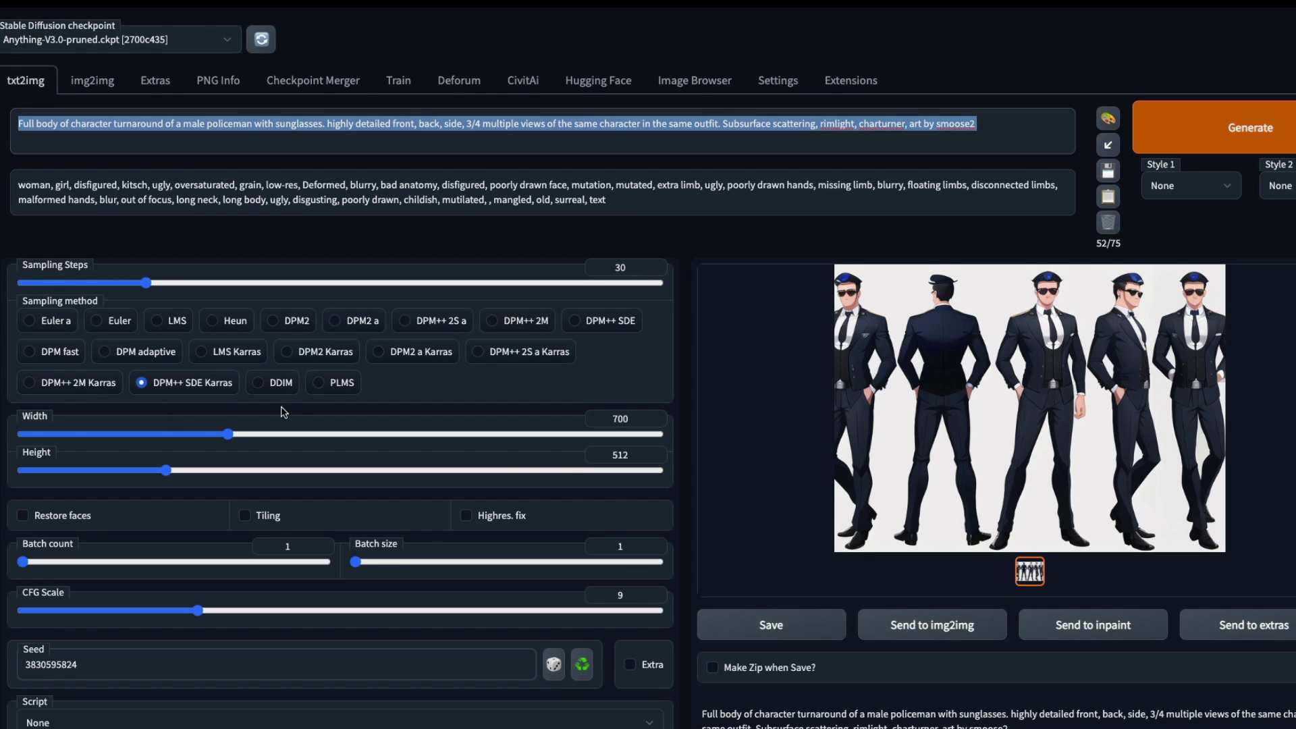
pyautogui.scroll(-2, 289, 411)
pyautogui.click(399, 146)
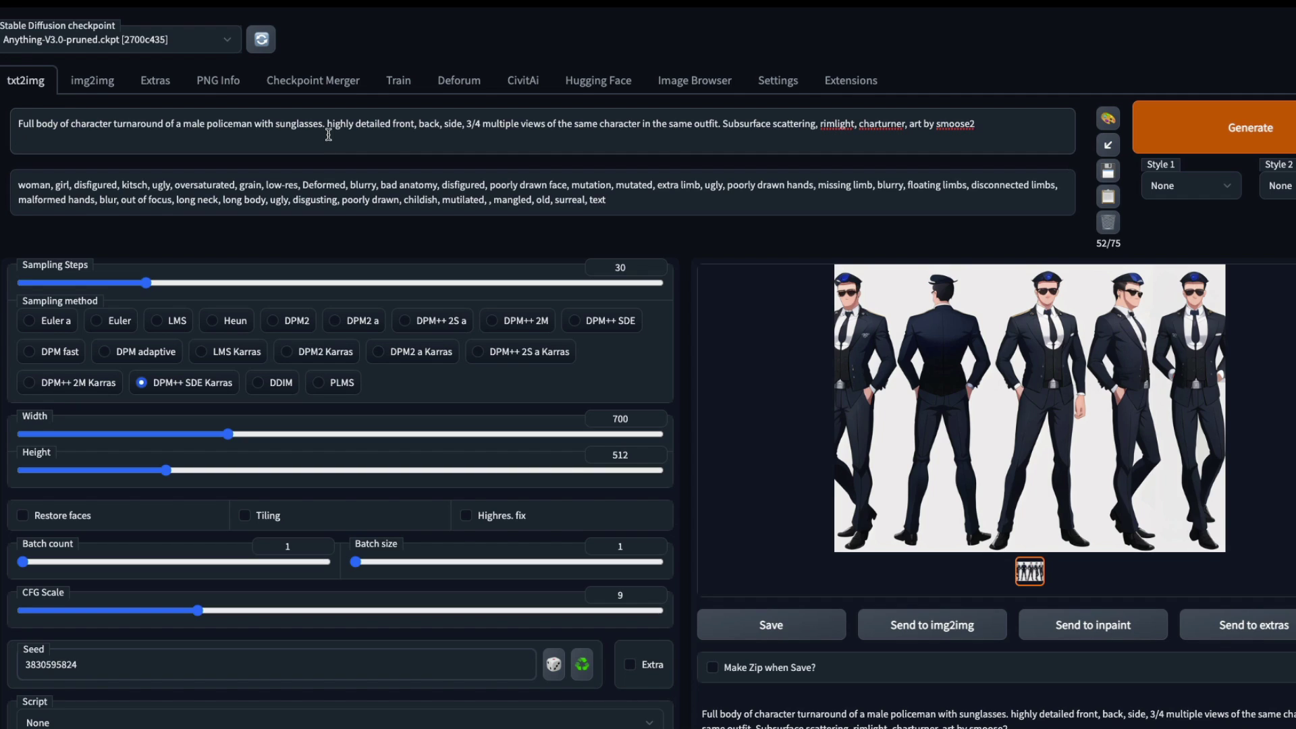
# Step: Examine the prompt's key phrases: "Full body of character turnaround", "same character in the same outfit", "charturner" and "art by smoose2"
pyautogui.doubleClick(875, 125)
pyautogui.click(940, 135)
pyautogui.moveTo(1013, 128); pyautogui.dragTo(913, 125)
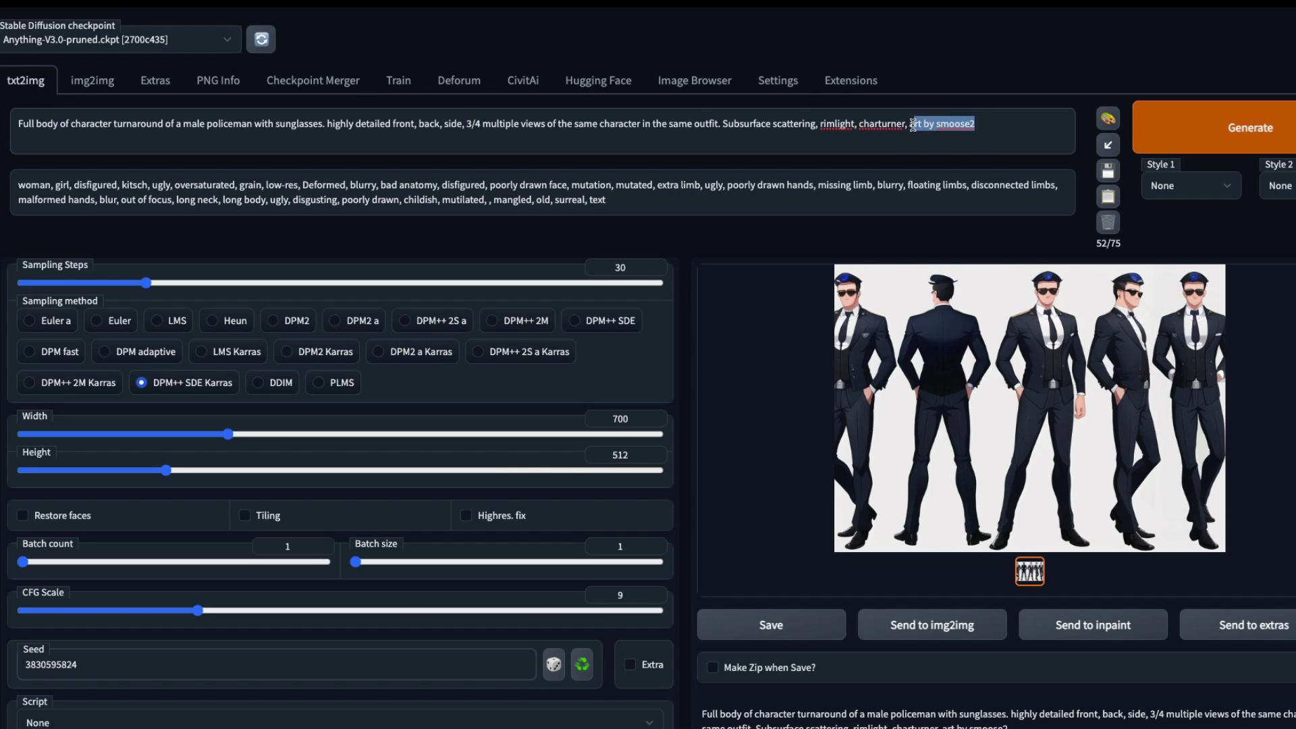
pyautogui.click(914, 126)
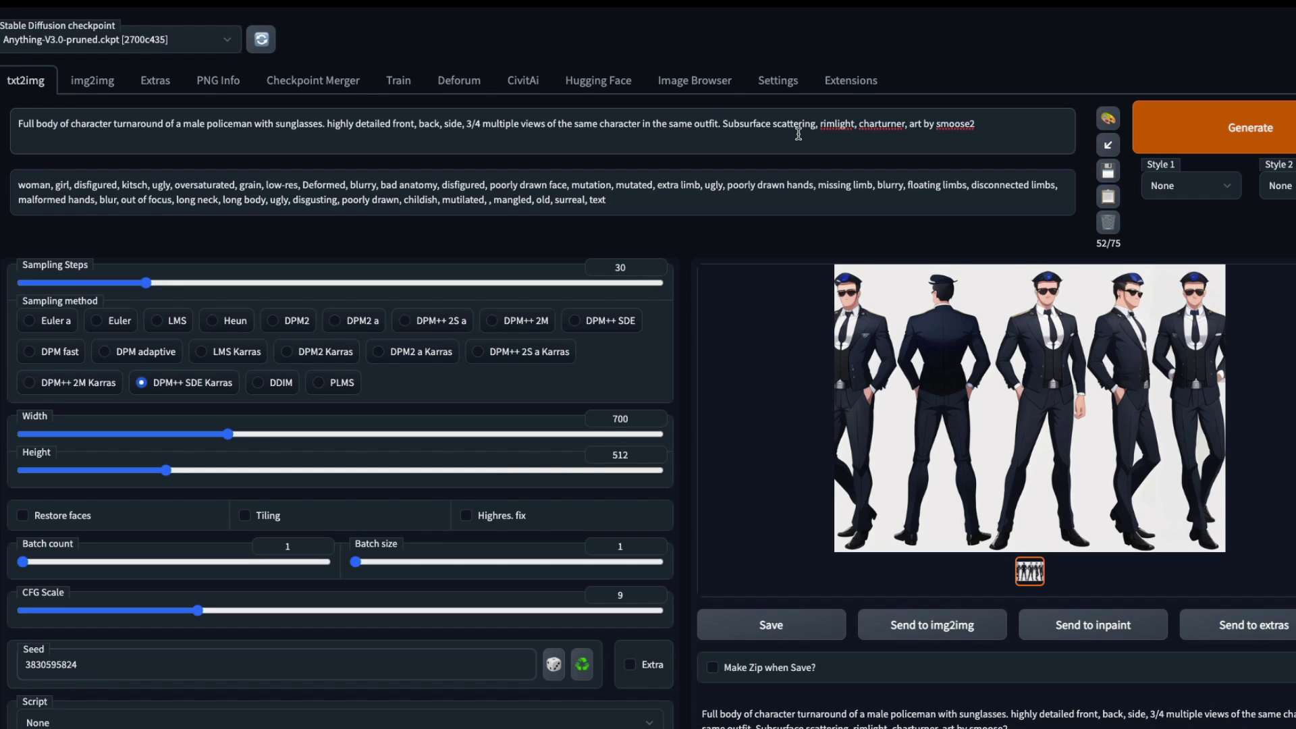
pyautogui.click(262, 126)
pyautogui.moveTo(17, 127); pyautogui.dragTo(441, 135)
pyautogui.click(399, 135)
pyautogui.click(619, 152)
pyautogui.moveTo(568, 129); pyautogui.dragTo(726, 129)
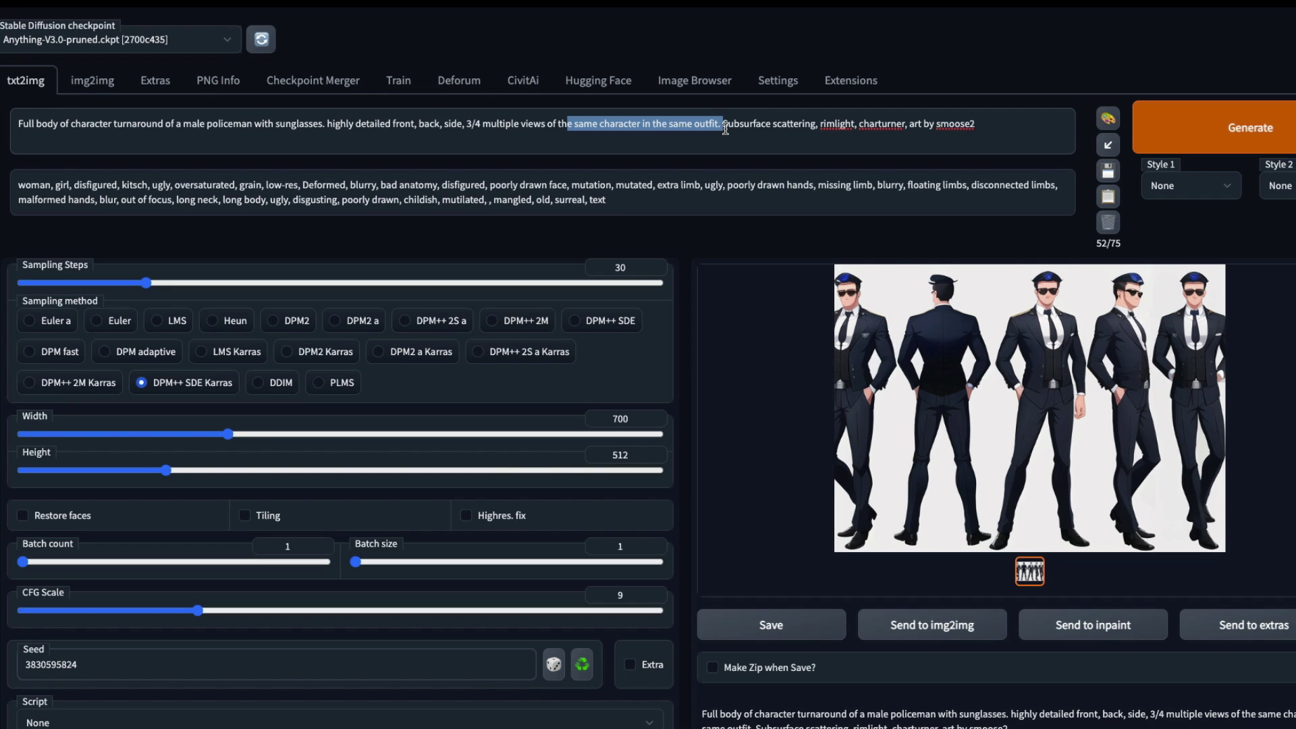
pyautogui.click(726, 129)
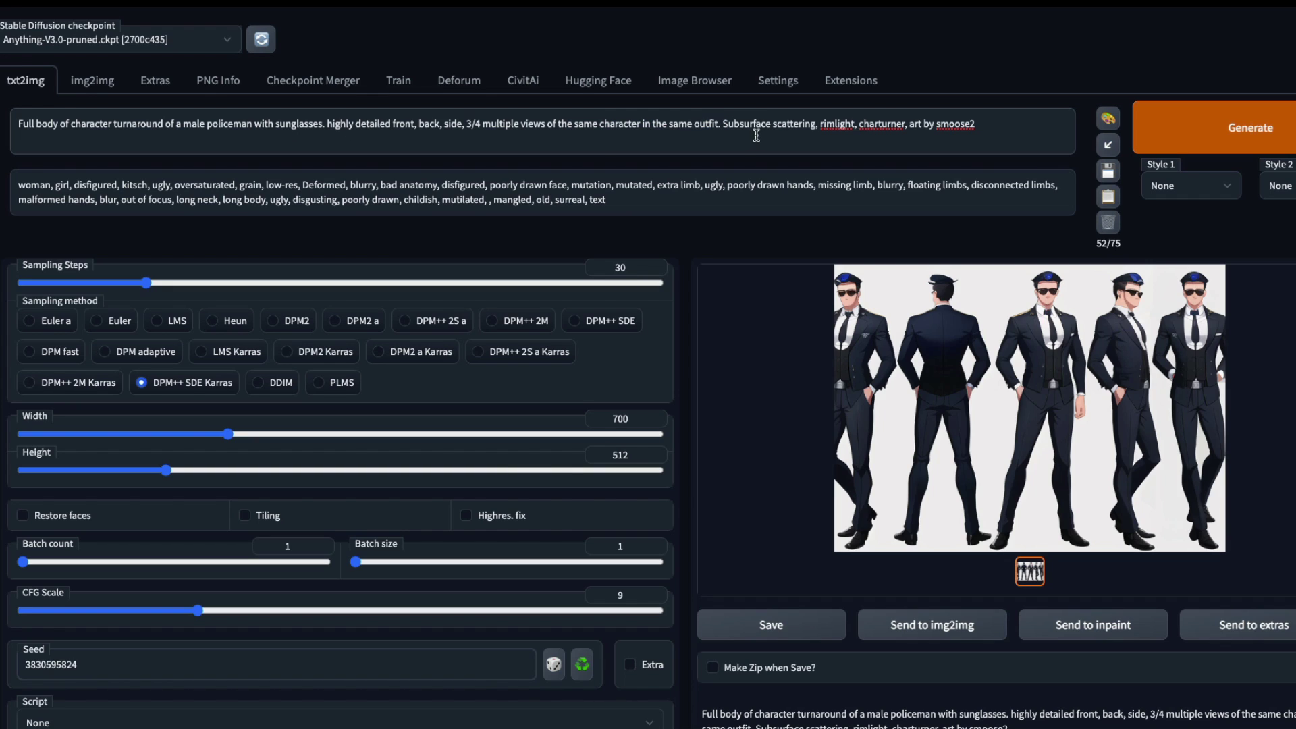
pyautogui.doubleClick(877, 128)
pyautogui.click(140, 143)
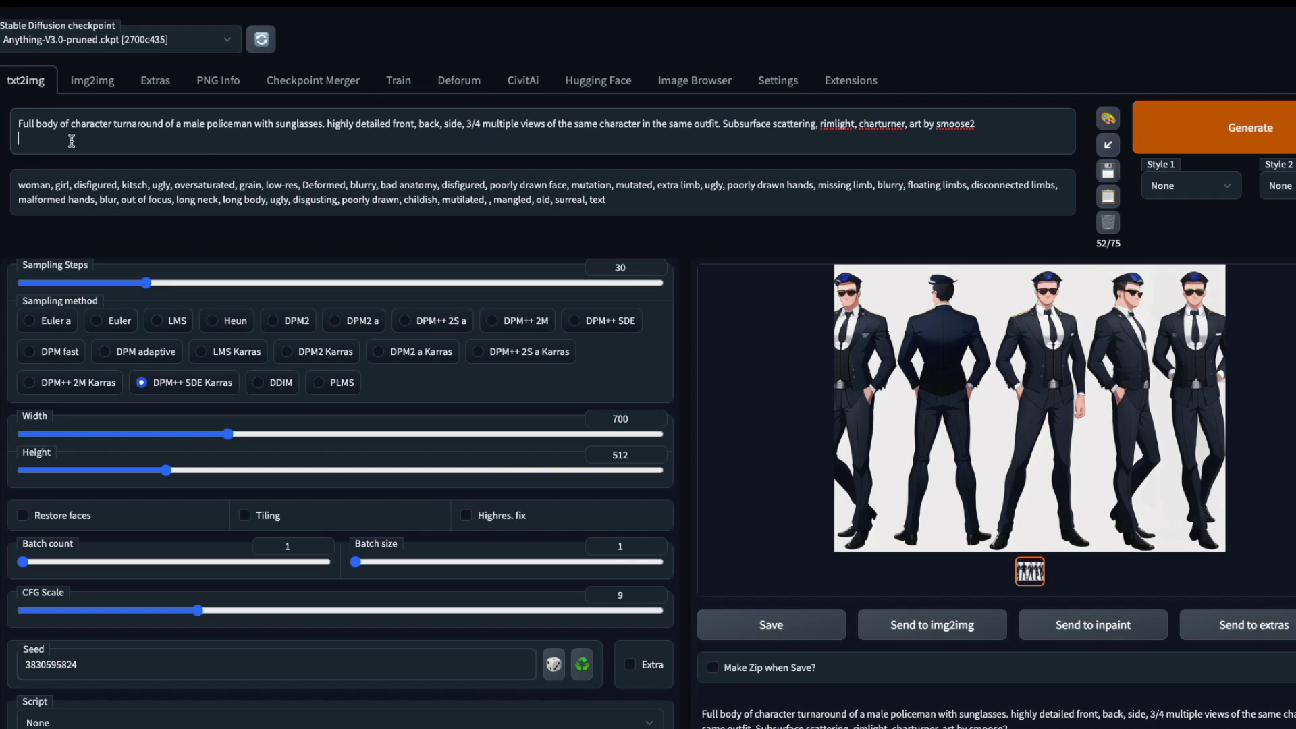
pyautogui.click(15, 128)
pyautogui.moveTo(14, 128); pyautogui.dragTo(177, 130)
pyautogui.click(177, 131)
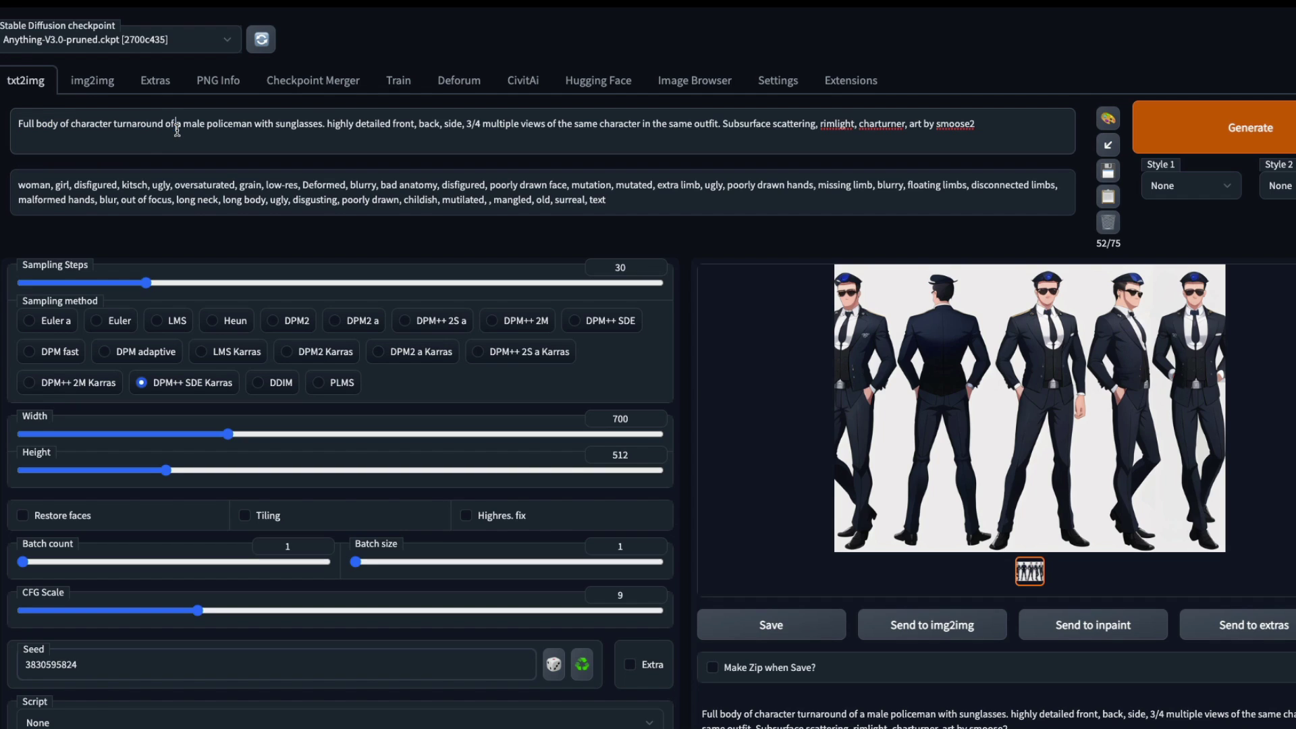
pyautogui.doubleClick(79, 127)
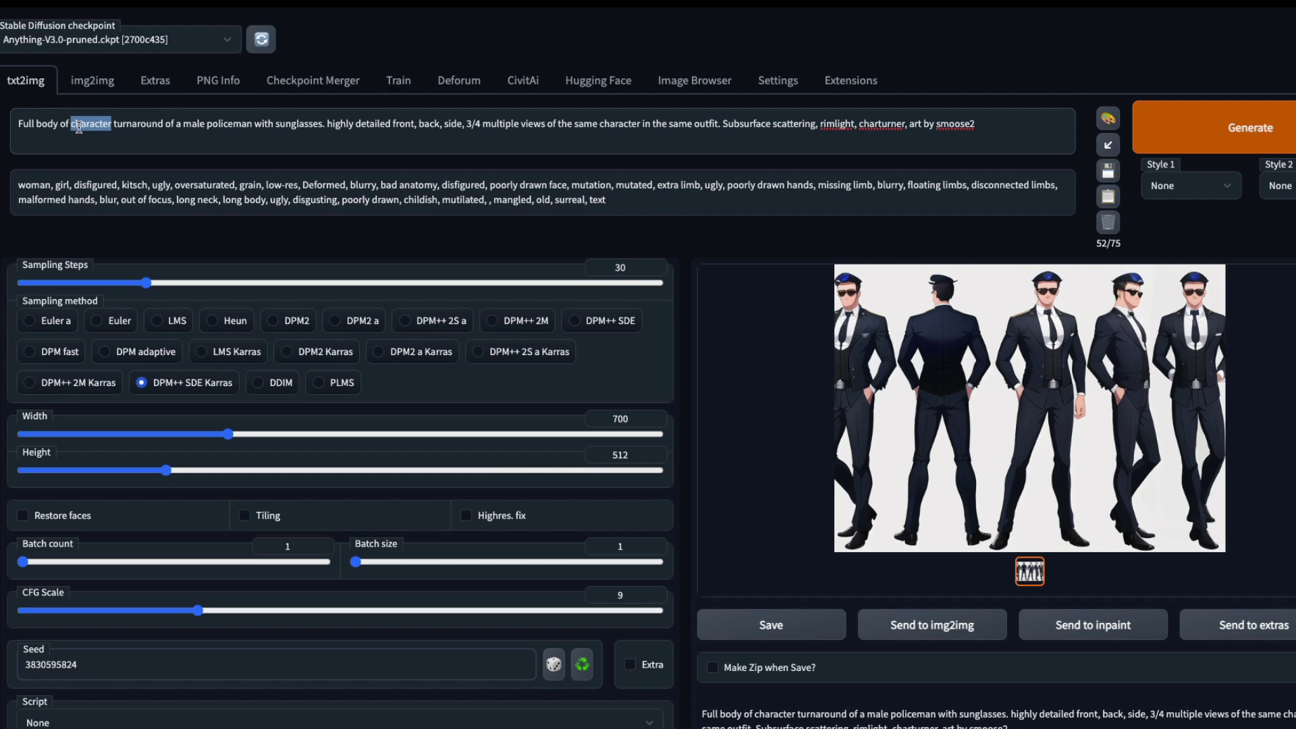
# Step: Examine "policeman" in the prompt, "woman, girl" in the negative prompt and the enlarged policeman turnaround image
pyautogui.doubleClick(237, 124)
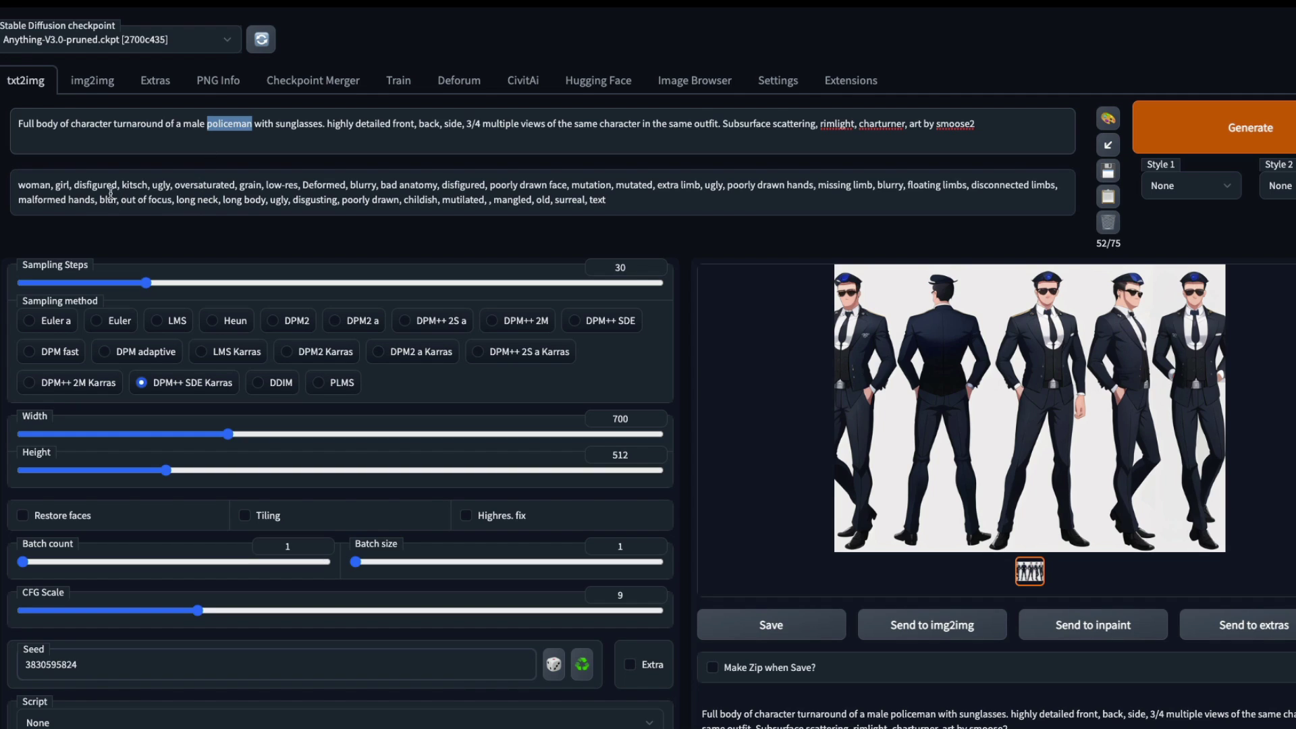
pyautogui.moveTo(73, 188); pyautogui.dragTo(18, 187)
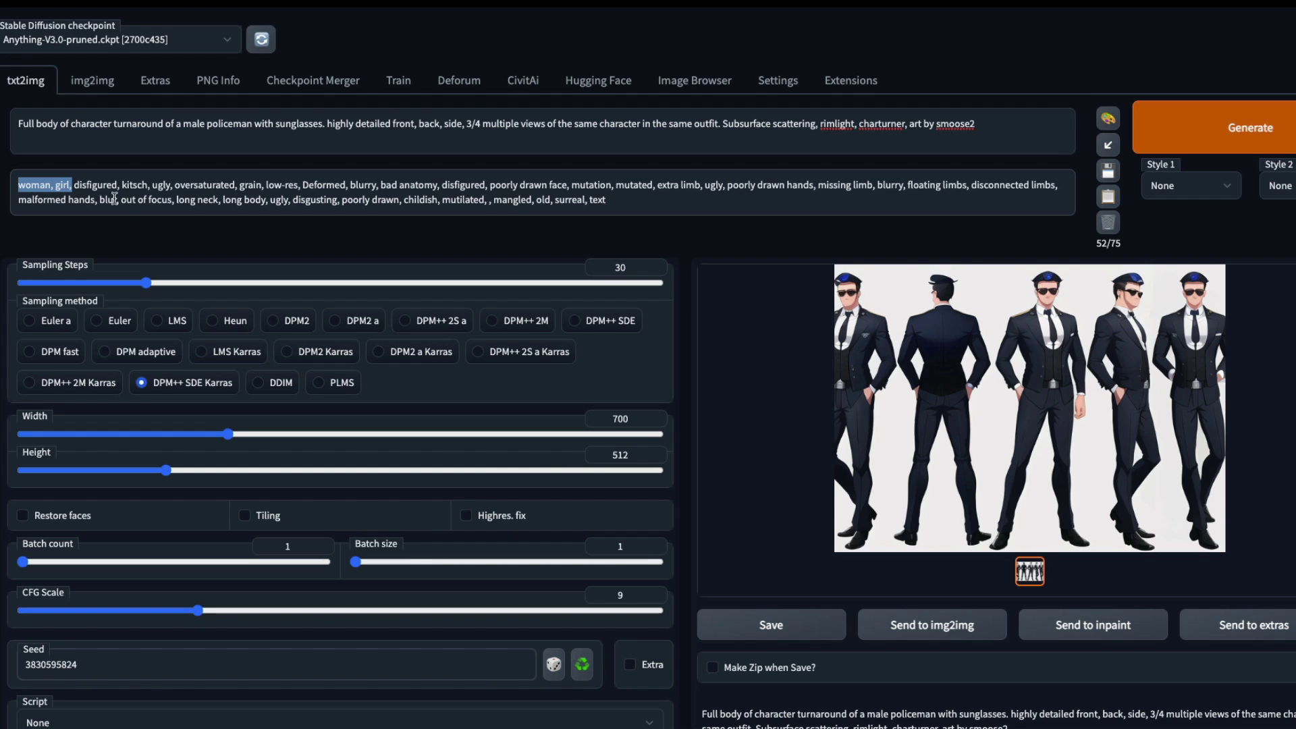
pyautogui.click(1000, 398)
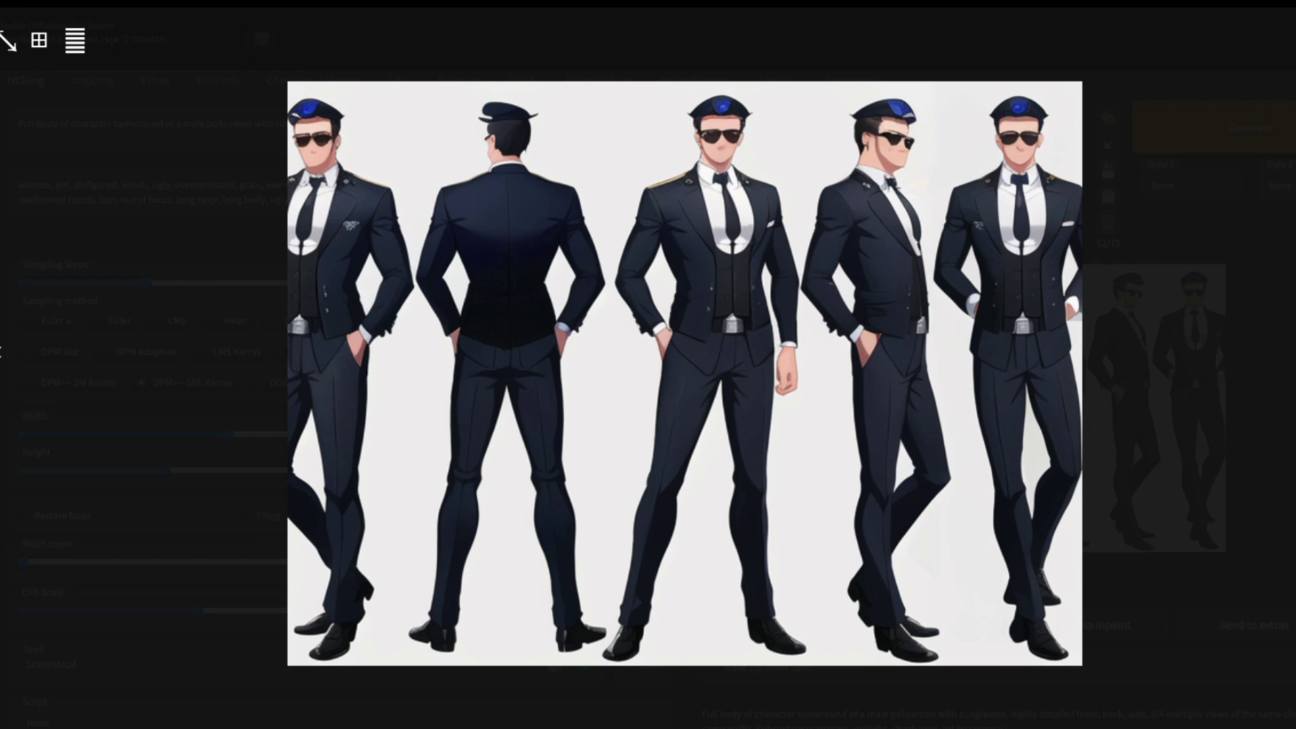
pyautogui.click(1, 351)
# Step: Replace "policeman with sunglasses." in the prompt with "humanoid robot,"
pyautogui.click(166, 147)
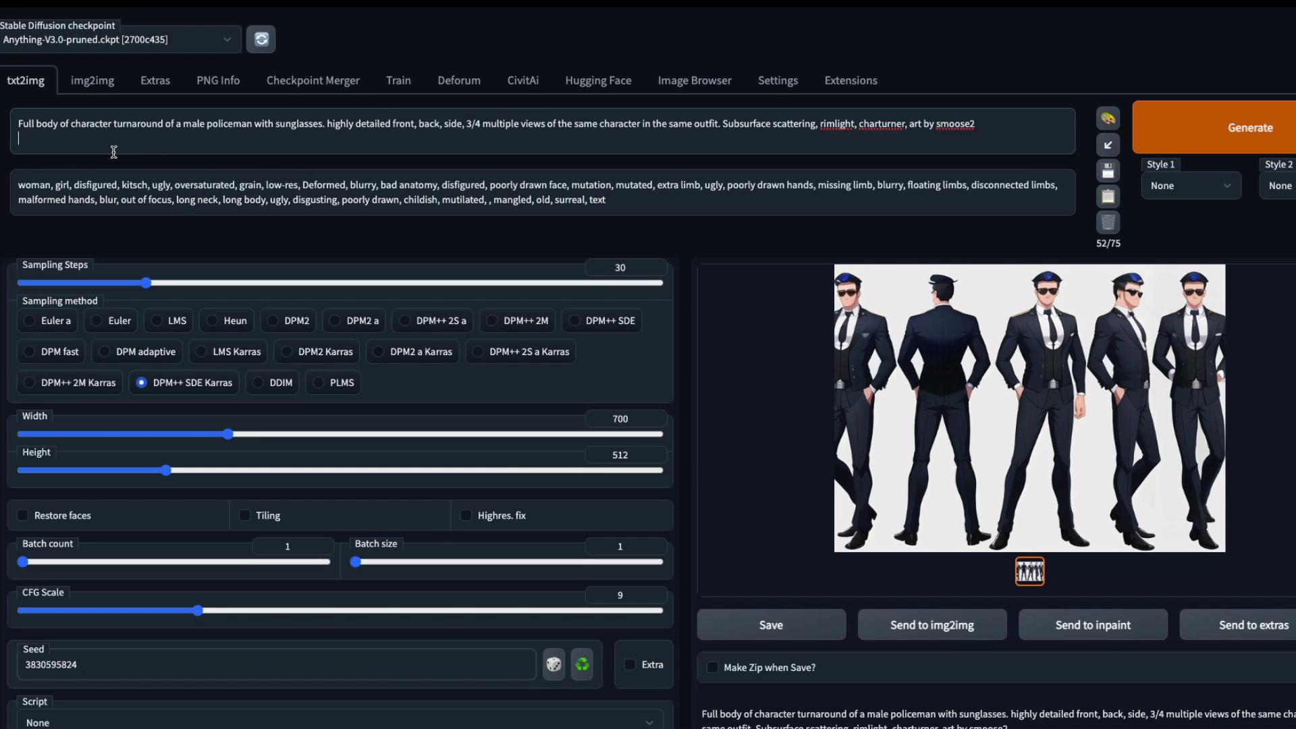
pyautogui.doubleClick(214, 129)
pyautogui.write('humanoid robo')
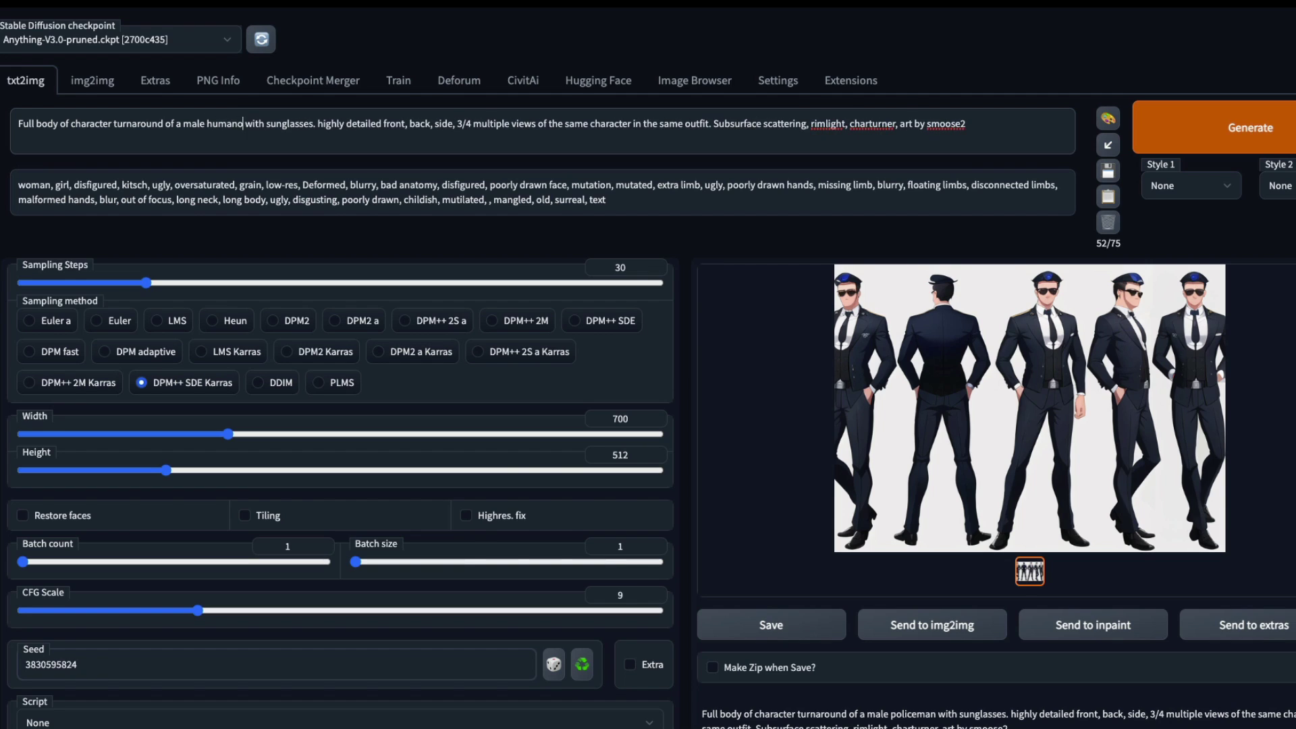
pyautogui.write('t')
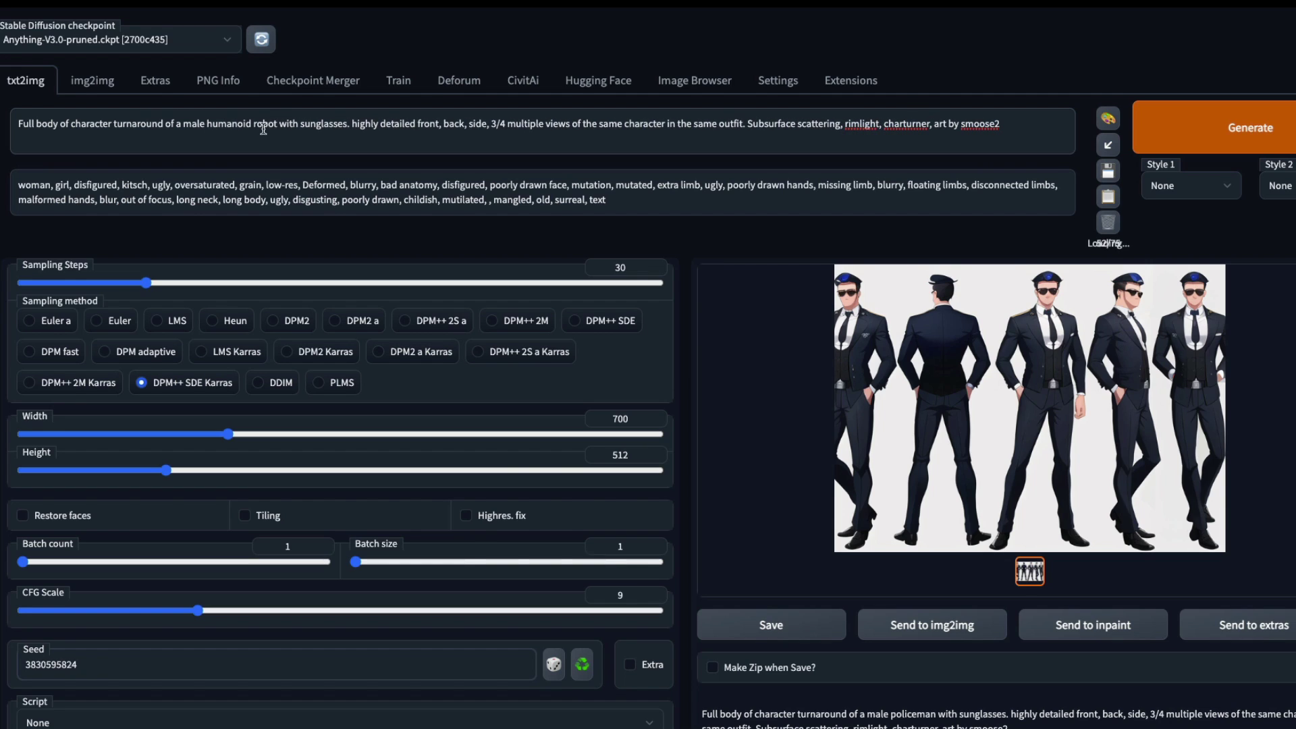
pyautogui.hotkey('ctrl', 'shift', 'Right')
pyautogui.hotkey('ctrl', 'shift', 'Right')
pyautogui.hotkey('ctrl', 'shift', 'Right')
pyautogui.write('.')
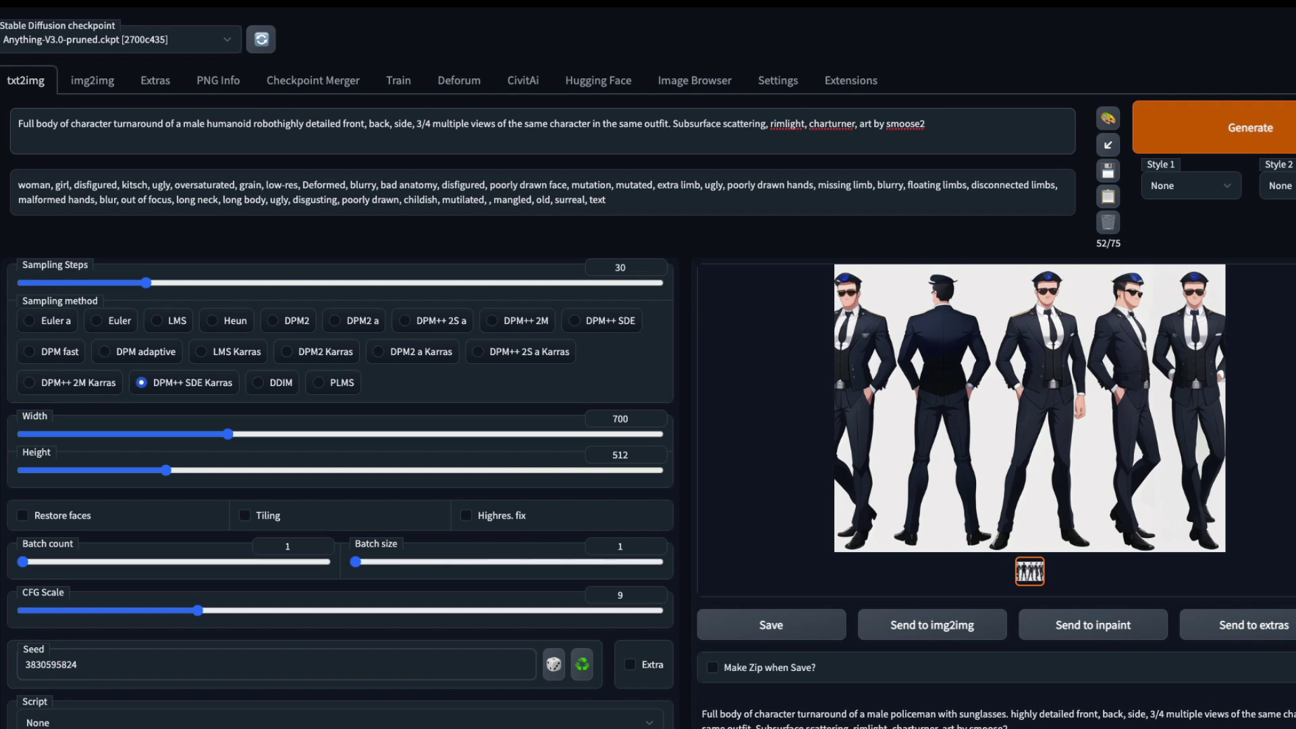
pyautogui.press('BackSpace')
pyautogui.press('BackSpace')
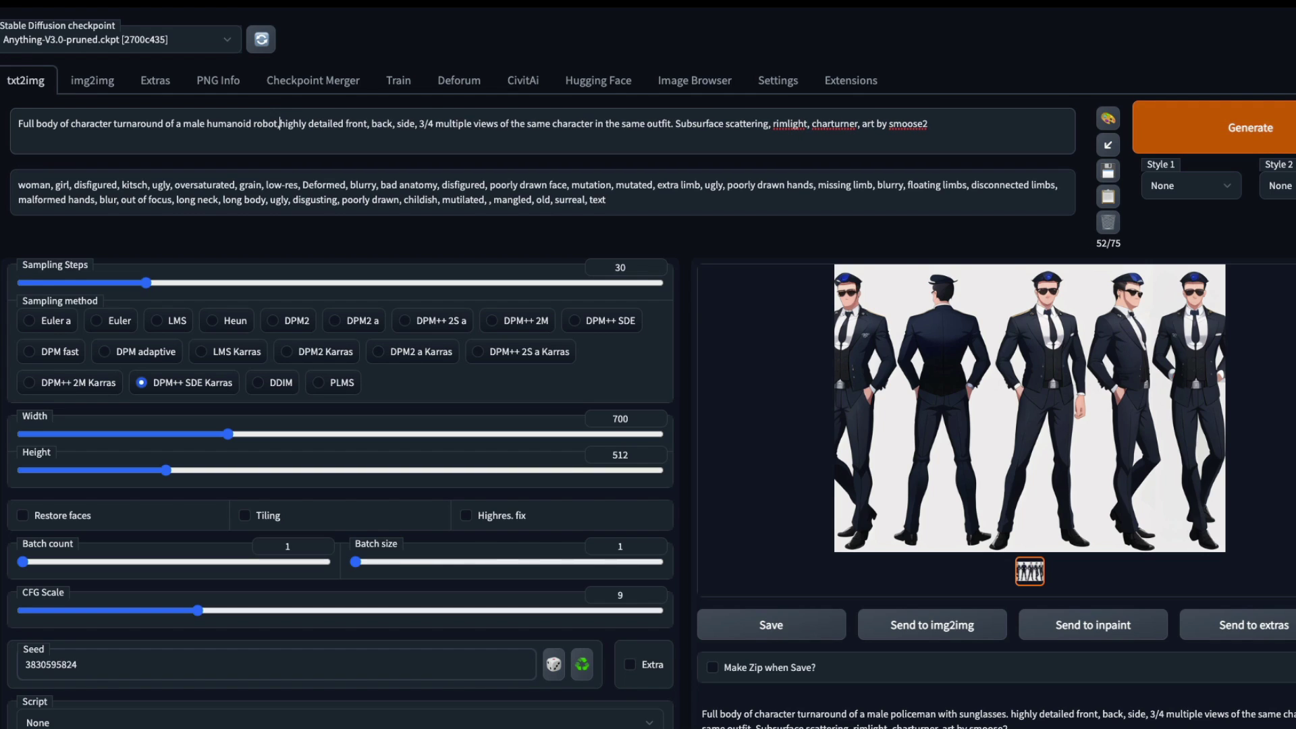
pyautogui.write(',')
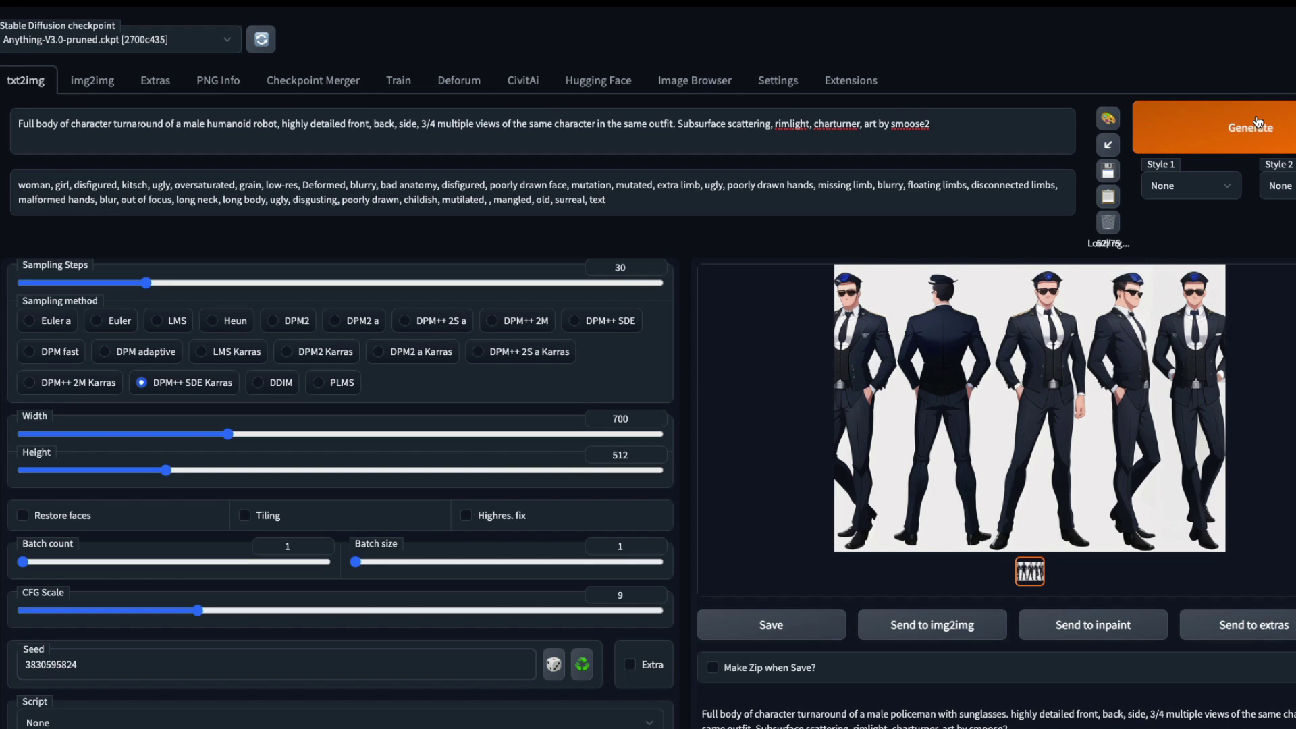
# Step: Generate the male humanoid robot turnaround and inspect the resulting image enlarged
pyautogui.click(1259, 122)
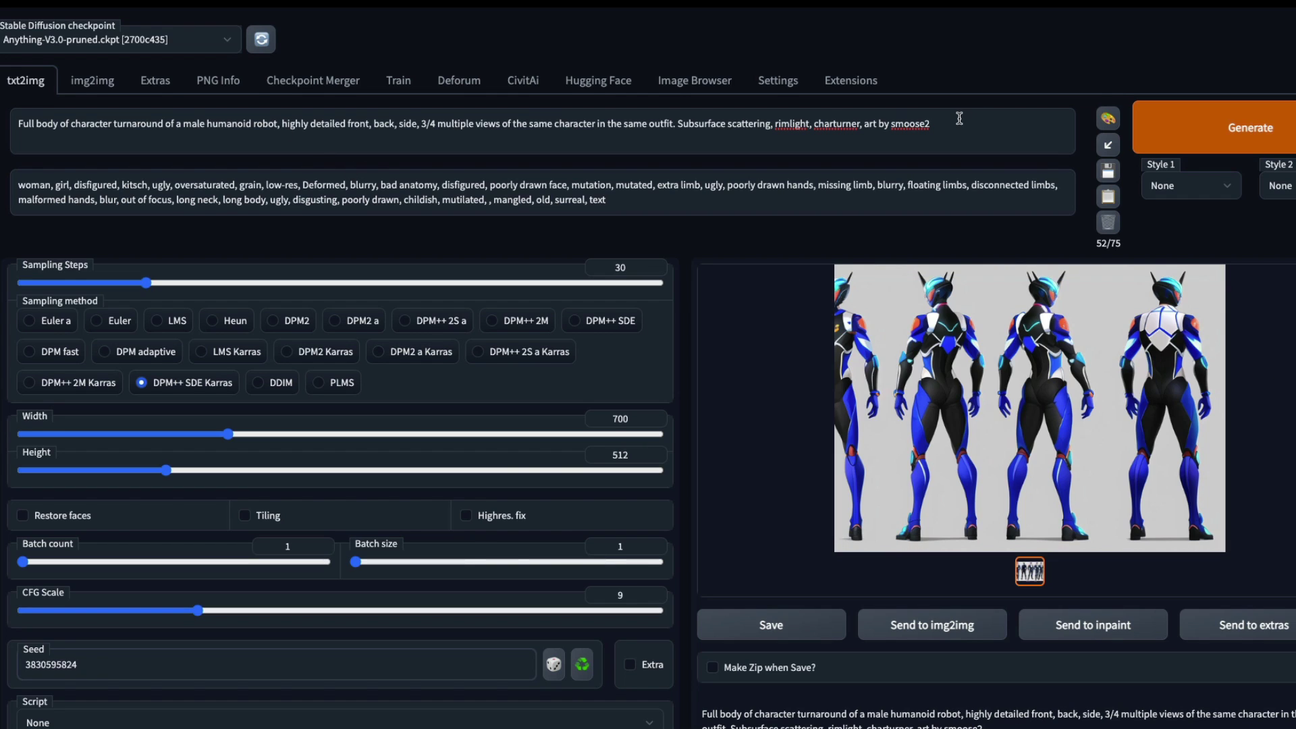
pyautogui.click(1218, 412)
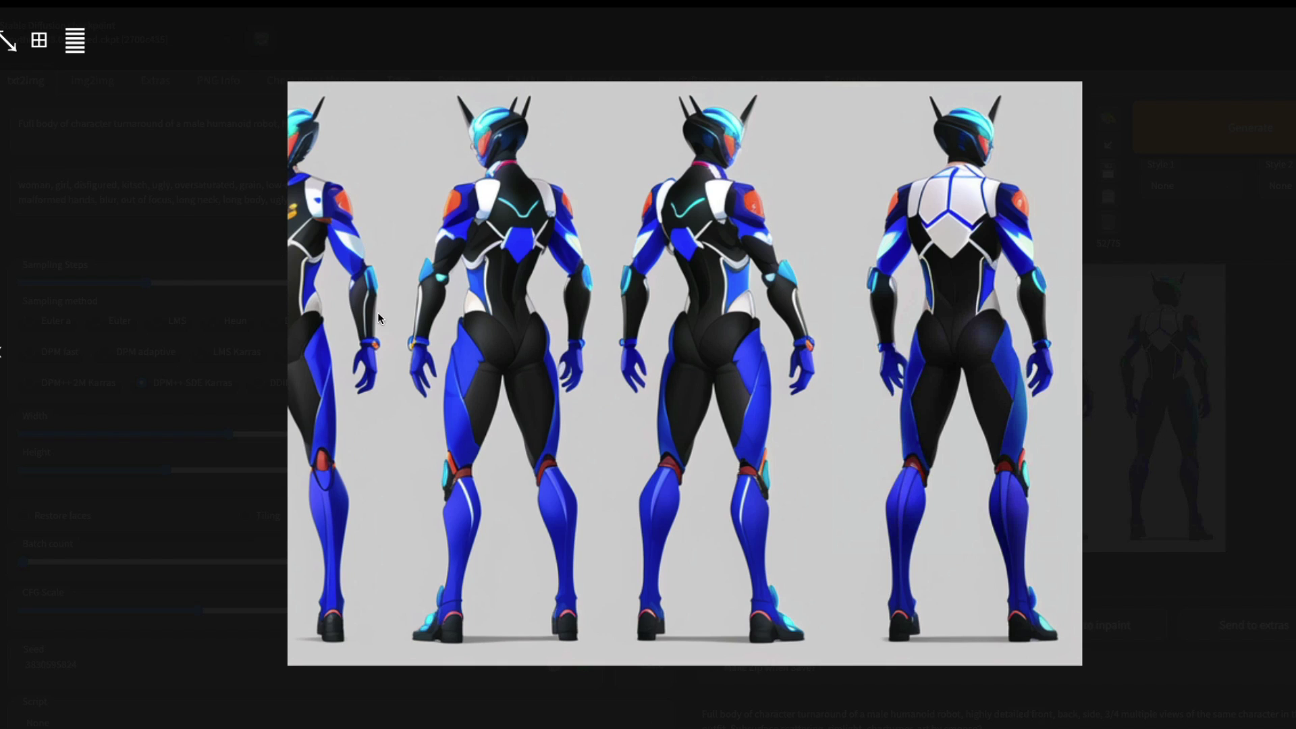
pyautogui.click(1293, 57)
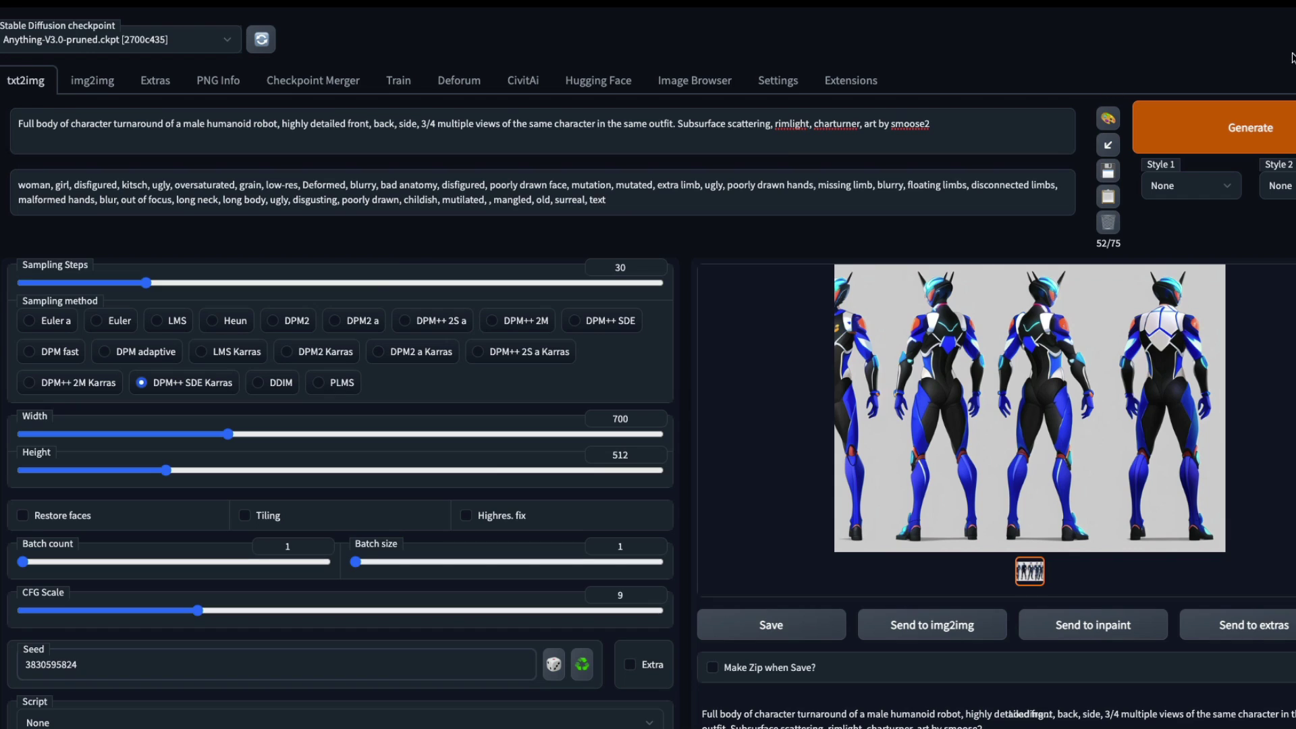
# Step: Set the image width to 800, generate the humanoid robot turnaround again and inspect the result enlarged
pyautogui.doubleClick(619, 418)
pyautogui.write('800')
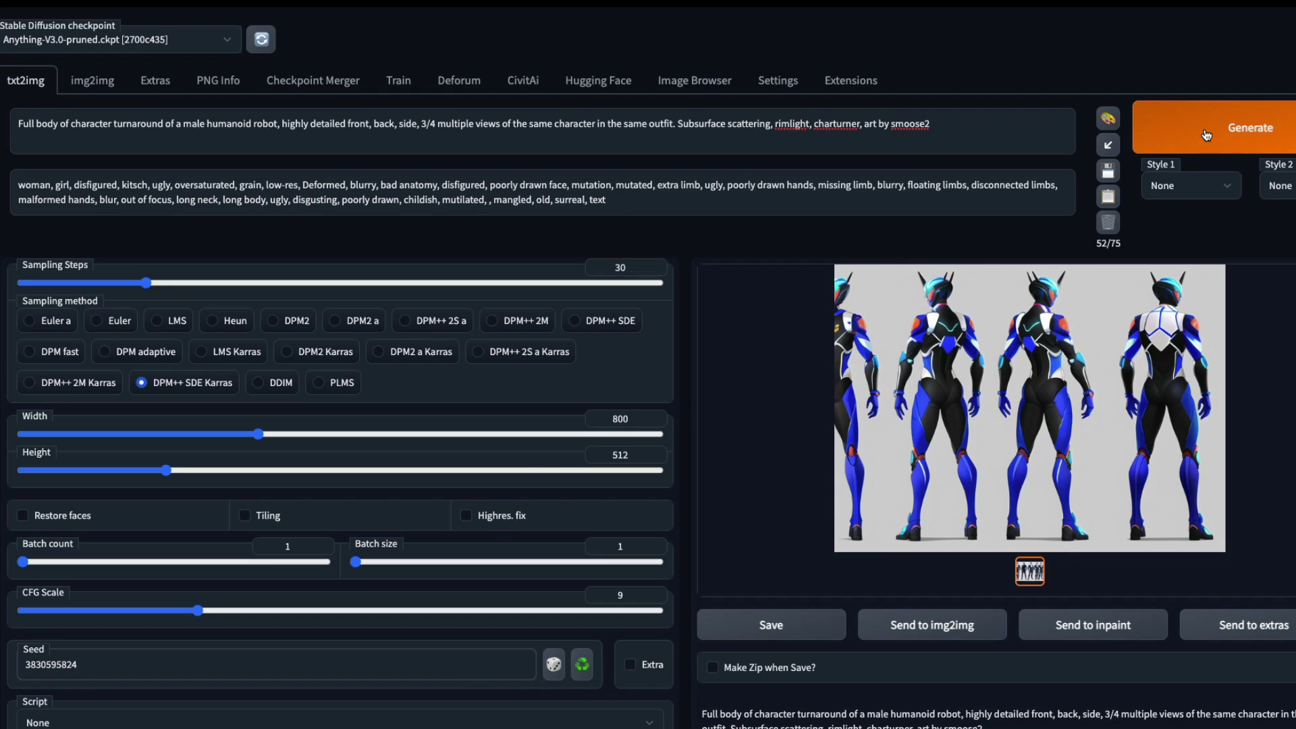
pyautogui.click(1206, 135)
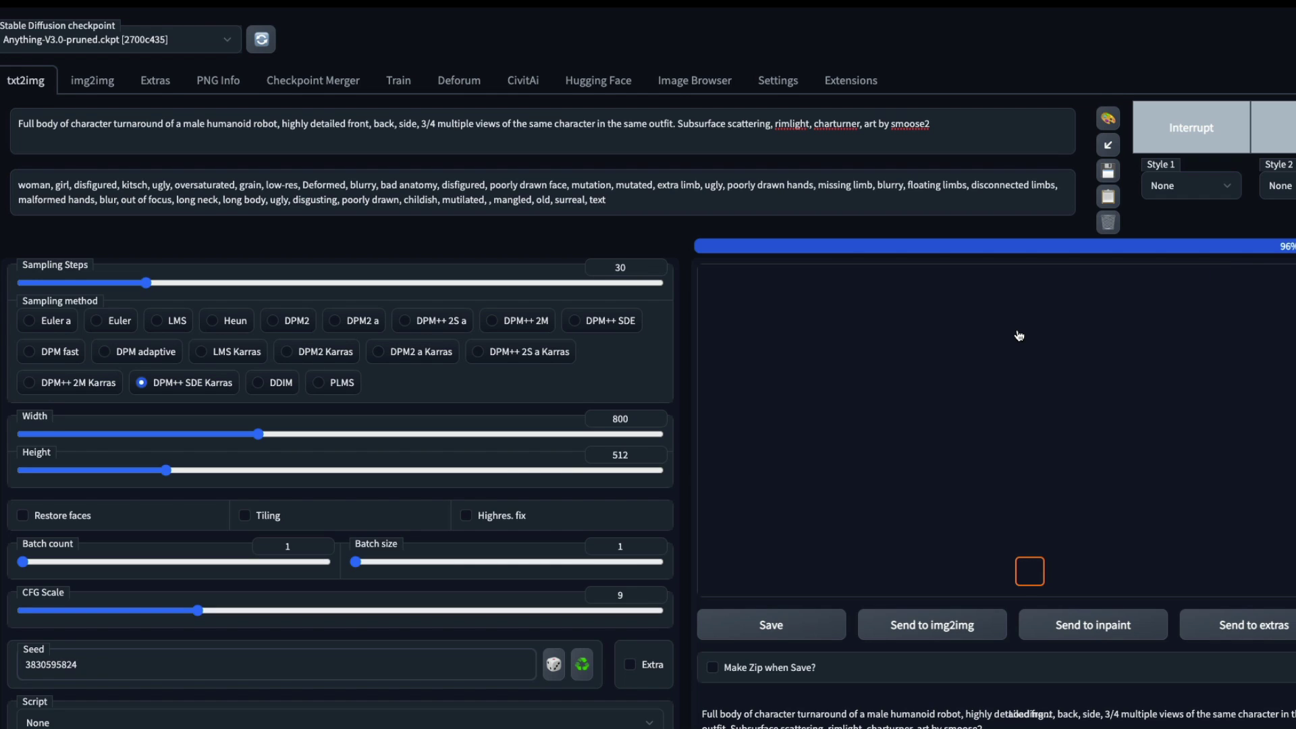
pyautogui.click(1013, 440)
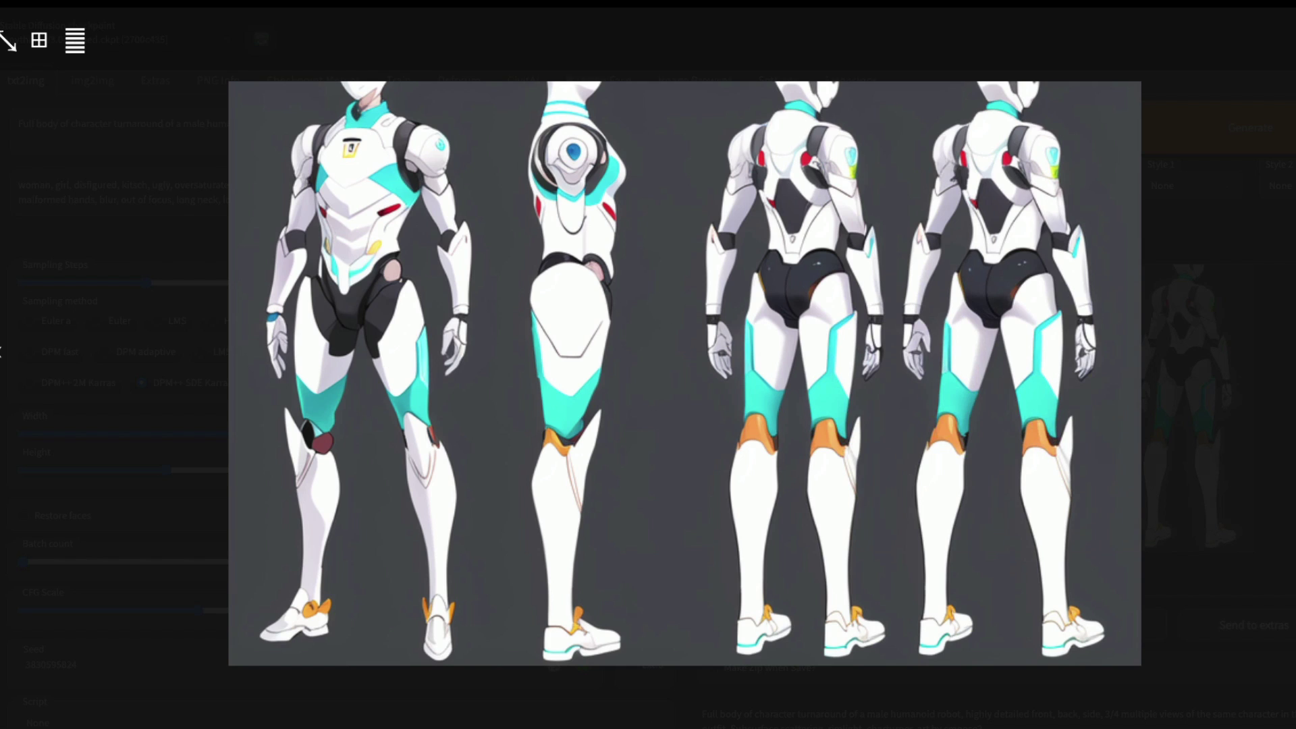
pyautogui.click(802, 120)
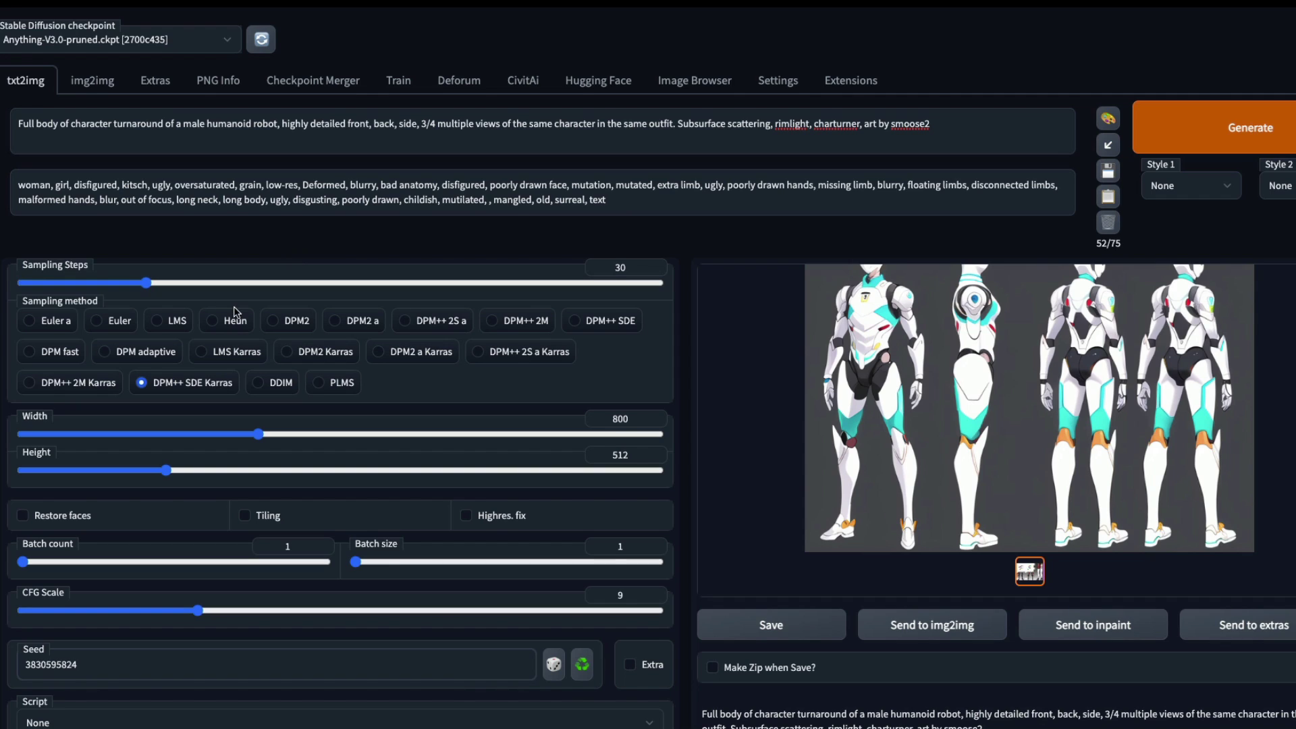
# Step: Set the sampling method to DPM++ 2M Karras and generate a turnaround of a viking warrior
pyautogui.click(96, 389)
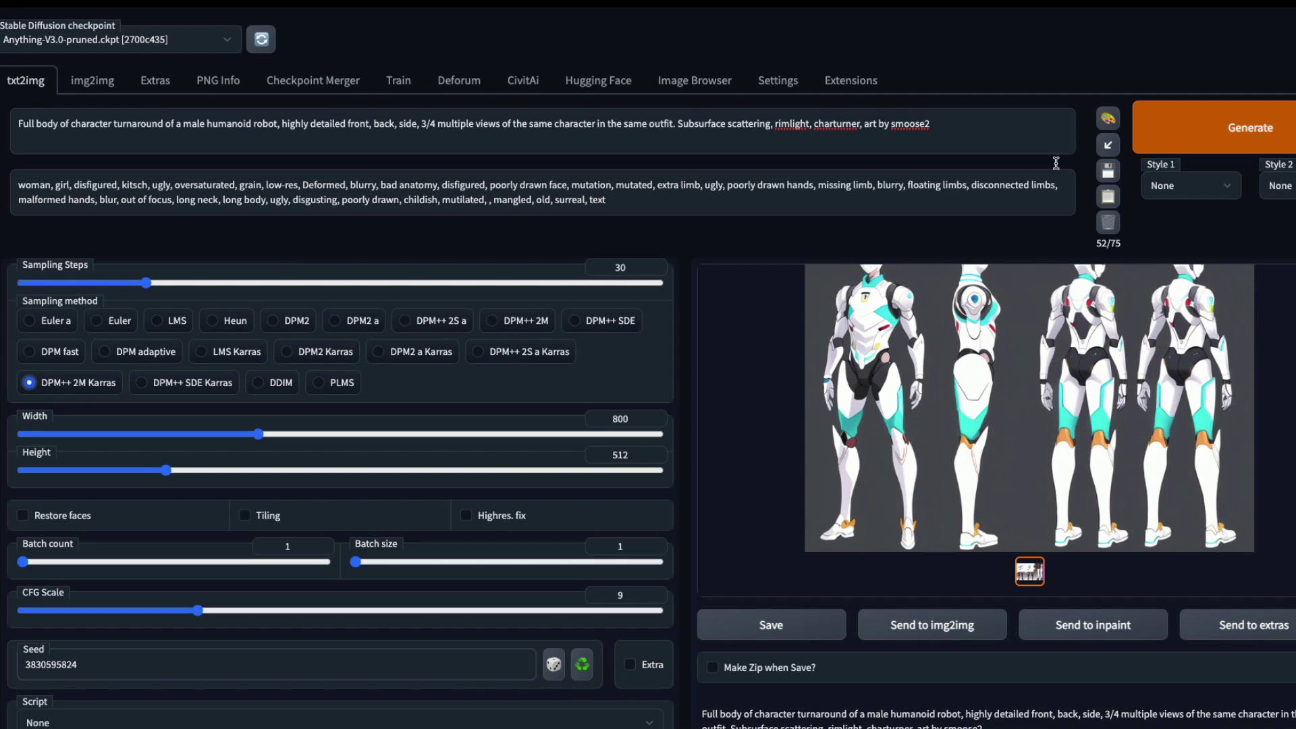
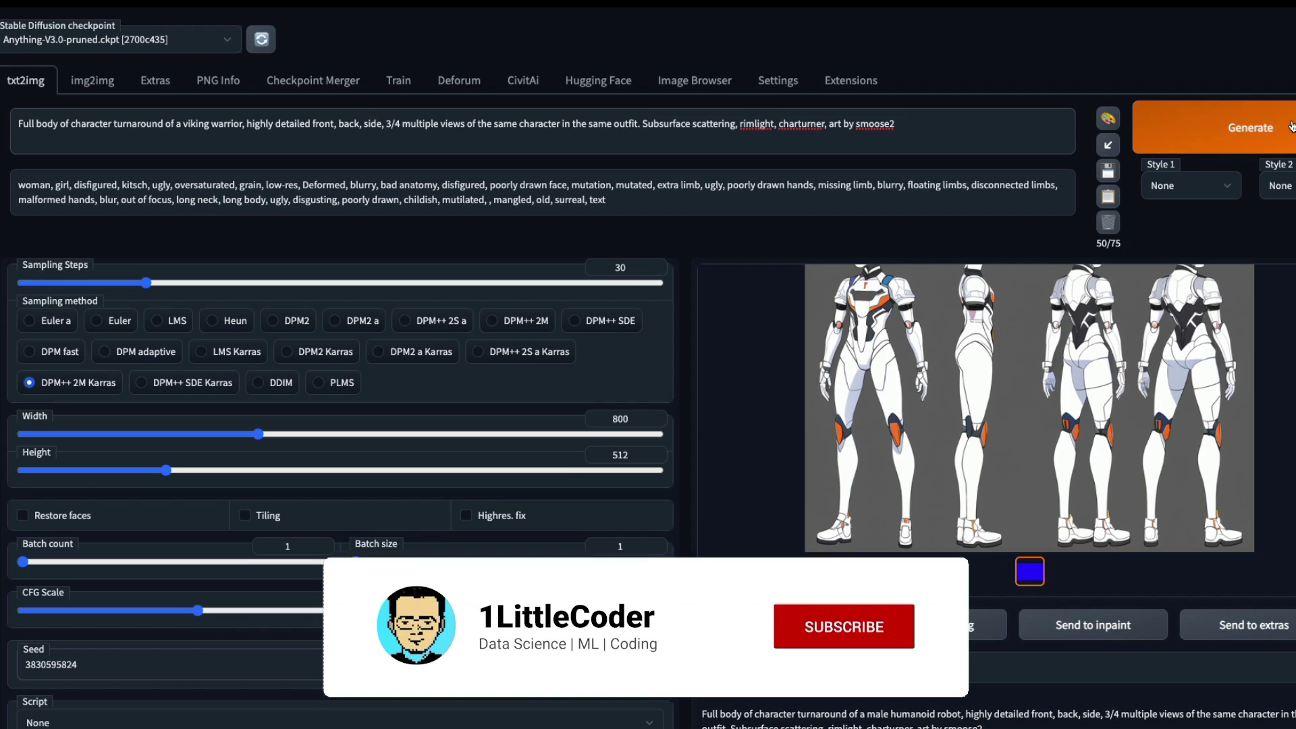
pyautogui.click(1291, 127)
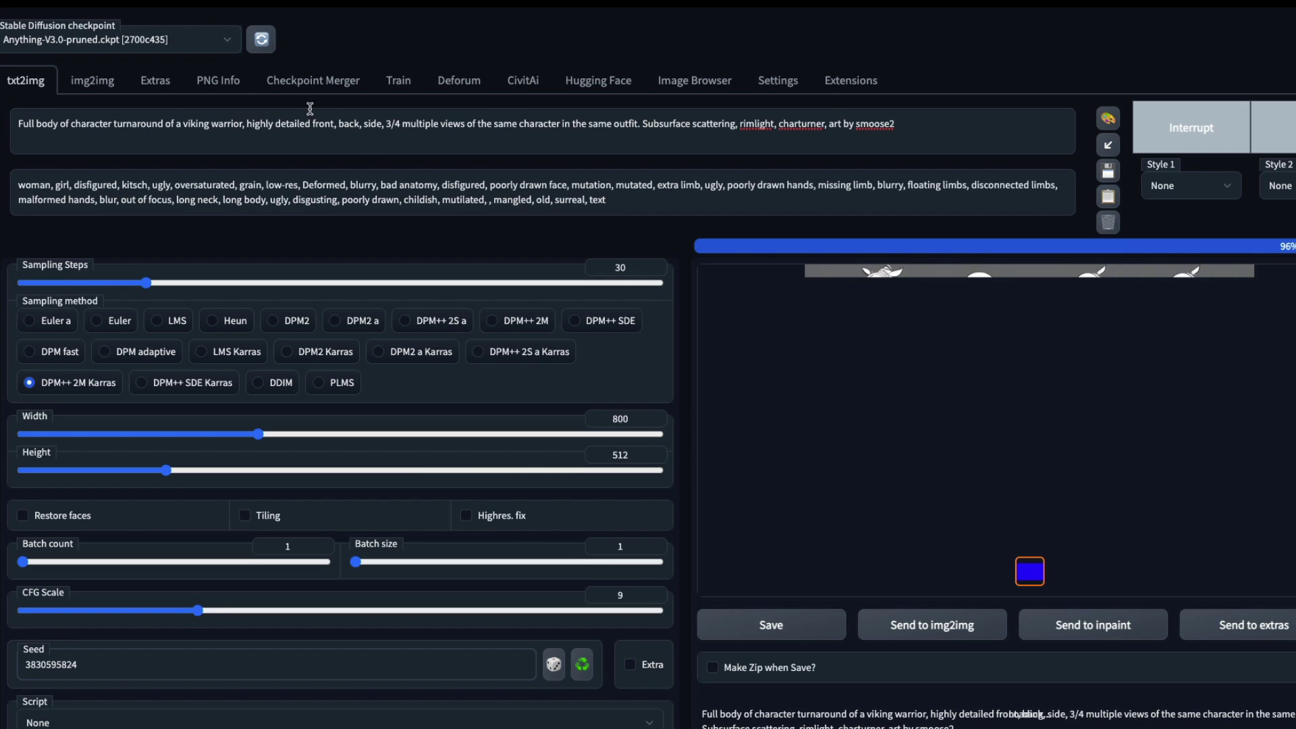
# Step: Inspect the generated viking warrior turnaround enlarged, comparing the character's outfit across its views
pyautogui.click(946, 451)
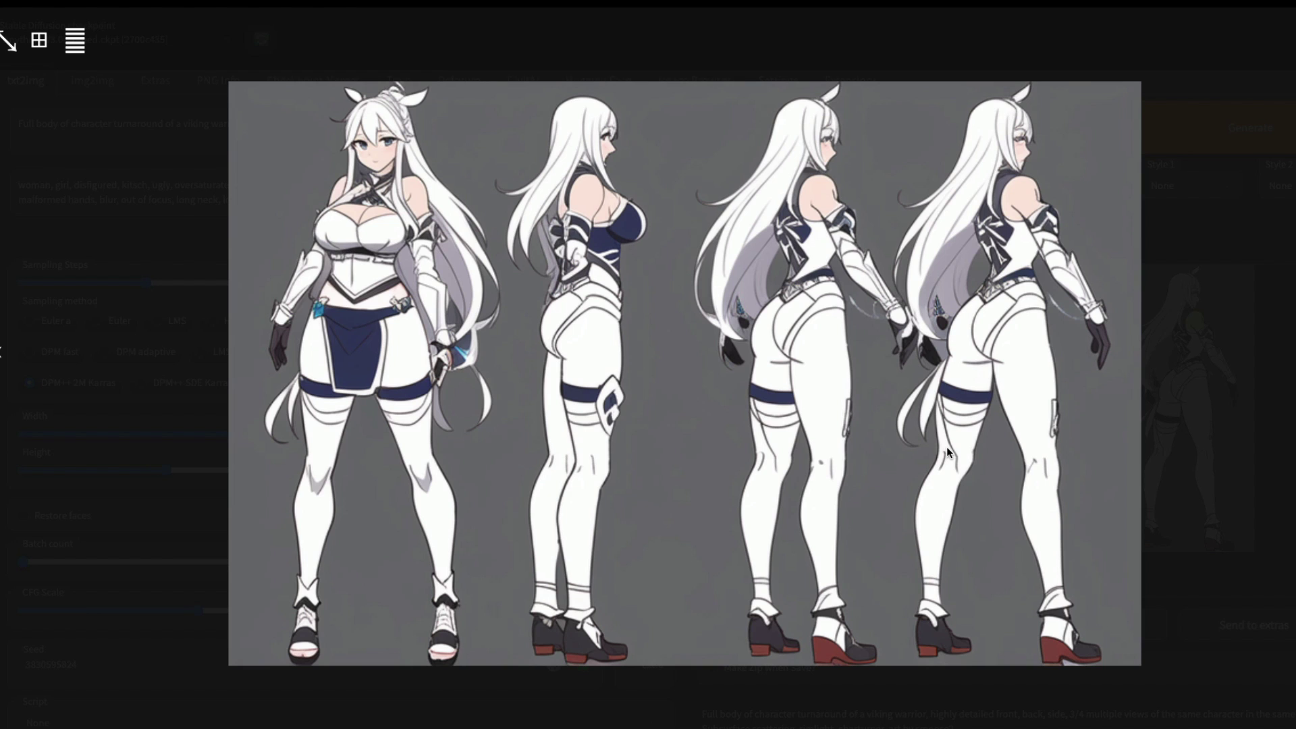
pyautogui.click(1243, 329)
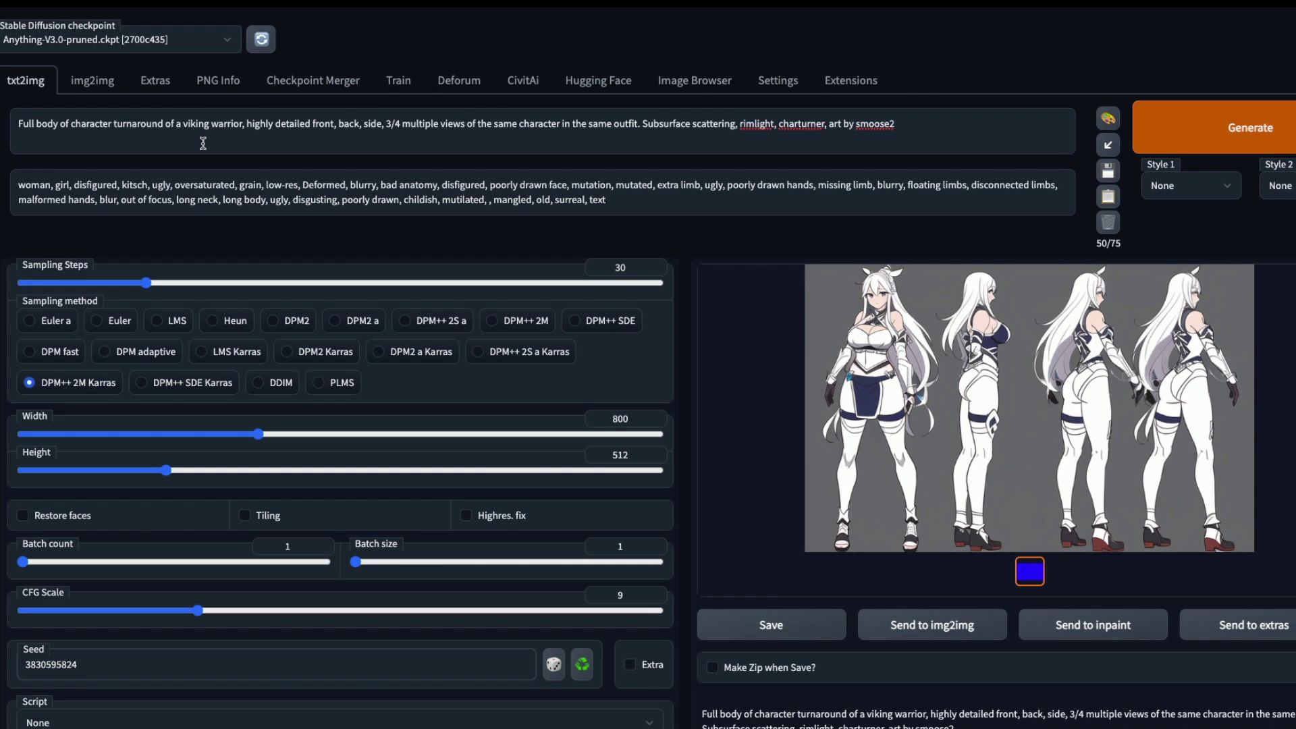
pyautogui.click(1125, 353)
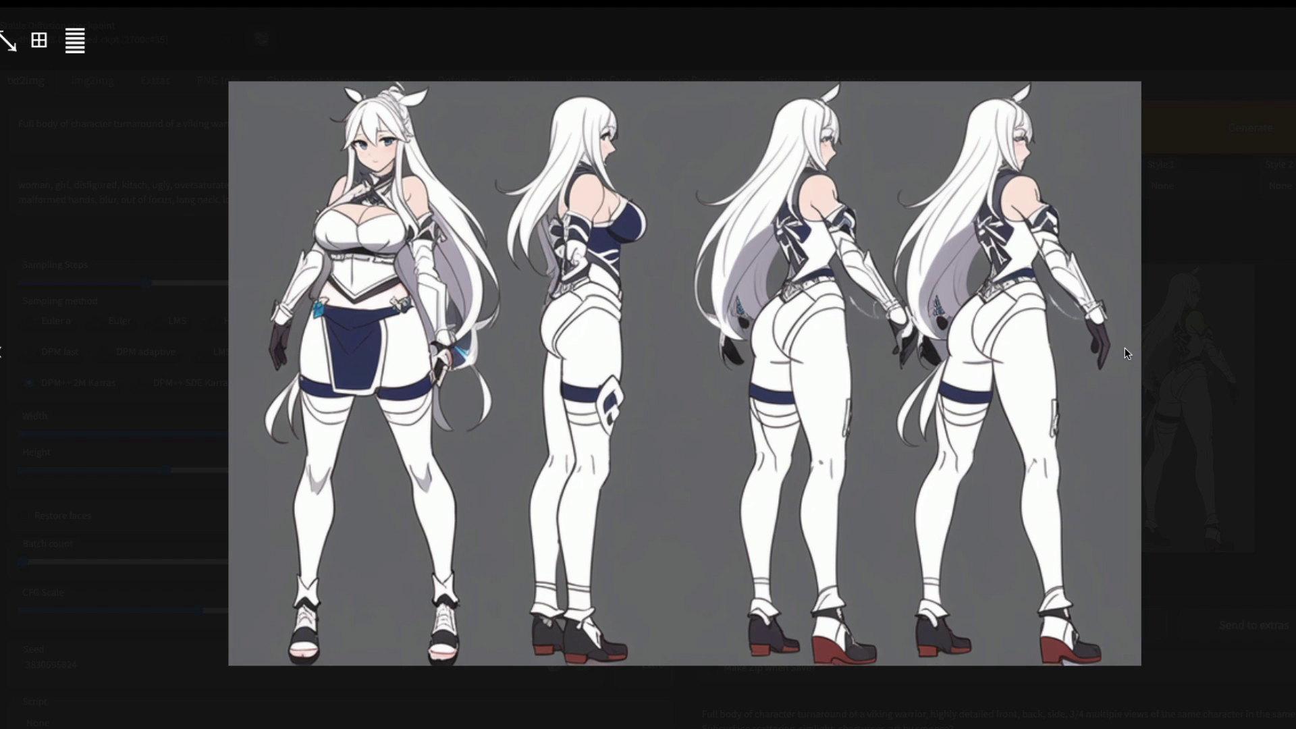
pyautogui.click(1137, 382)
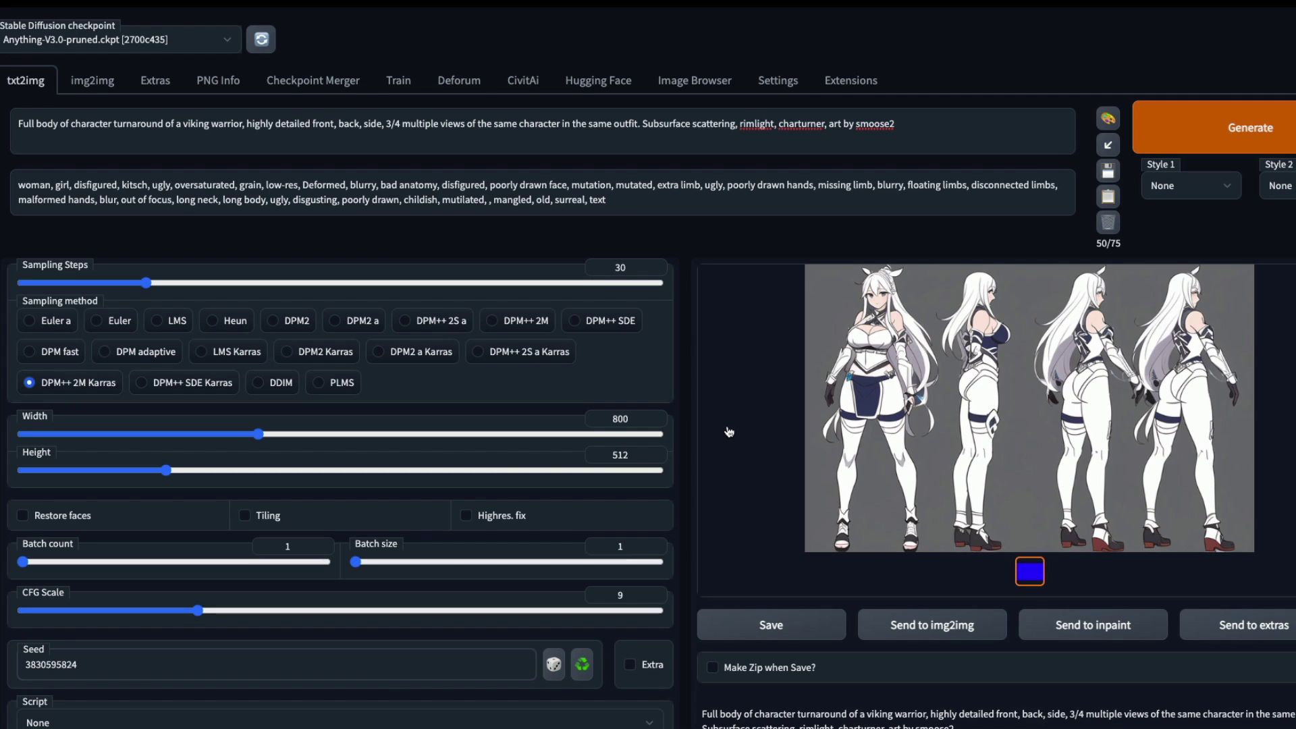
pyautogui.click(930, 402)
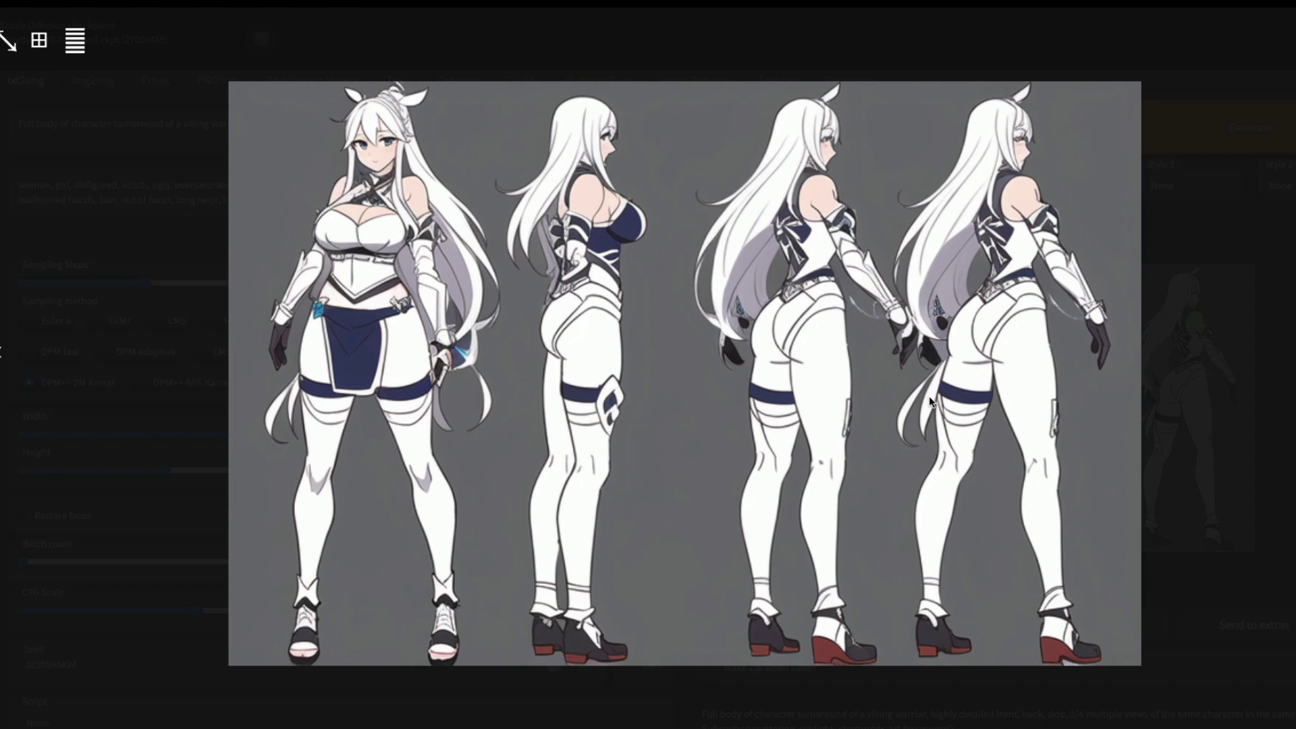
pyautogui.click(1251, 379)
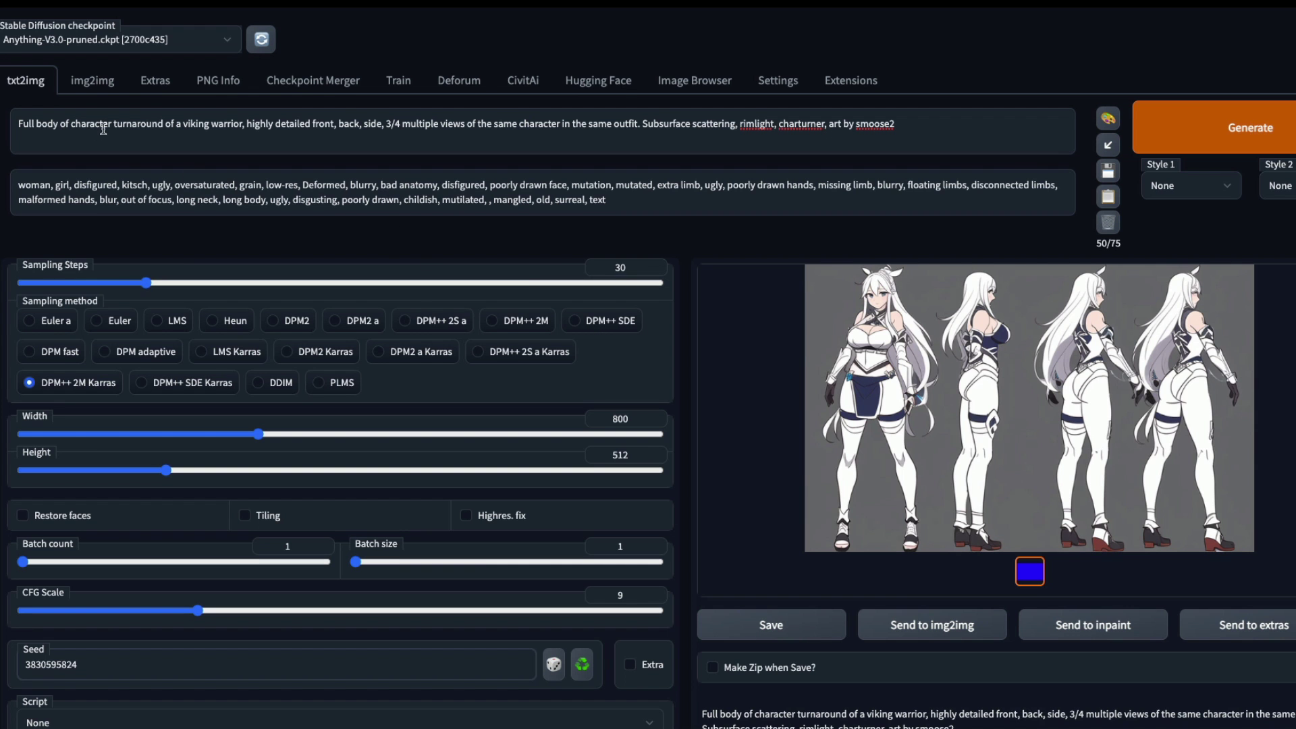
# Step: Add "with highly detailed armour" after "viking warrior" in the prompt, generate the turnaround and inspect it enlarged
pyautogui.click(243, 135)
pyautogui.write('with highly')
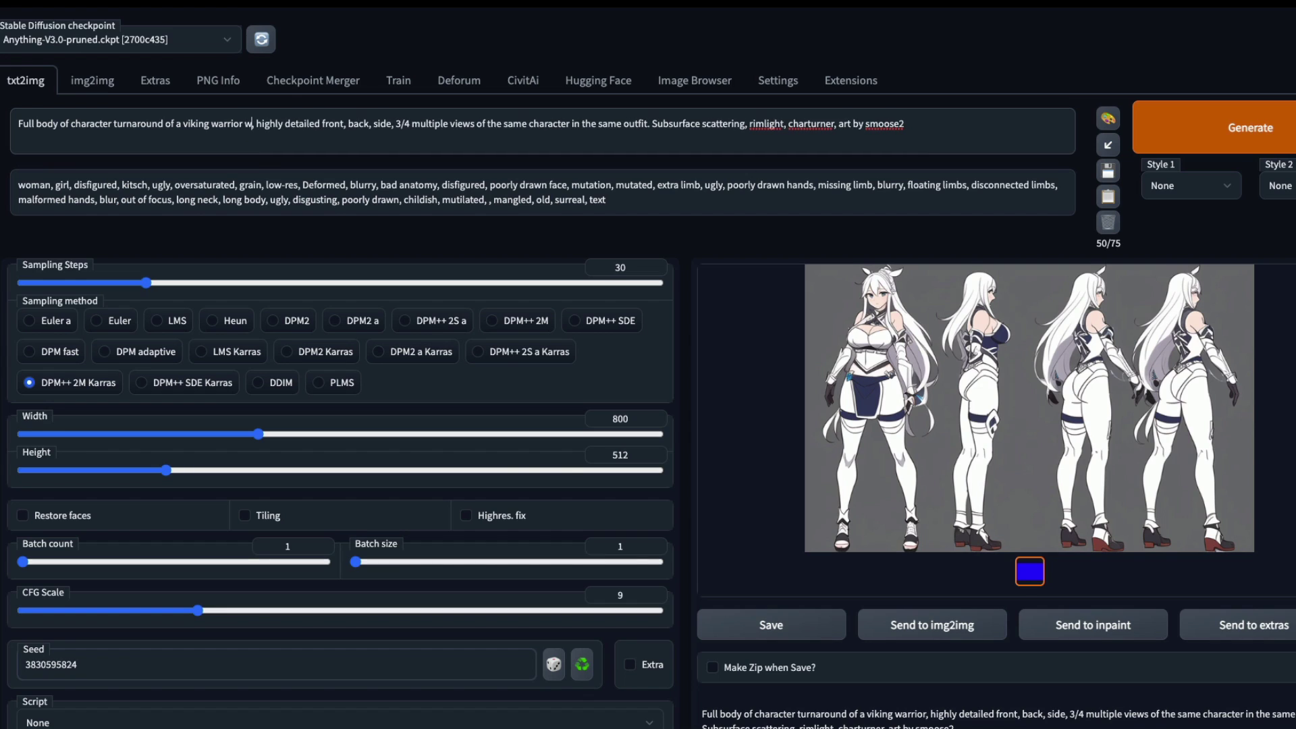
pyautogui.write(' detail')
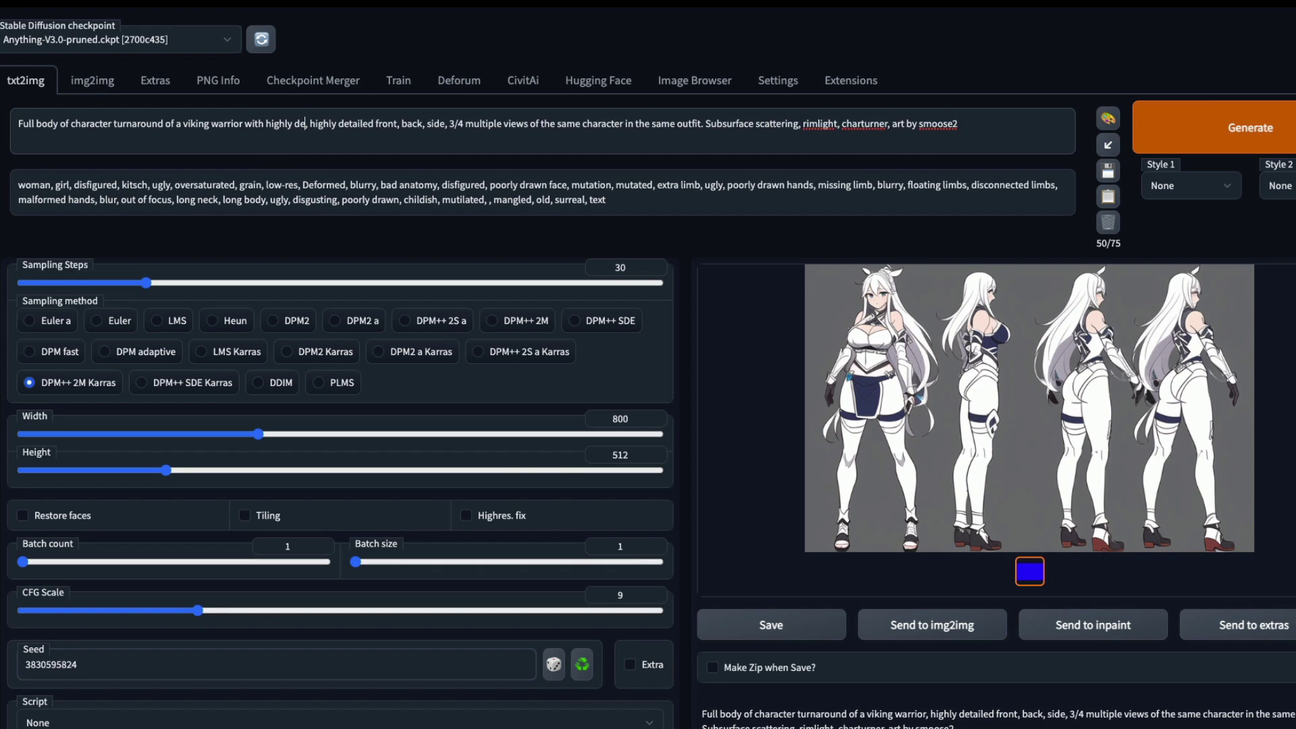
pyautogui.write('ed armour')
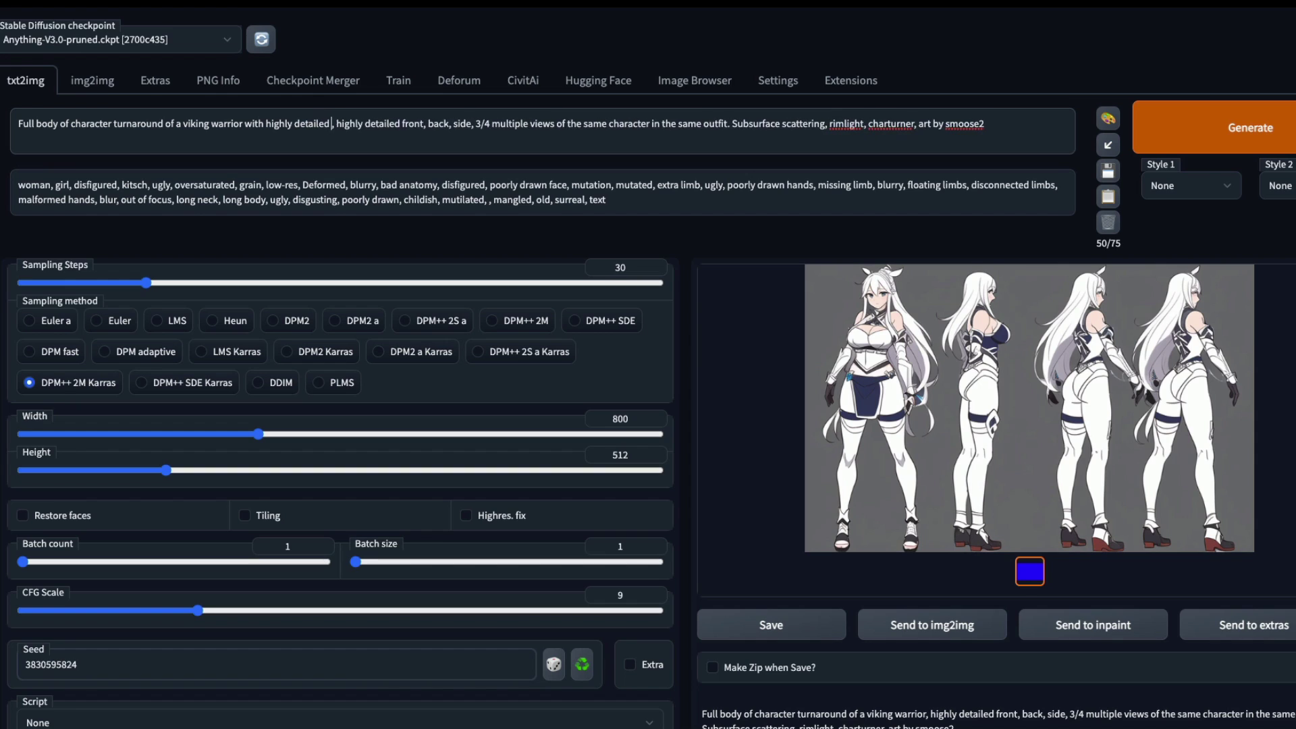
pyautogui.click(1202, 125)
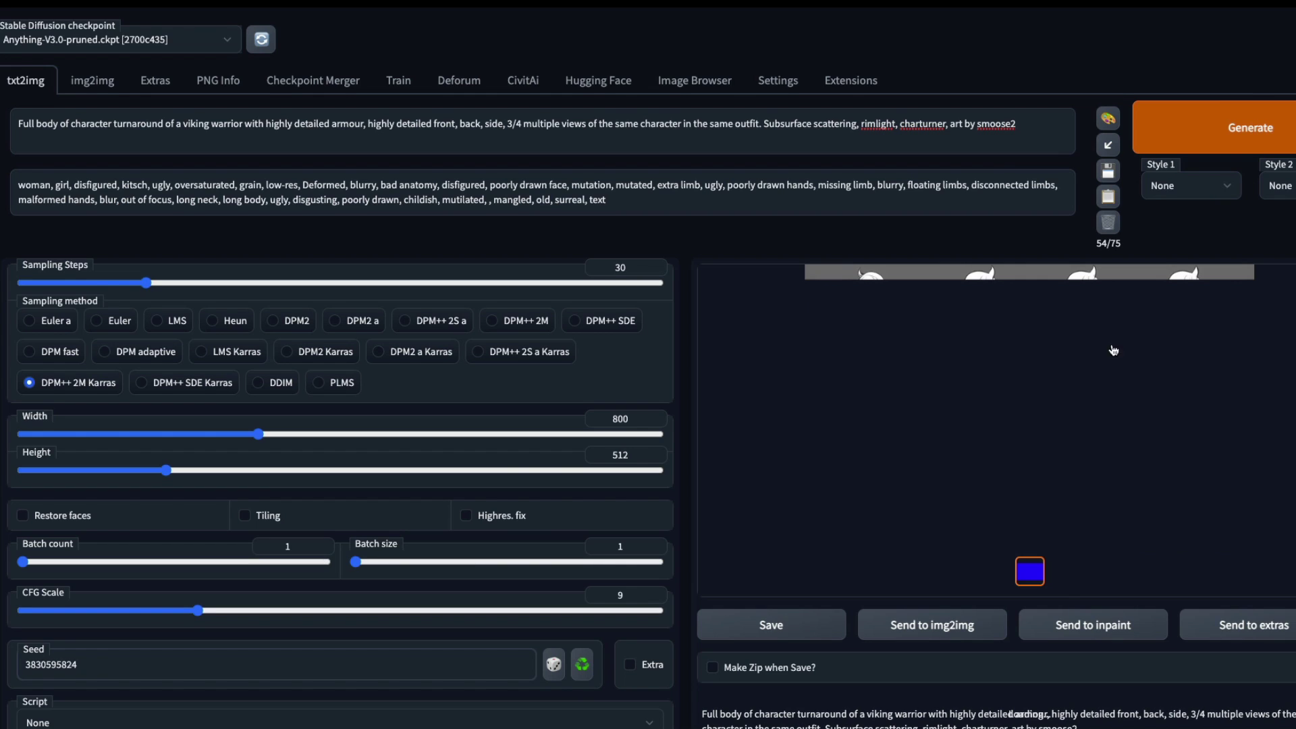
pyautogui.click(1016, 408)
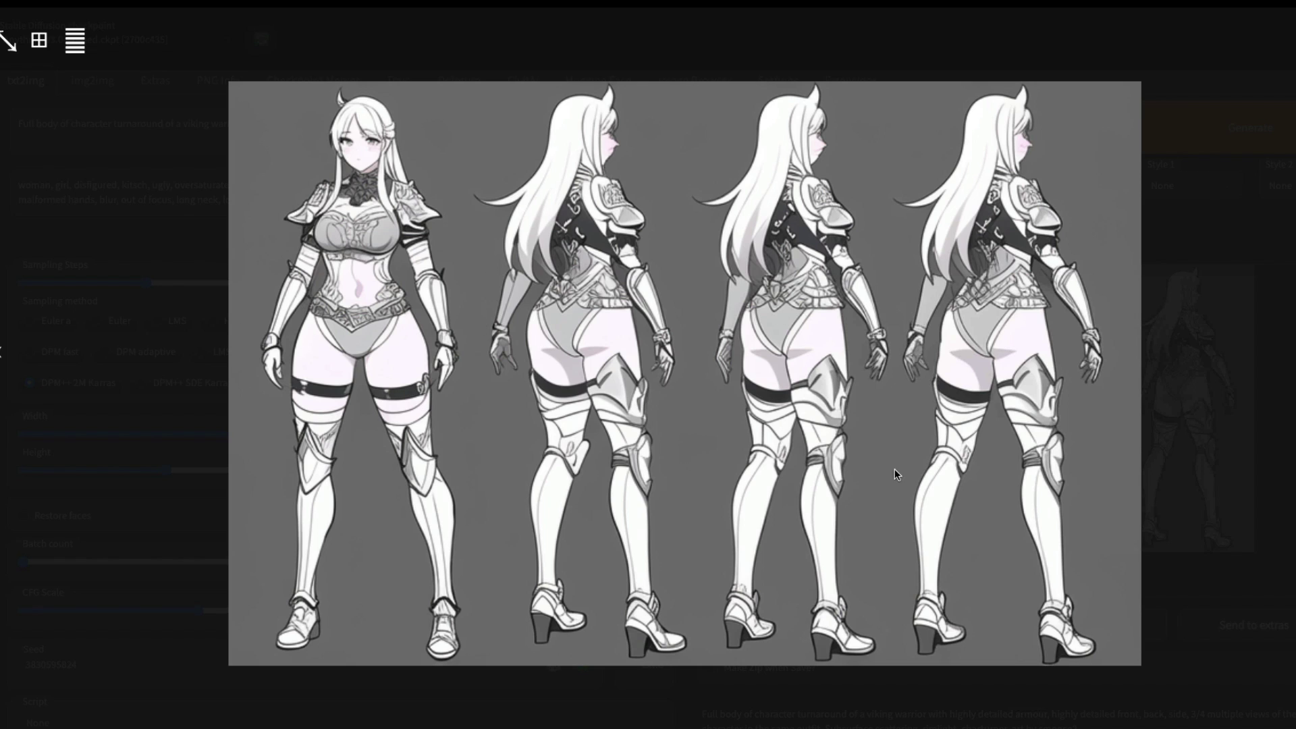
pyautogui.click(722, 138)
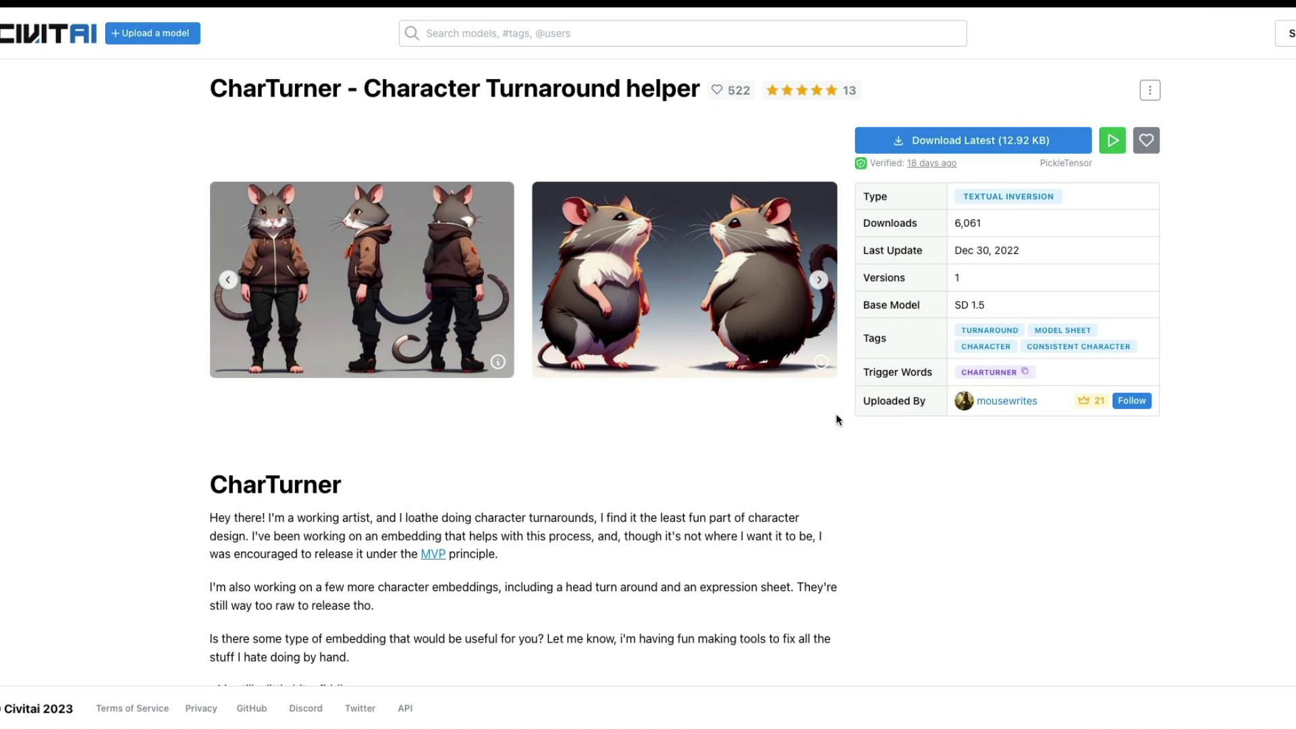
# Step: On CharTurner's Civitai model page, show the male ninja example image's generation data and copy its prompt
pyautogui.scroll(-15, 766, 512)
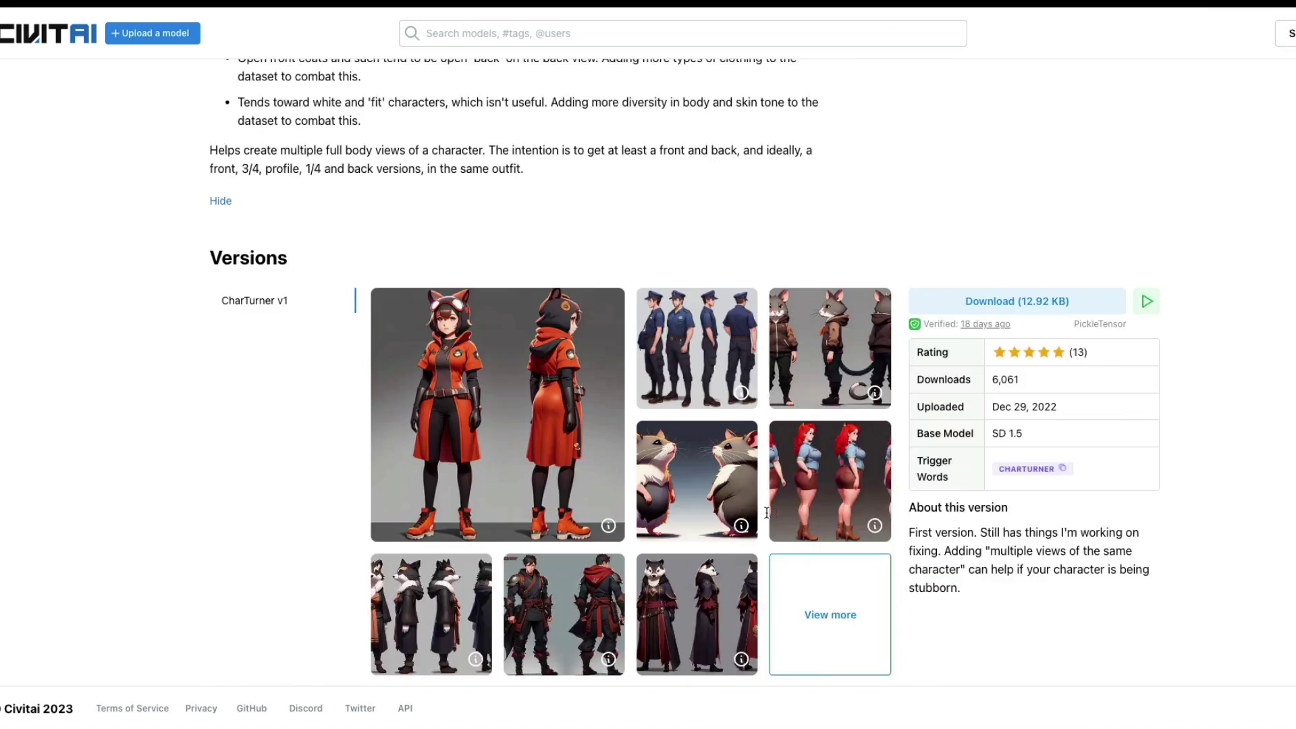
pyautogui.scroll(3, 752, 506)
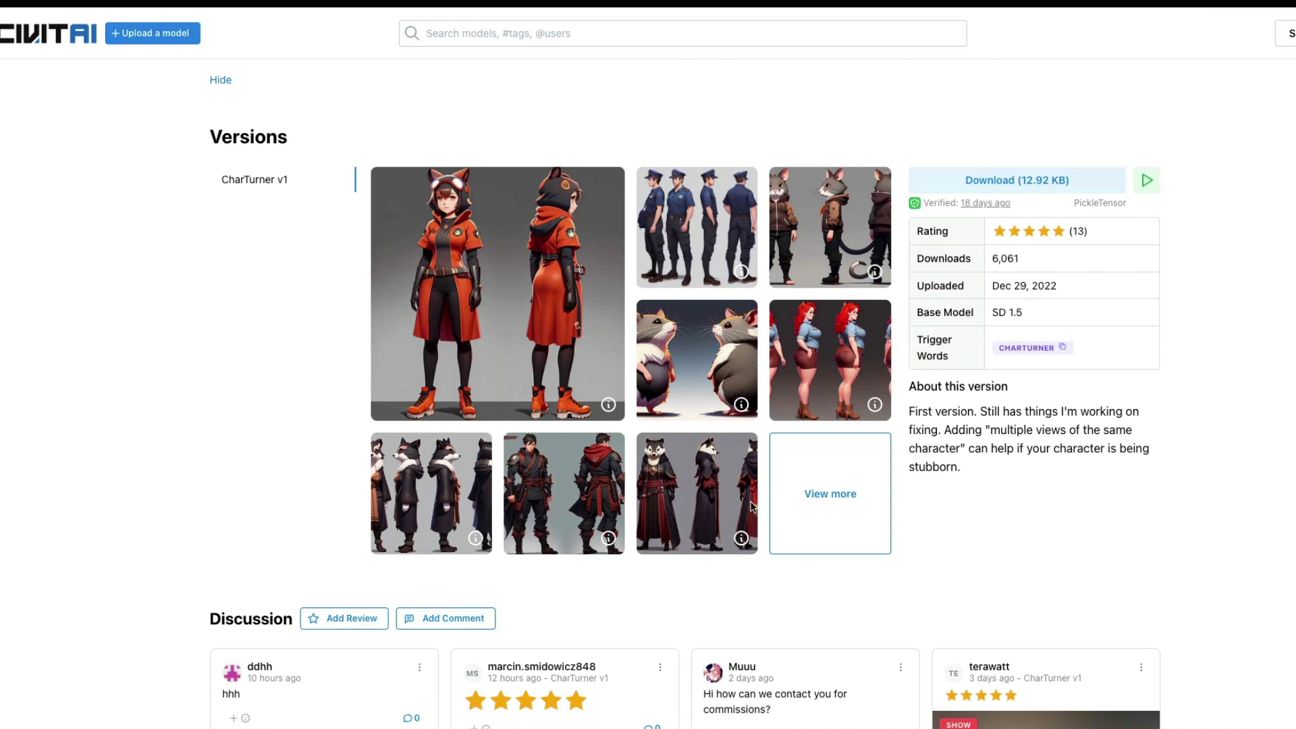
pyautogui.click(608, 538)
pyautogui.tripleClick(498, 266)
pyautogui.hotkey('ctrl', 'c')
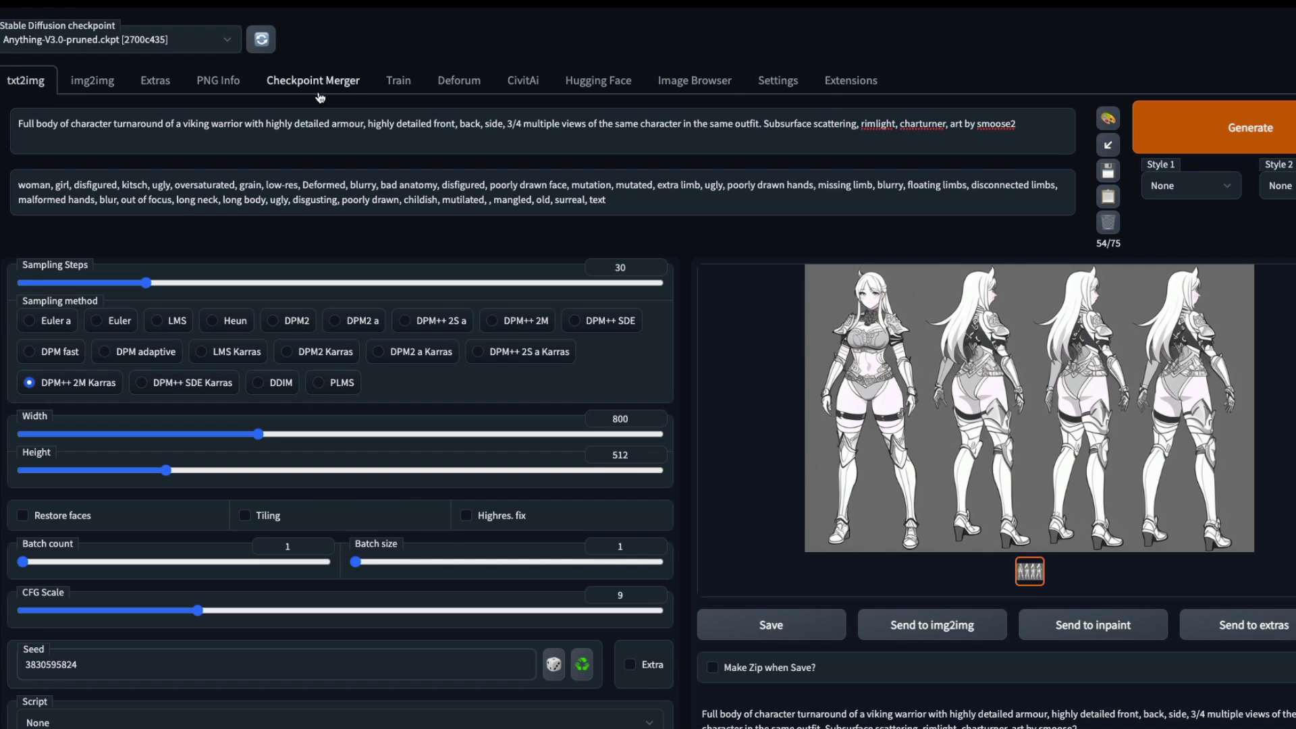
# Step: Back in the Stable Diffusion web UI, replace the entire text-to-image prompt with the copied male ninja prompt
pyautogui.doubleClick(312, 124)
pyautogui.hotkey('ctrl', 'a')
pyautogui.hotkey('ctrl', 'v')
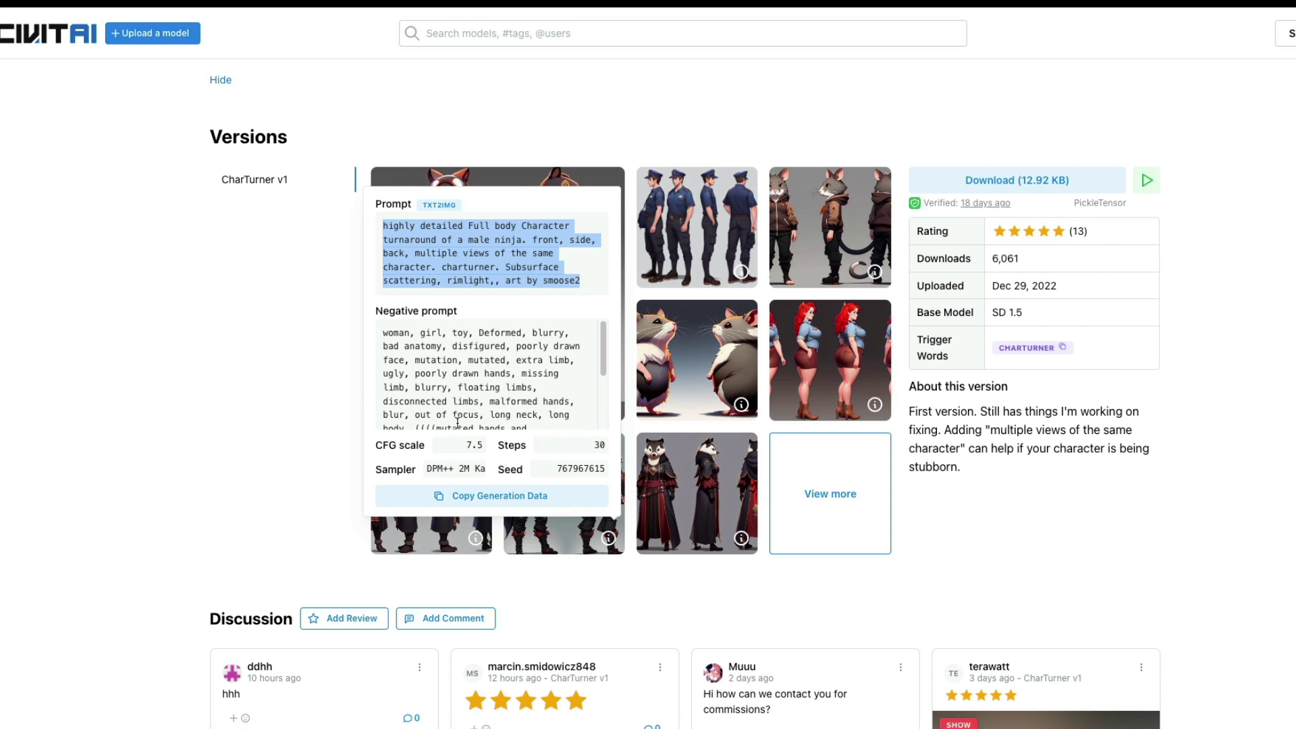
# Step: Copy the male ninja example's full negative prompt from Civitai, replace the web UI's negative prompt with it, and generate the turnaround
pyautogui.tripleClick(503, 369)
pyautogui.scroll(-3, 503, 370)
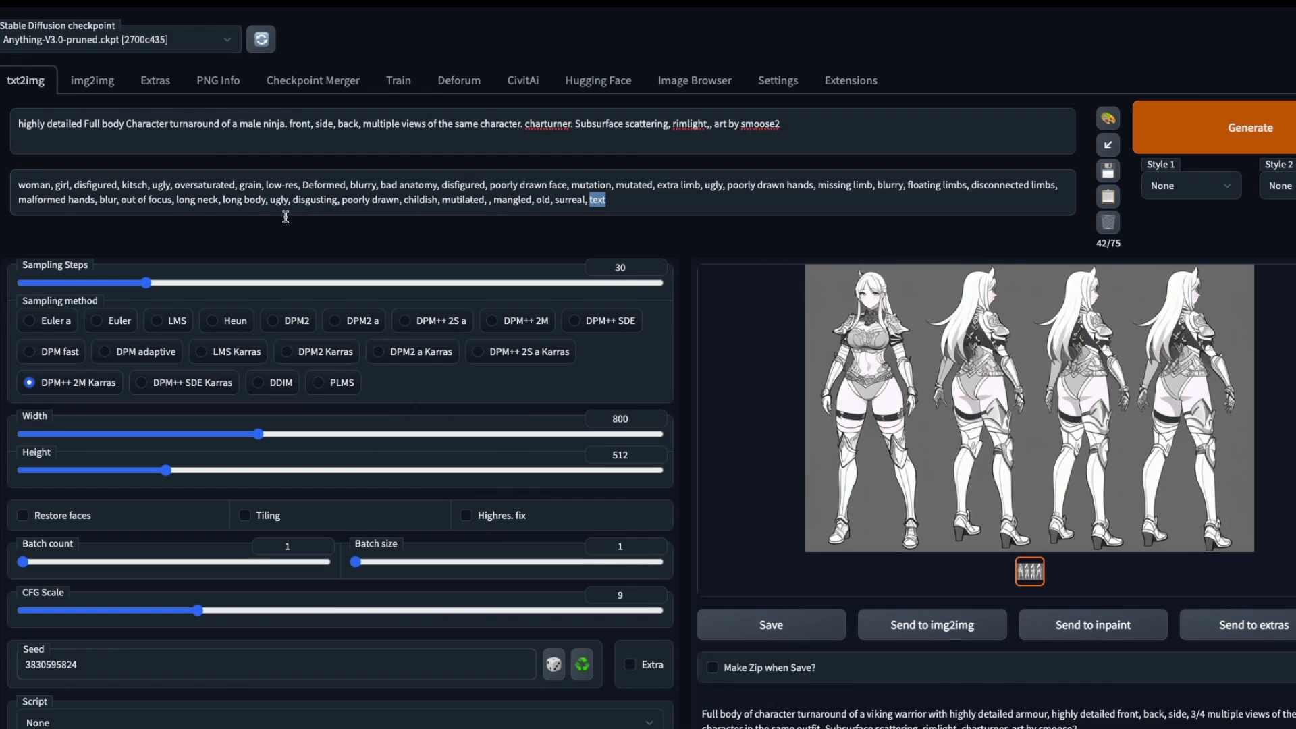
pyautogui.tripleClick(598, 200)
pyautogui.write('woman, girl, toy, Deformed, blurry, bad anatomy, disfigured, poorly drawn face, mutation, mutated, extra limb, ugly, poorly drawn hands, missing limb, blurry, floating limbs, disconnected limbs, malformed hands, blur, out of focus, long neck, long body, ((((mutated hands and fingers)))), (((out of frame))), cartoon, 3d, (disfigured), (bad art), (deformed), (poorly drawn), (extra limbs), strange colours, blurry, boring, sketch, lacklustre, repetitive, cropped, hands')
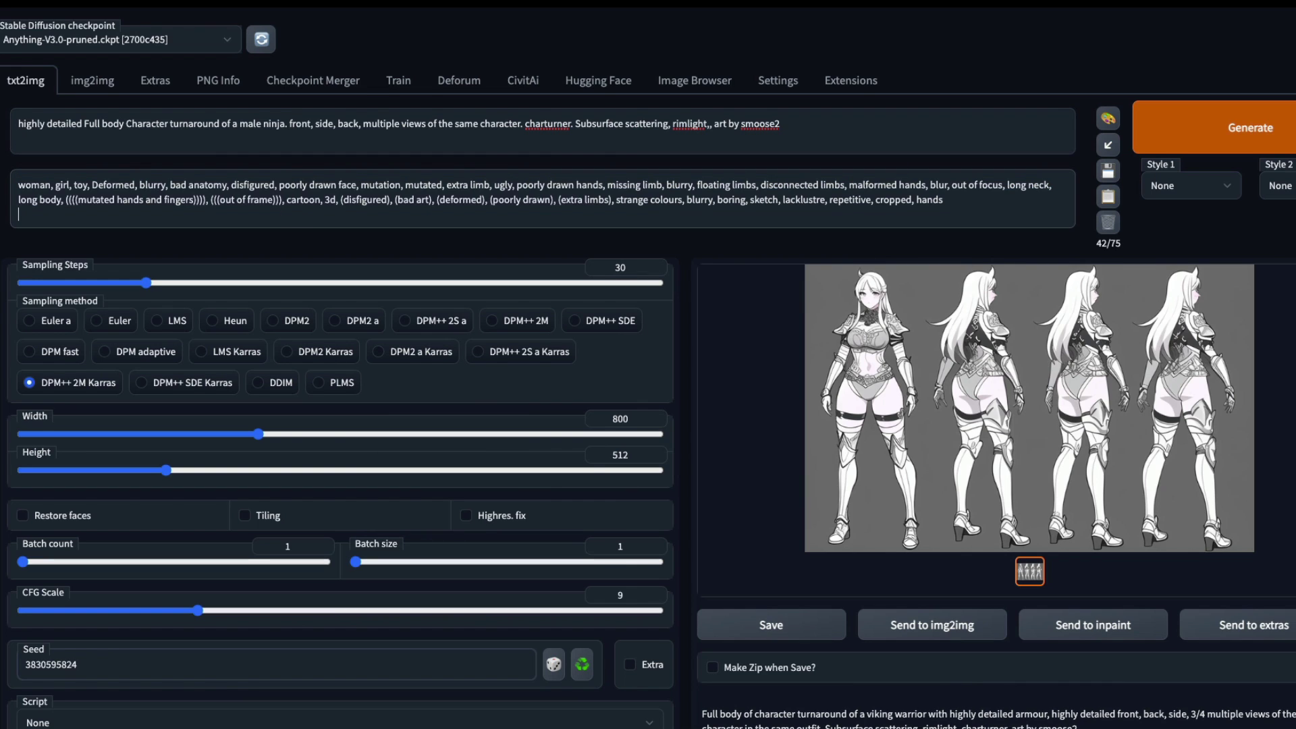
pyautogui.click(1292, 135)
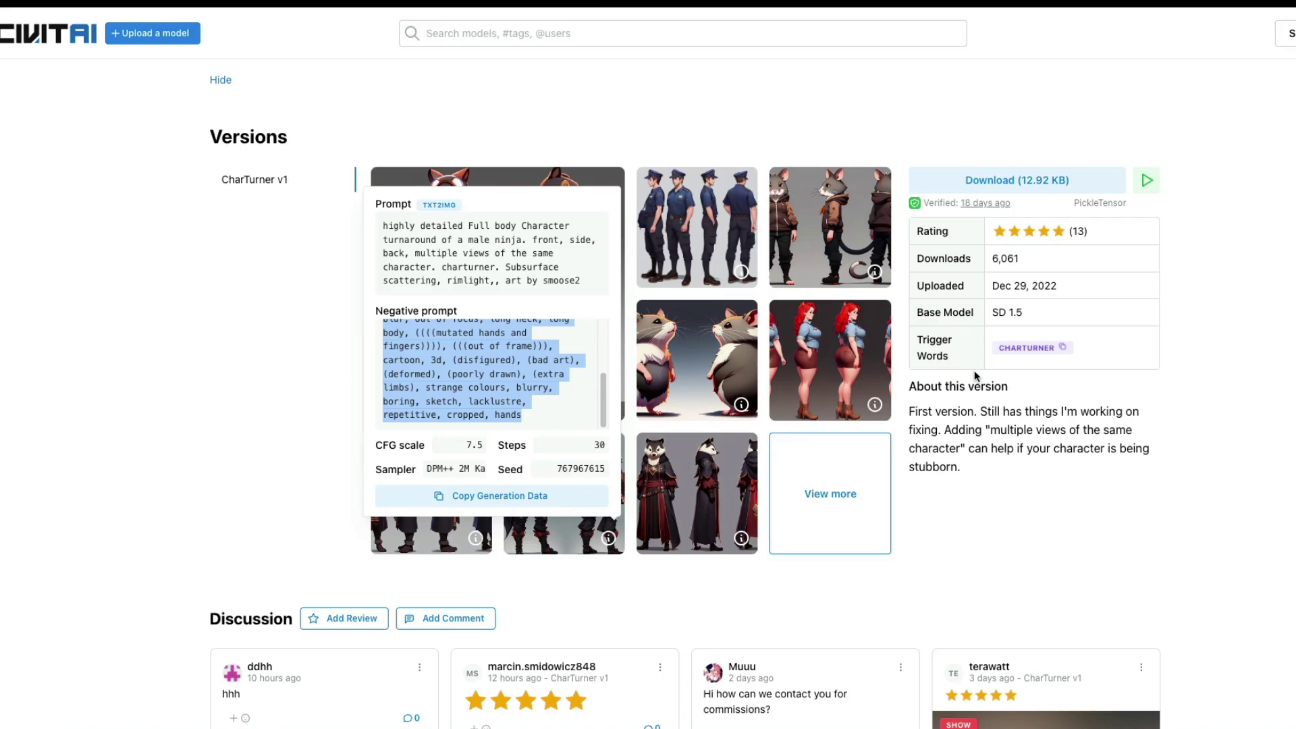
# Step: Browse the CharTurner reviews on Civitai and enlarge the blue-haired character turnaround tested on Anything V3
pyautogui.scroll(-10, 1209, 358)
pyautogui.scroll(-8, 1244, 363)
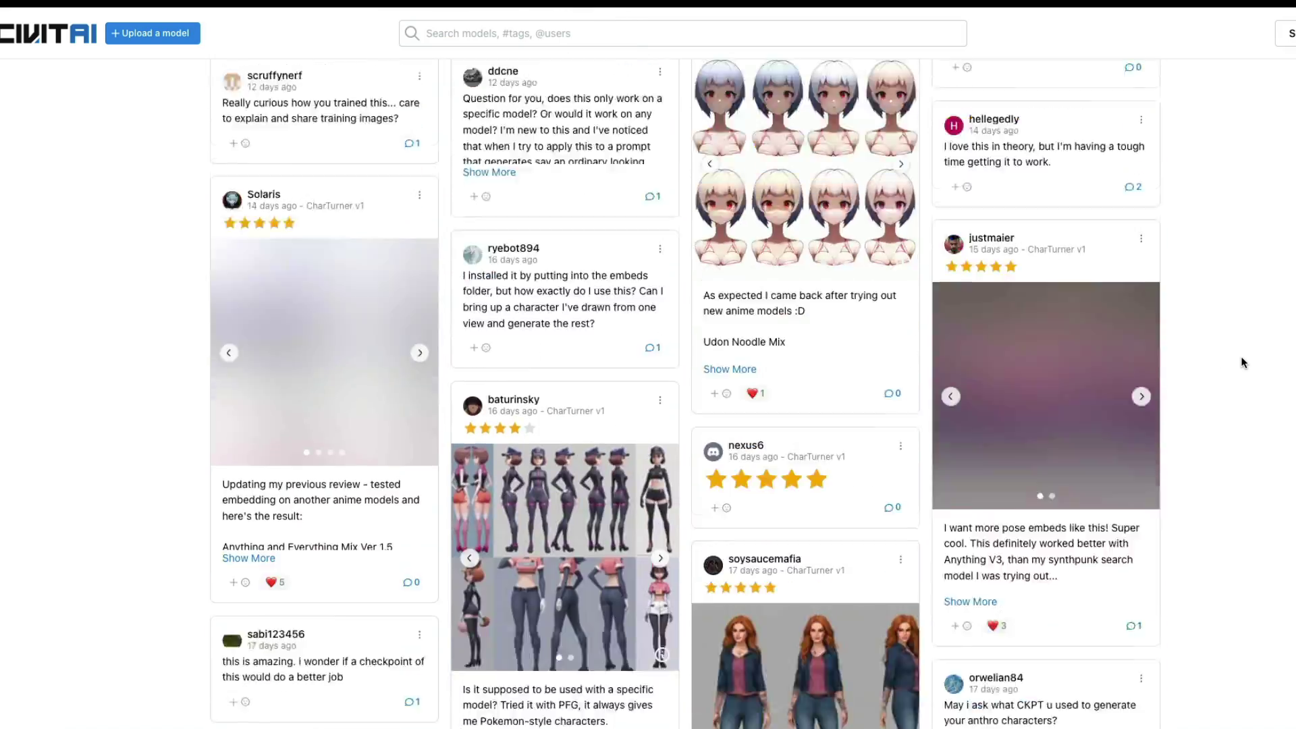
pyautogui.scroll(-6, 1244, 362)
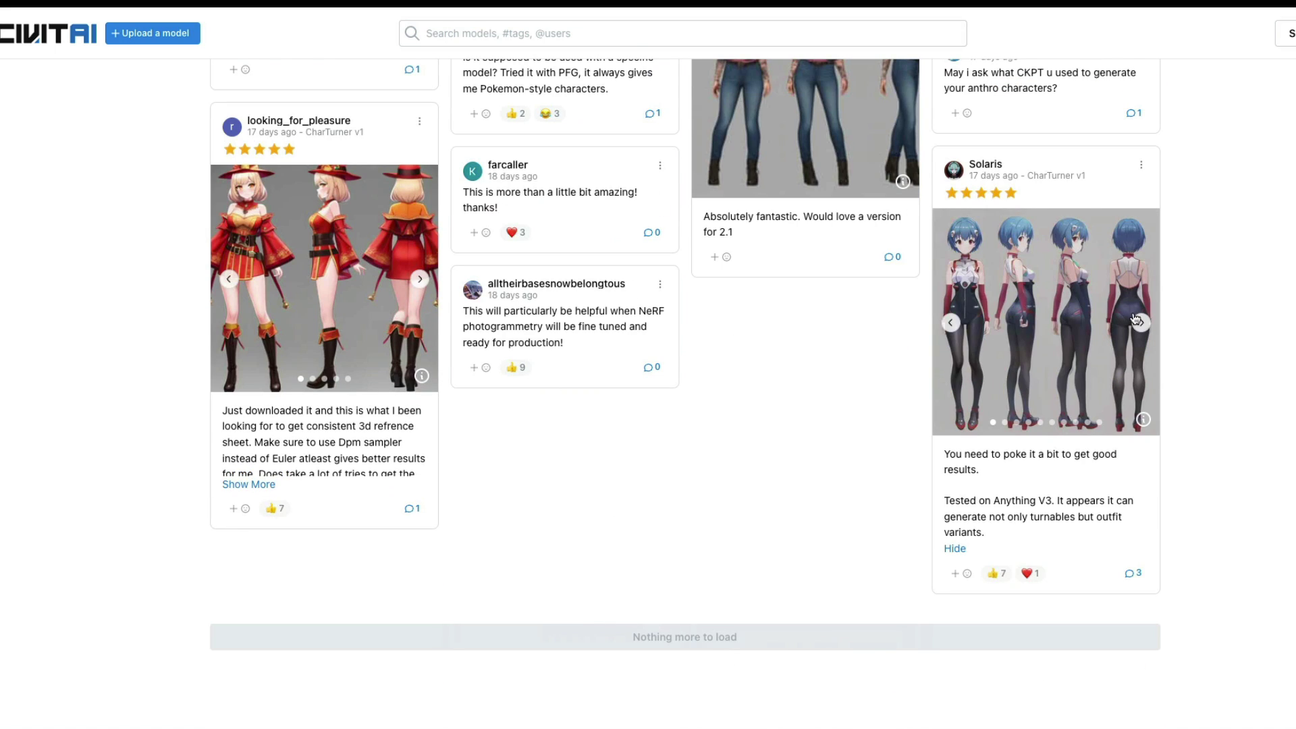
pyautogui.click(1050, 311)
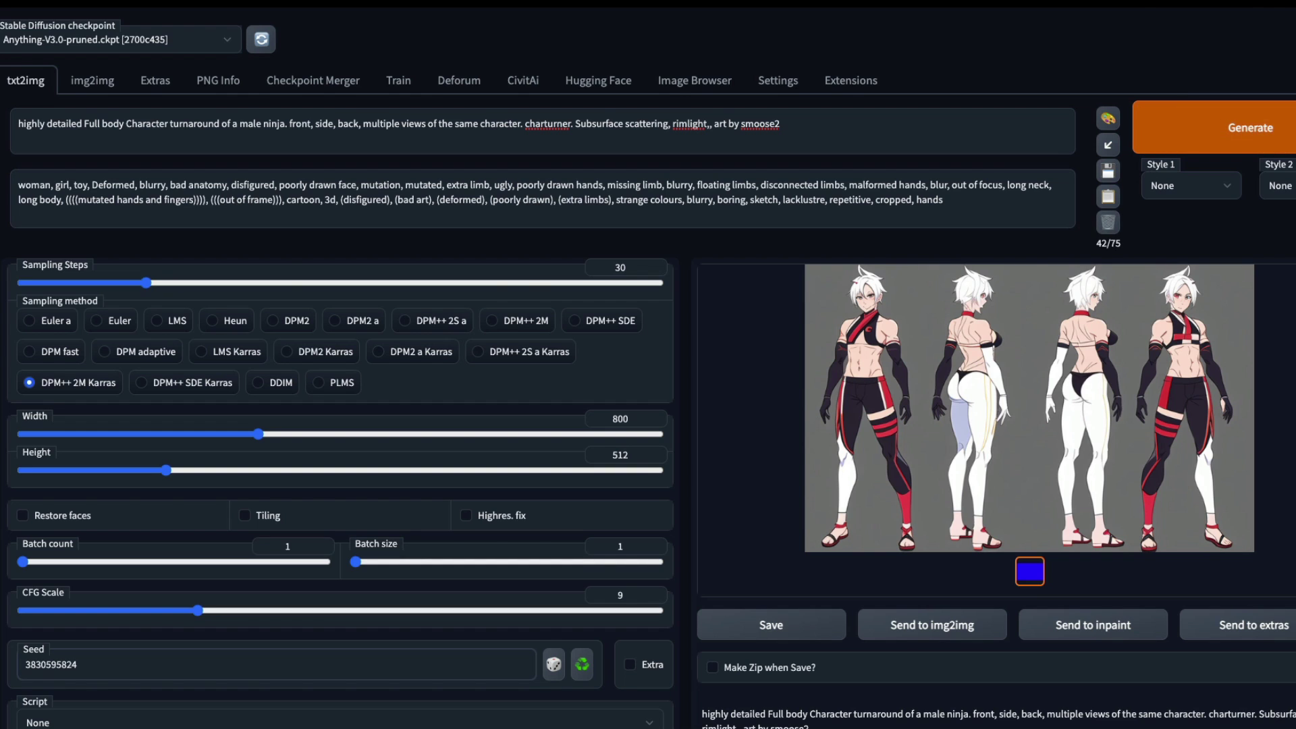
# Step: Inspect the generated male ninja turnaround enlarged in the Stable Diffusion web UI and compare it with the blue-haired example on Civitai
pyautogui.click(1069, 427)
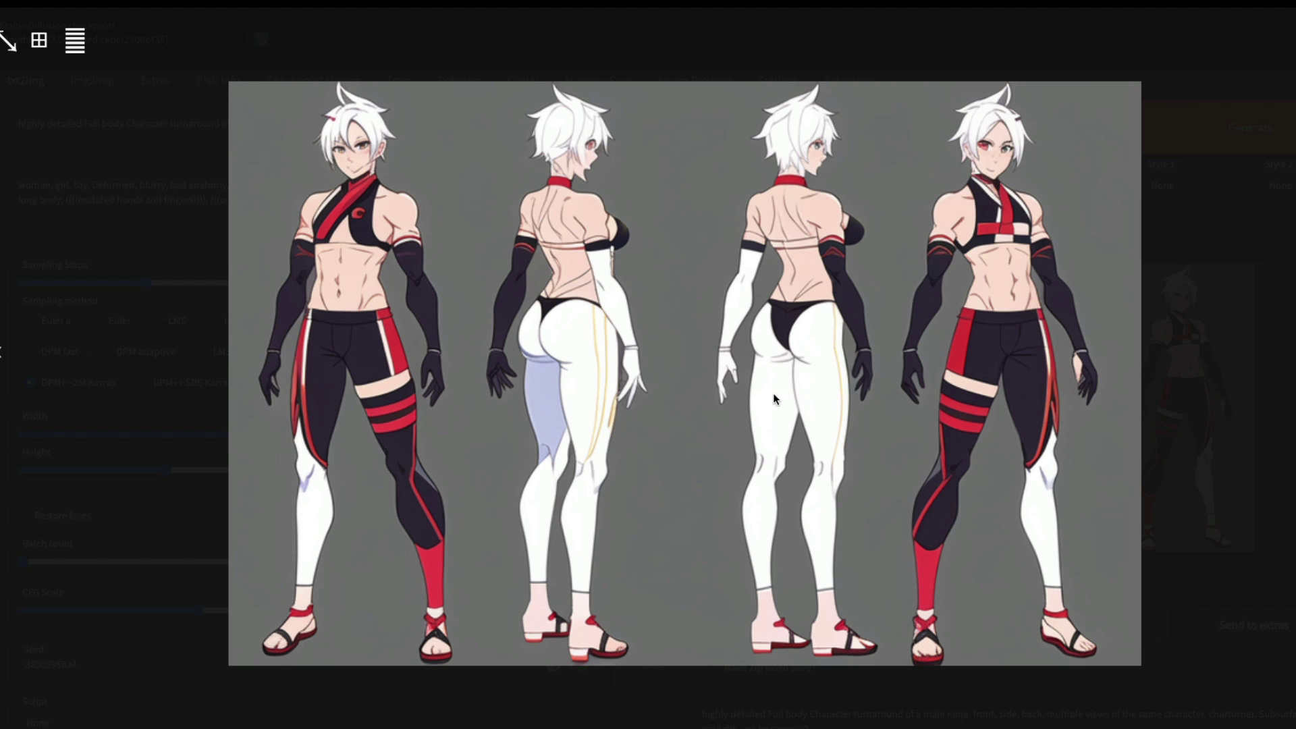
pyautogui.click(340, 329)
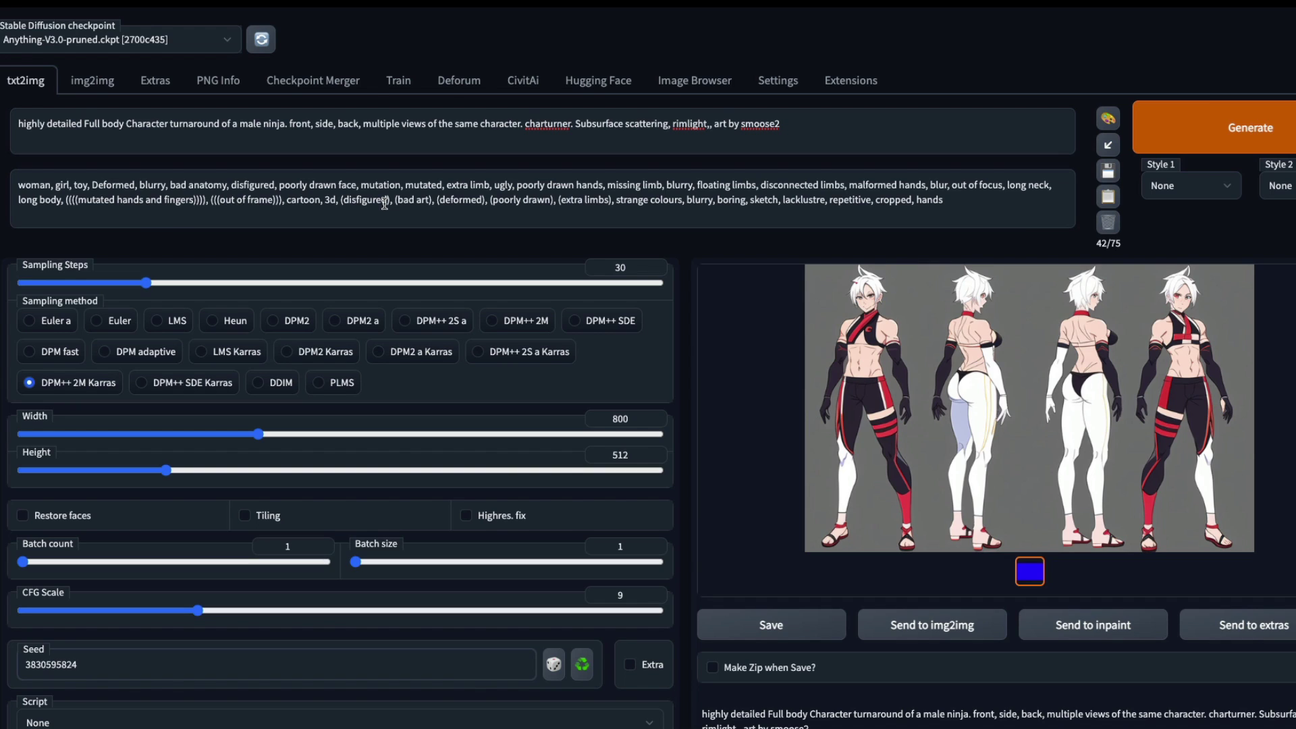
pyautogui.click(1086, 390)
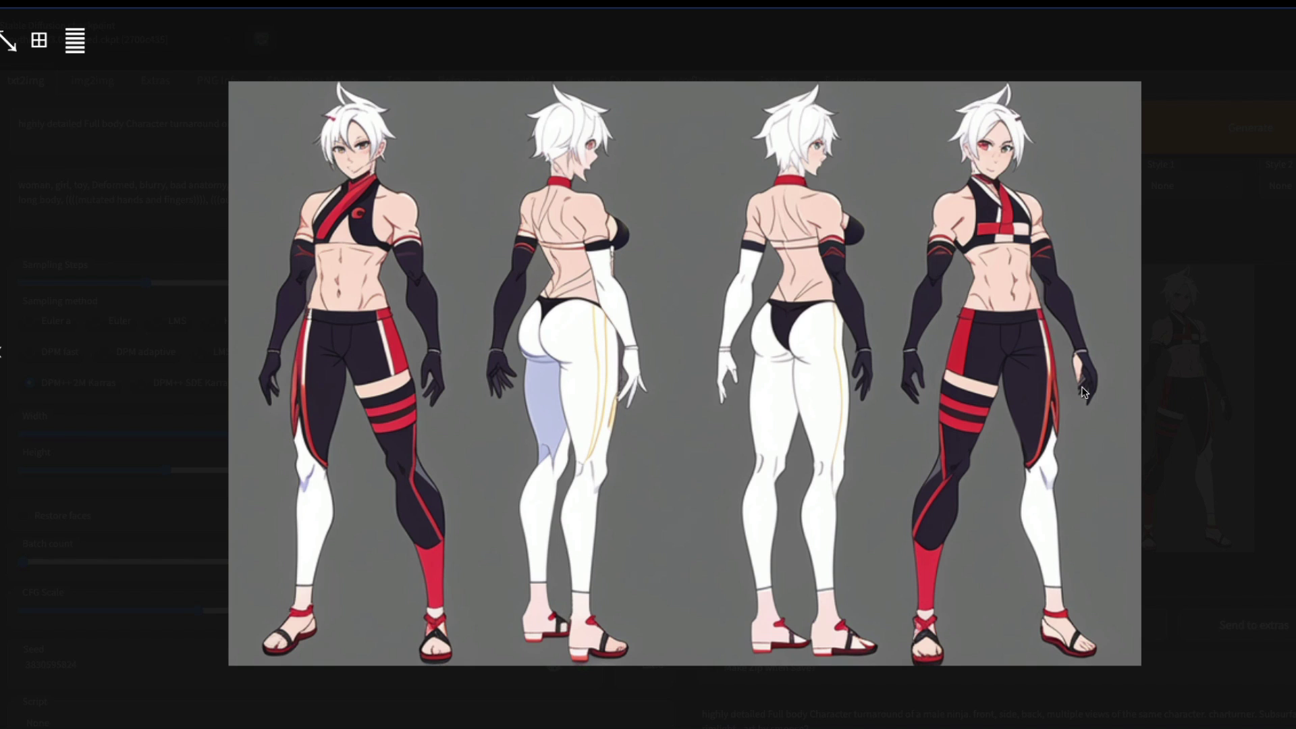
pyautogui.click(1213, 371)
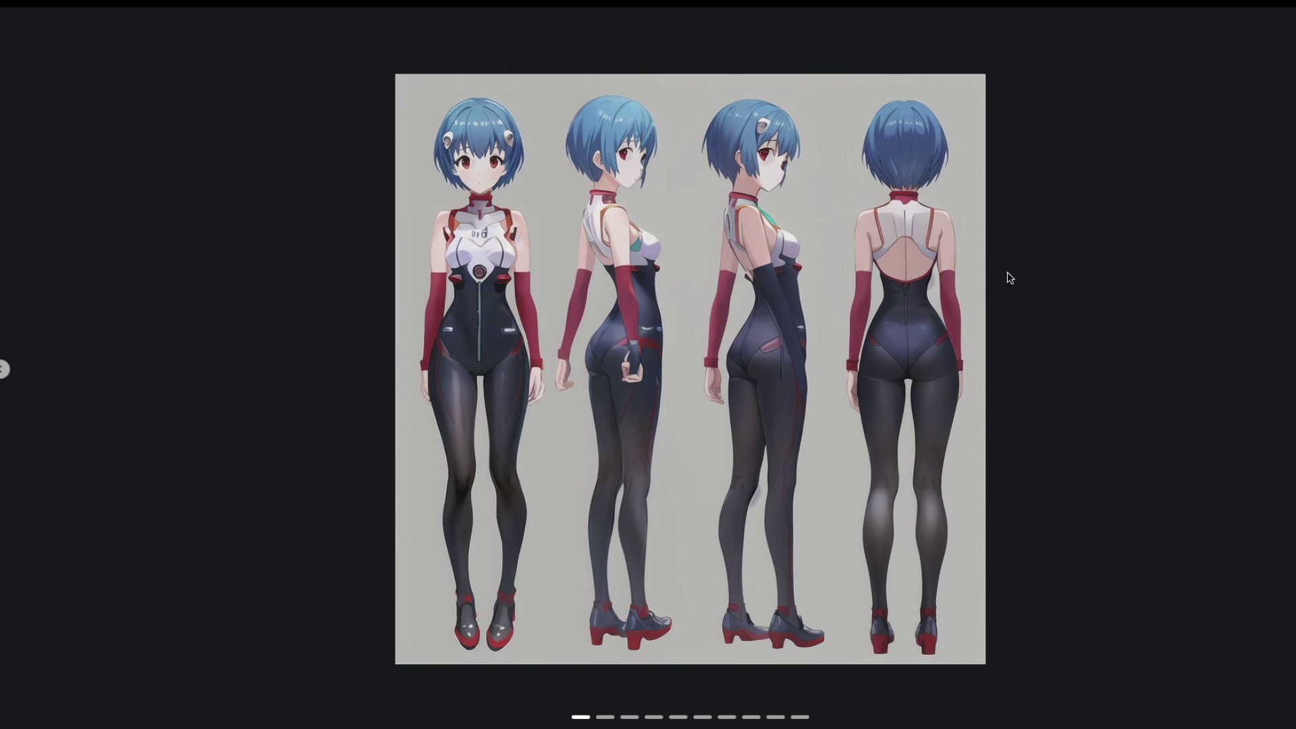
pyautogui.click(1059, 269)
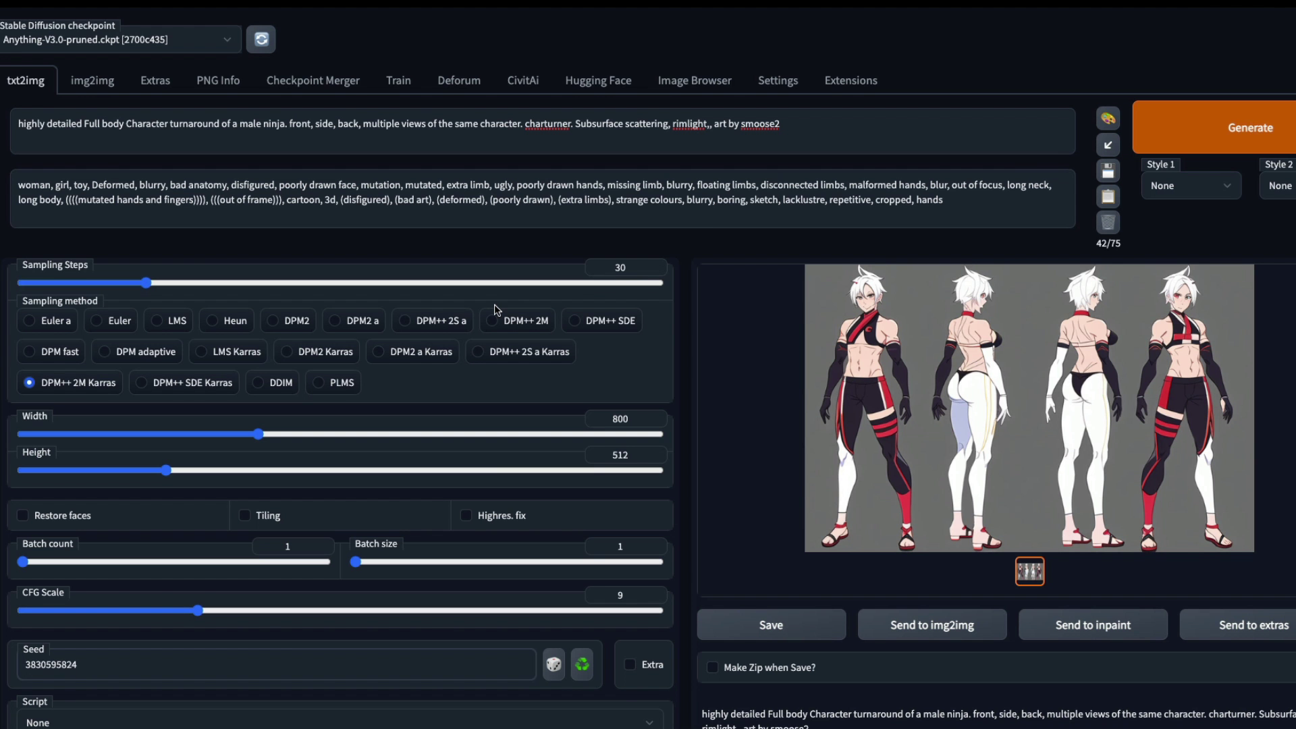
pyautogui.click(881, 437)
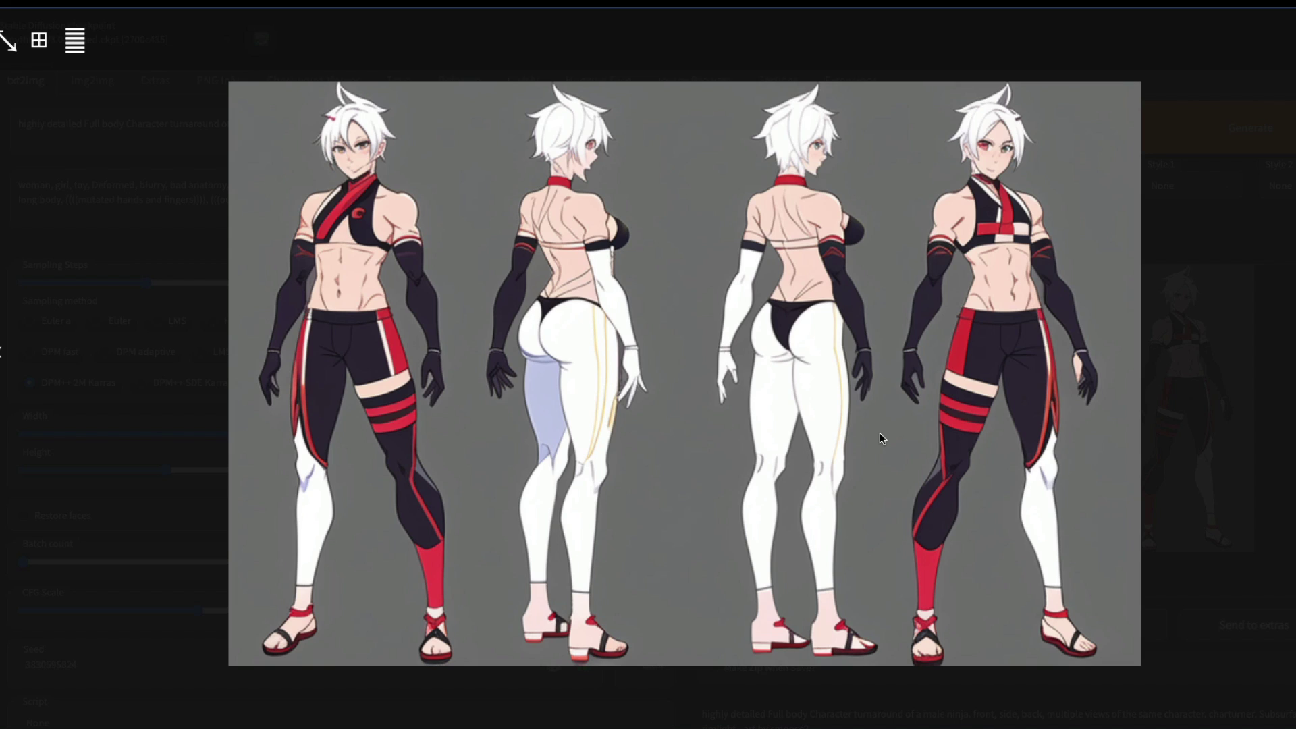
pyautogui.click(64, 197)
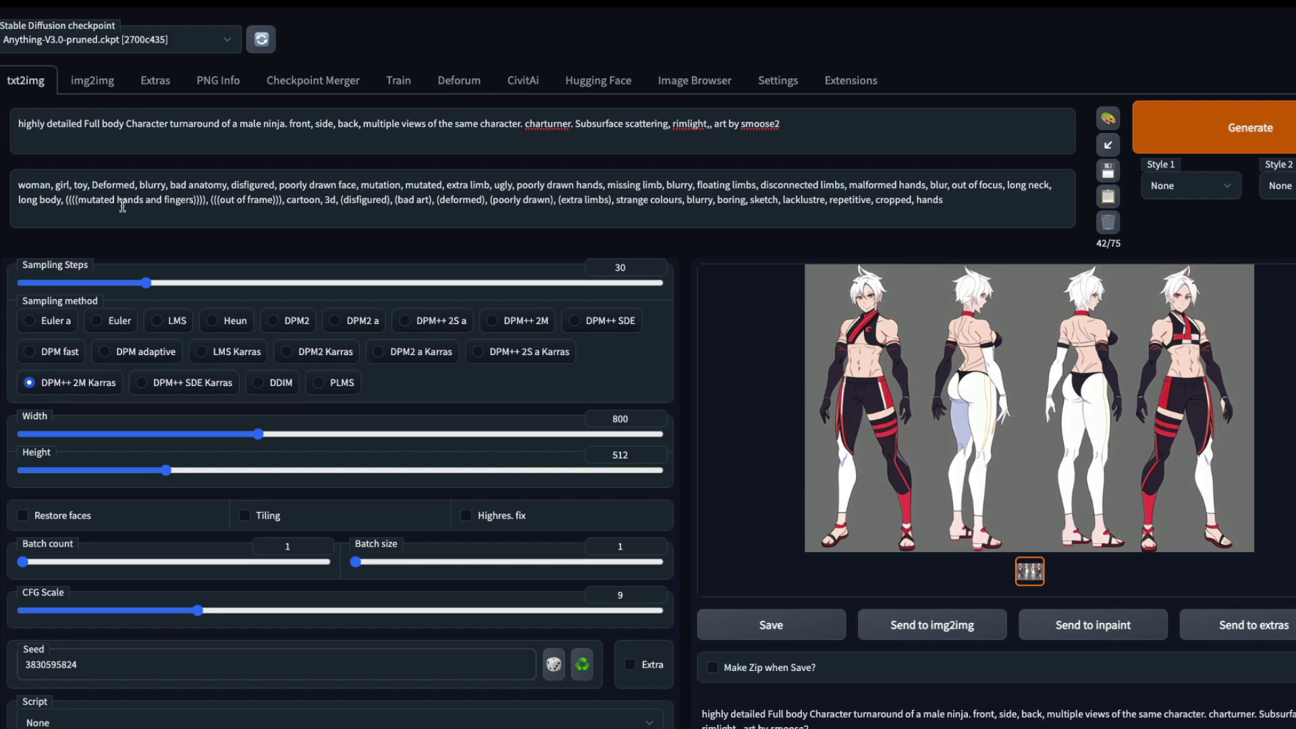
# Step: Replace "ninja" with "robot cyborg" in the prompt, generate the turnaround and inspect it enlarged
pyautogui.doubleClick(276, 124)
pyautogui.press('BackSpace')
pyautogui.write('robot ')
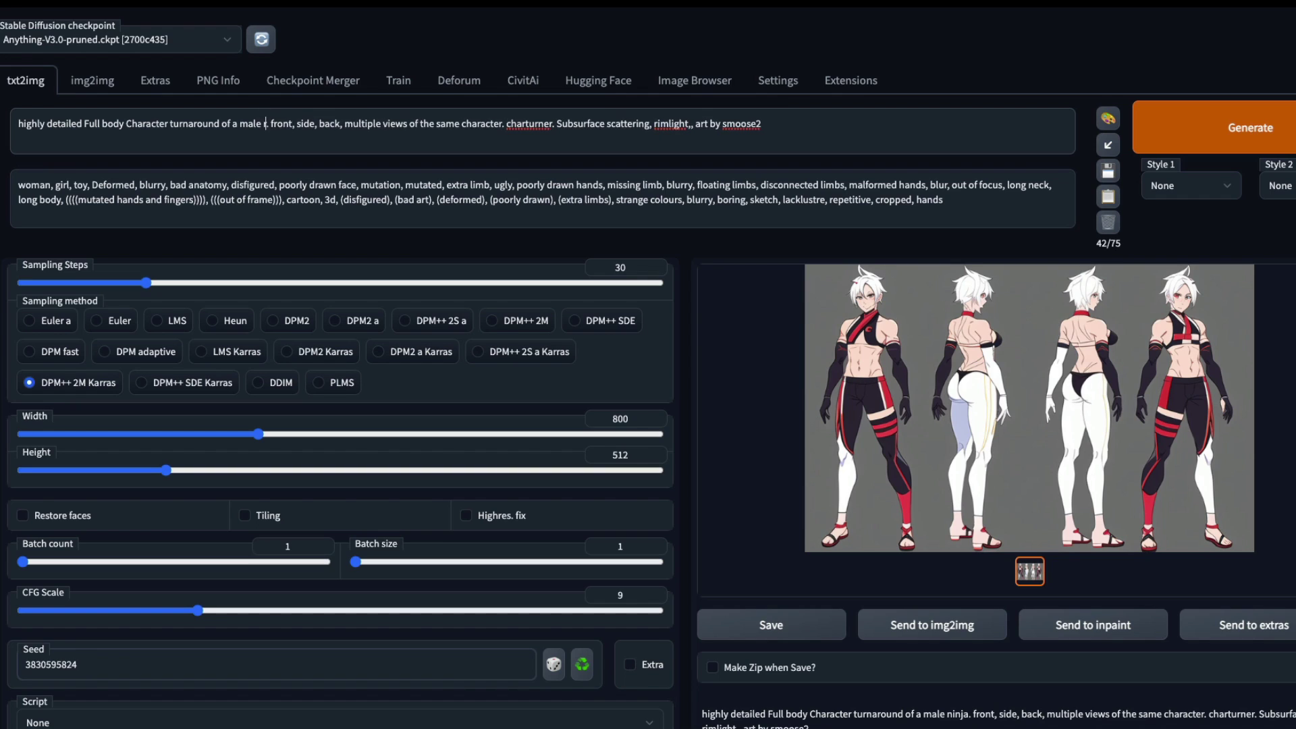
pyautogui.write('cyberog')
pyautogui.press('BackSpace')
pyautogui.press('BackSpace')
pyautogui.press('BackSpace')
pyautogui.press('BackSpace')
pyautogui.write('org')
pyautogui.click(1229, 128)
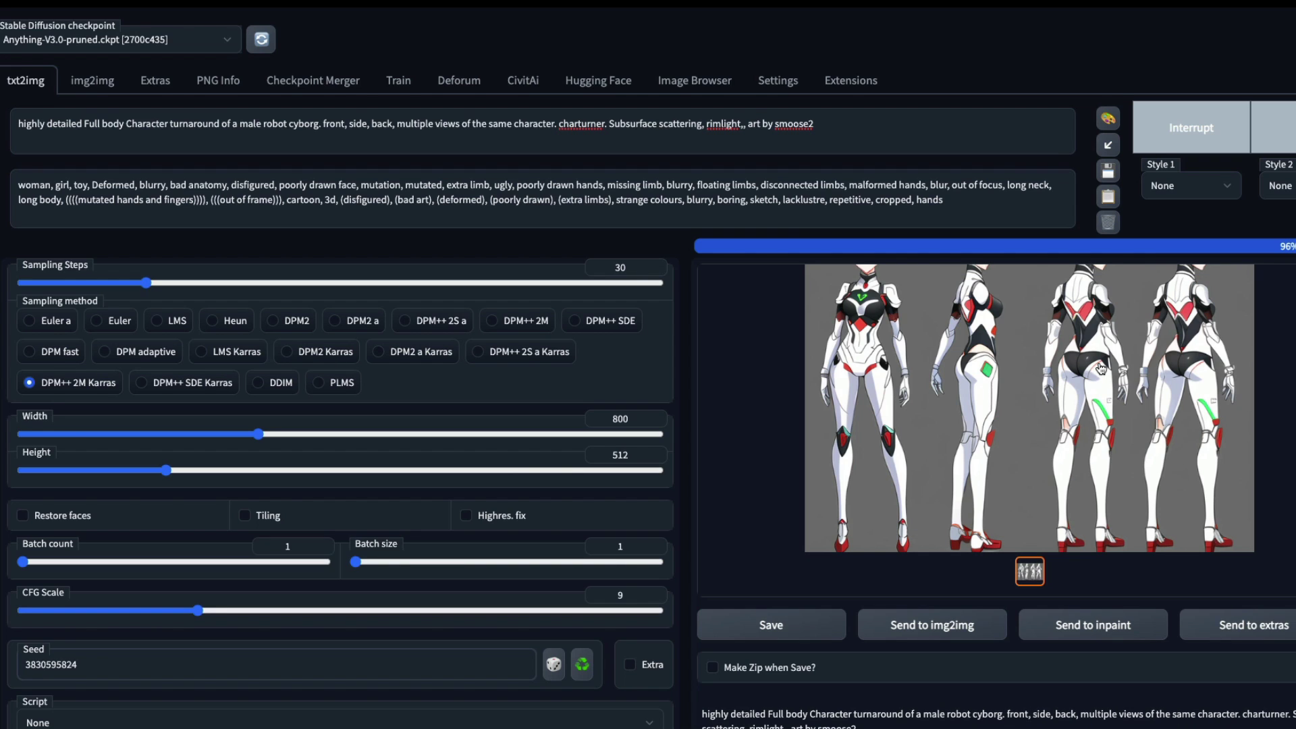
pyautogui.click(1053, 413)
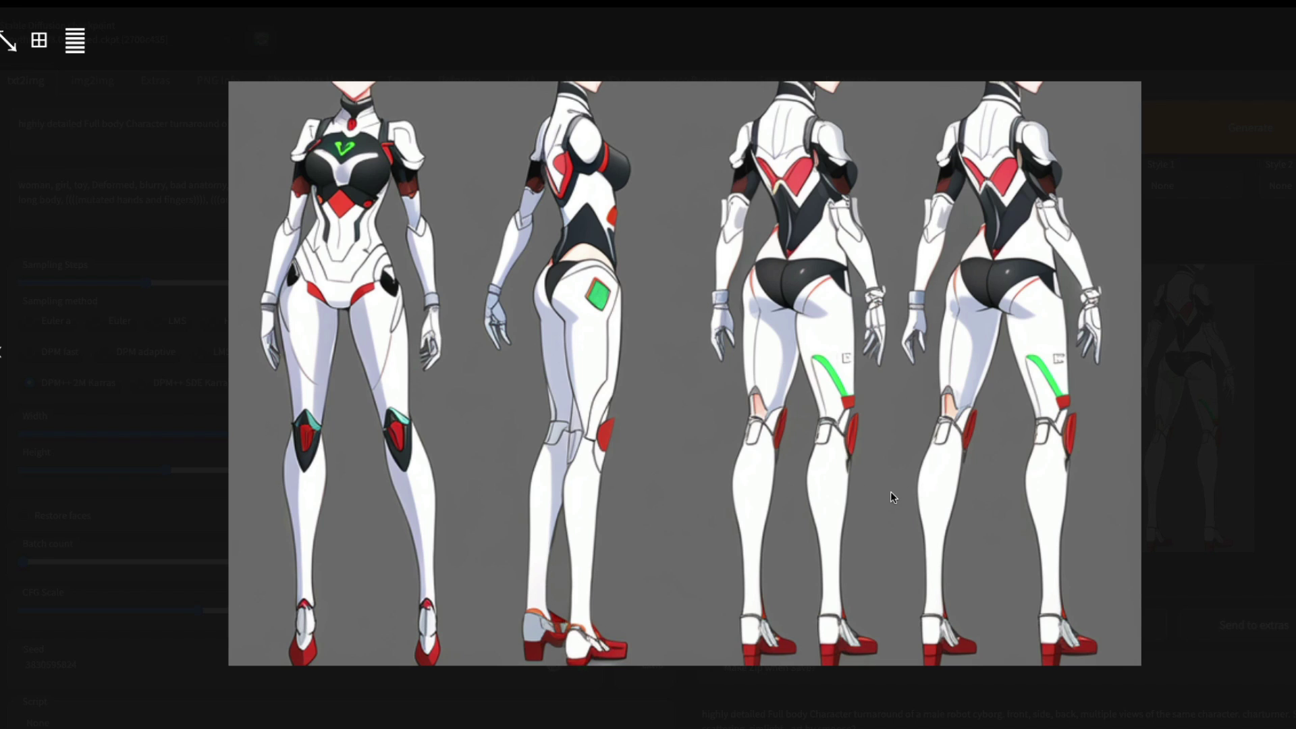
pyautogui.click(1281, 455)
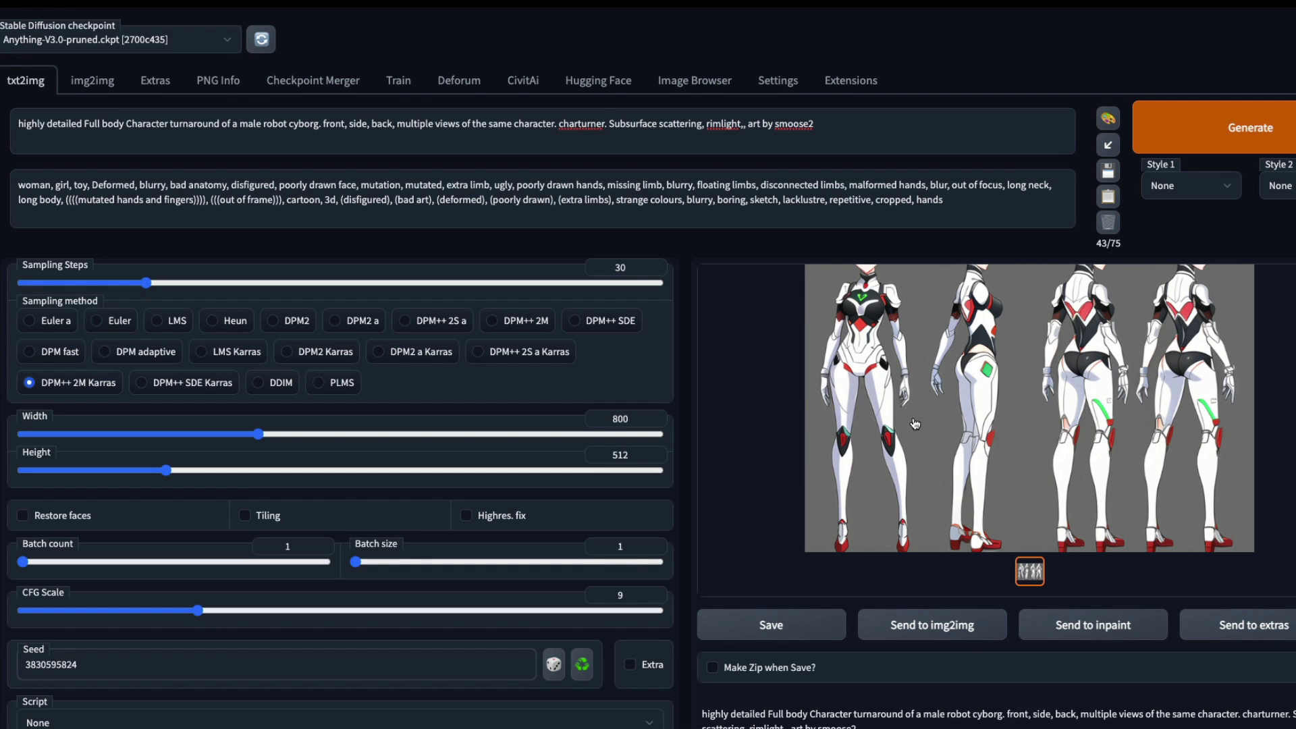
# Step: Reset the seed to random (-1), generate the male robot cyborg turnaround again and inspect it enlarged
pyautogui.scroll(-1, 390, 484)
pyautogui.scroll(-2, 390, 484)
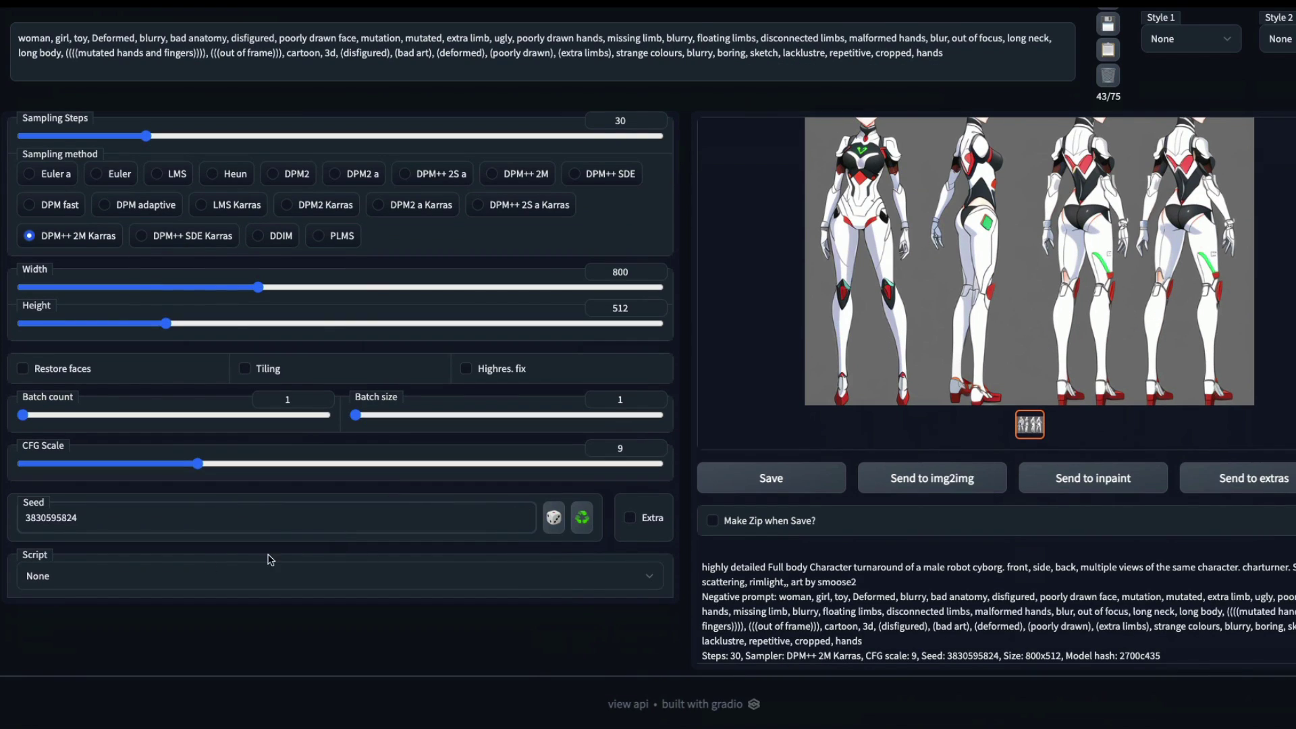
pyautogui.click(557, 521)
pyautogui.scroll(2, 560, 525)
pyautogui.click(1170, 148)
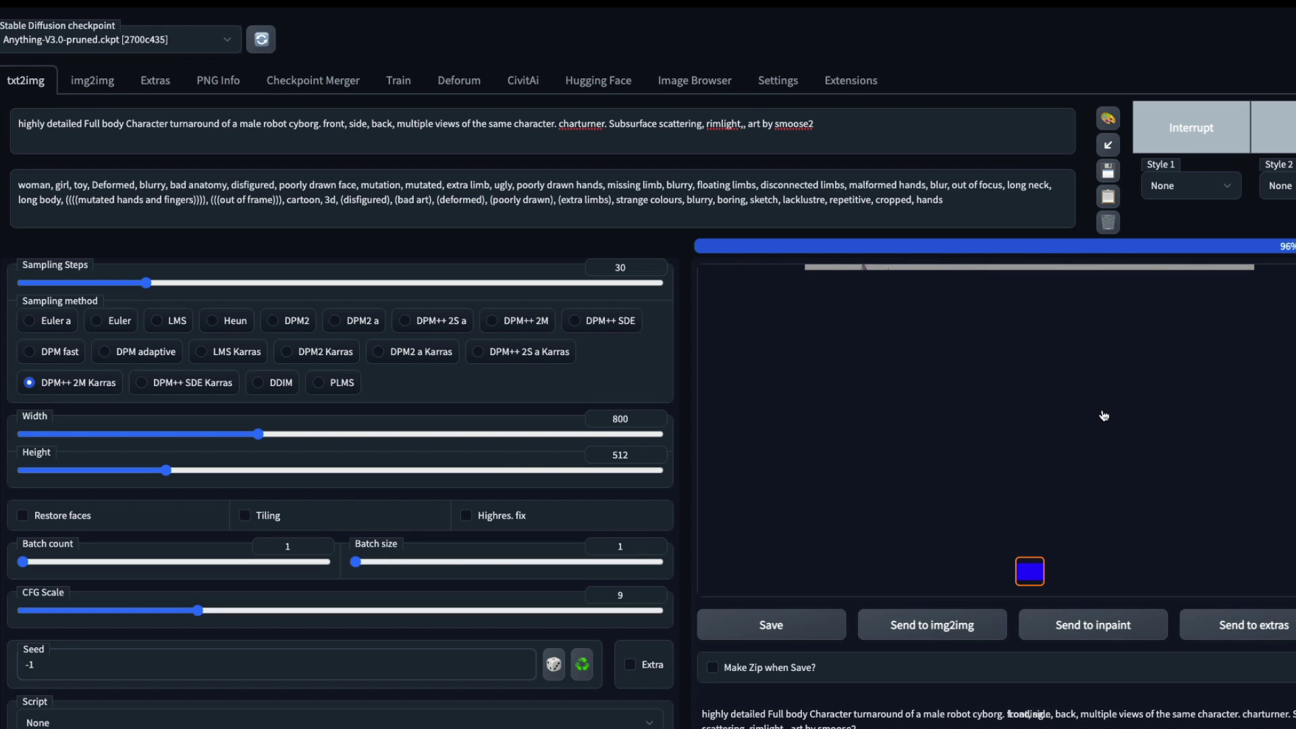
pyautogui.click(1028, 396)
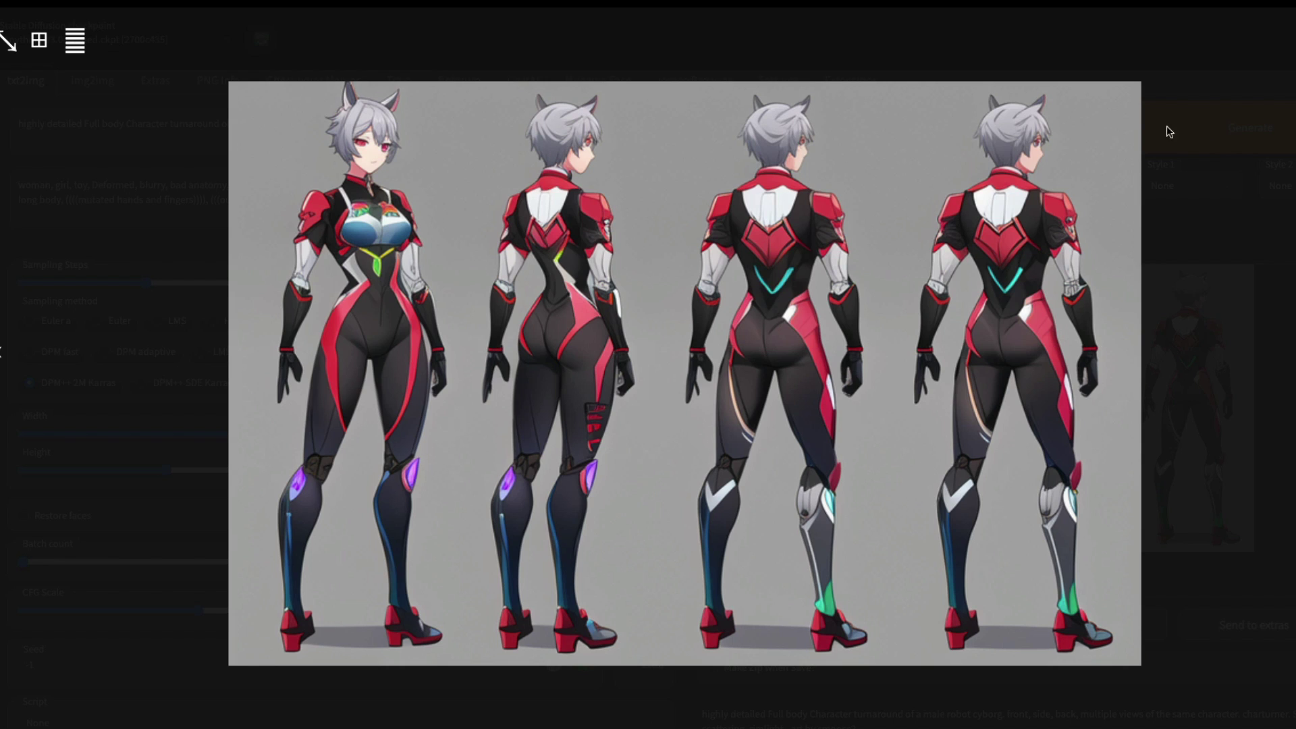
pyautogui.press('Escape')
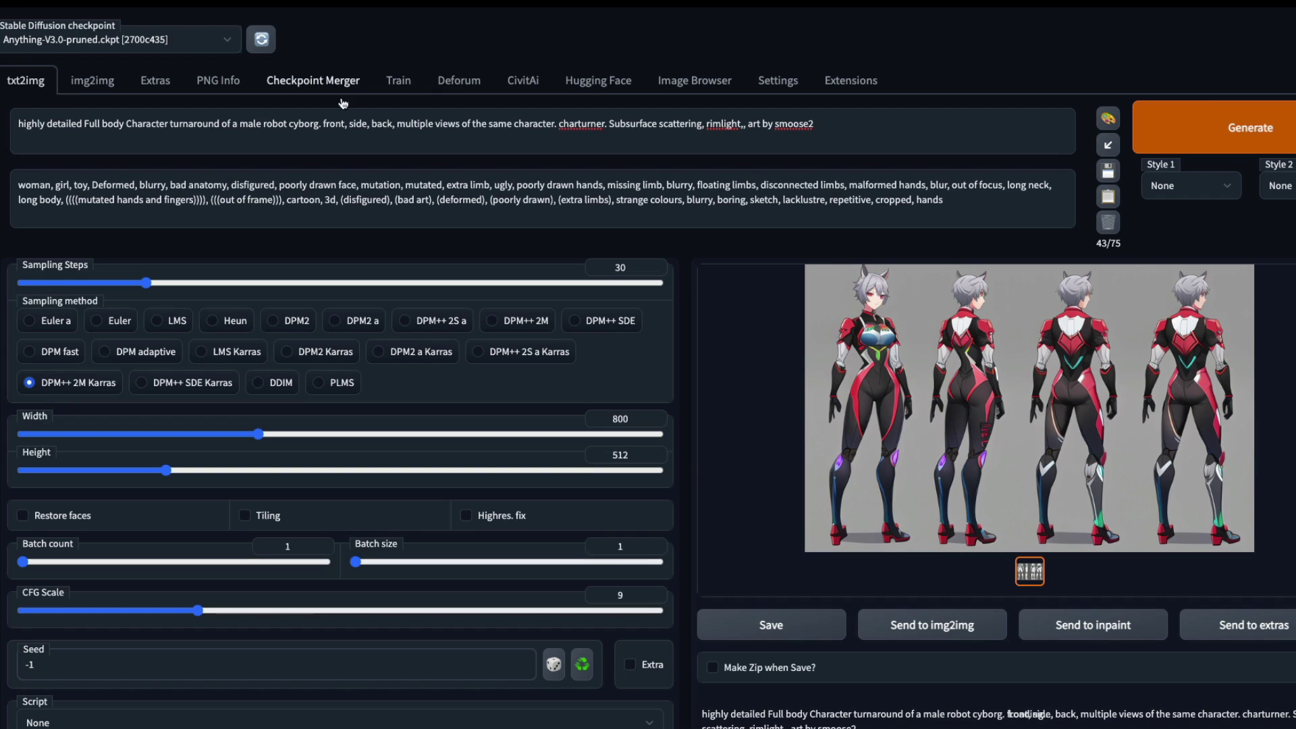
# Step: Add "with dark yellow background" after "robot cyborg" in the prompt, generate the turnaround and inspect it enlarged
pyautogui.click(315, 125)
pyautogui.write('with a')
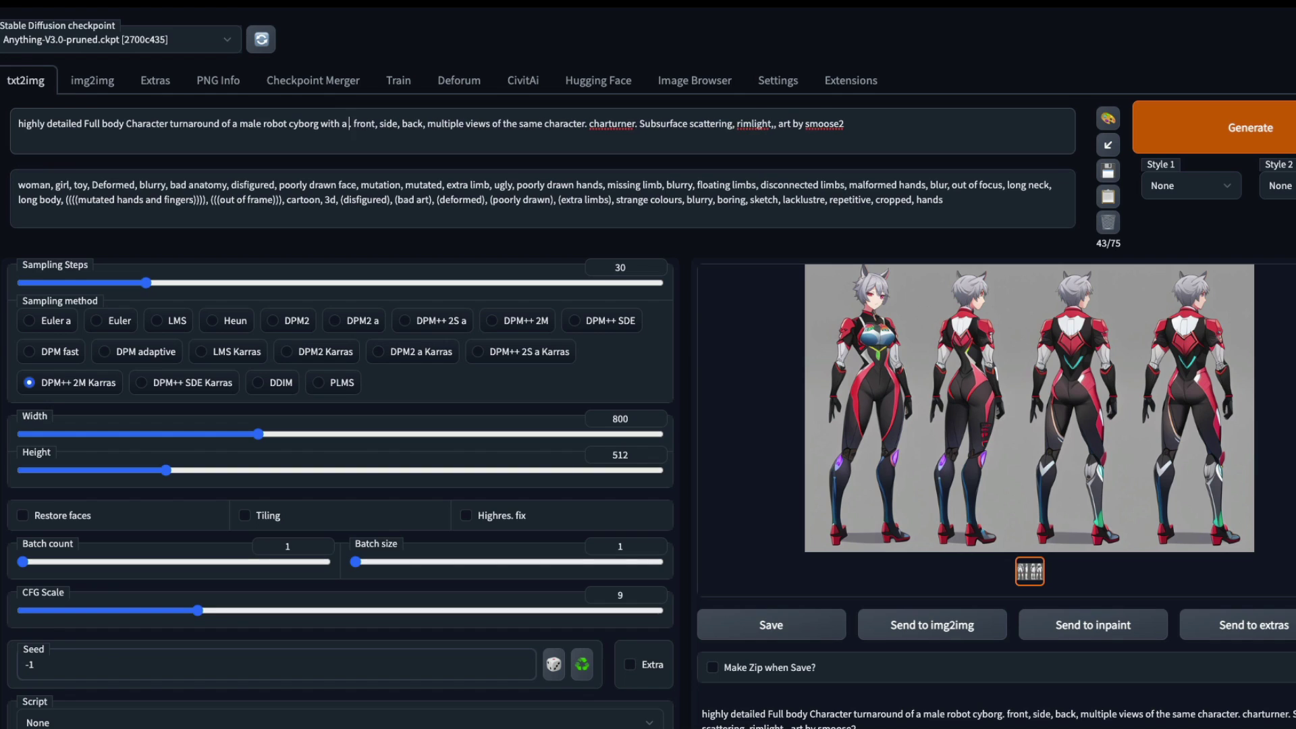
pyautogui.press('BackSpace')
pyautogui.press('BackSpace')
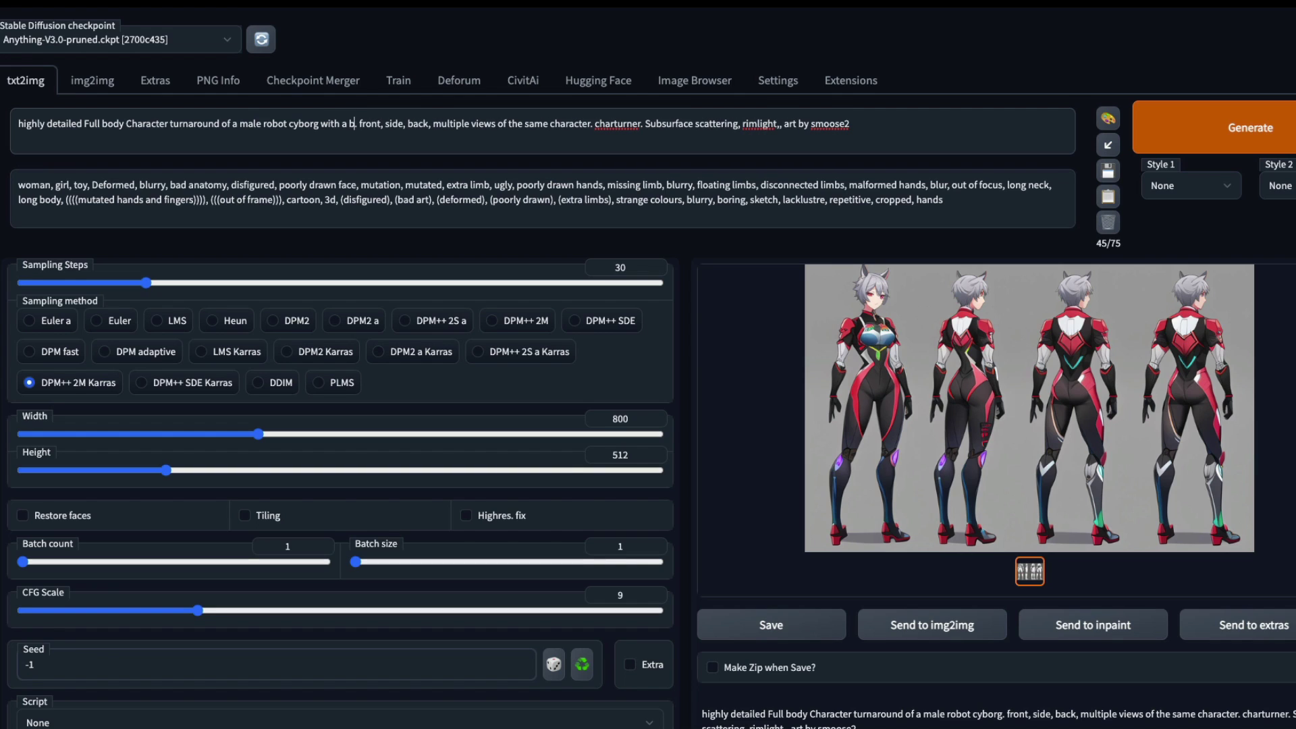
pyautogui.write('dark yello')
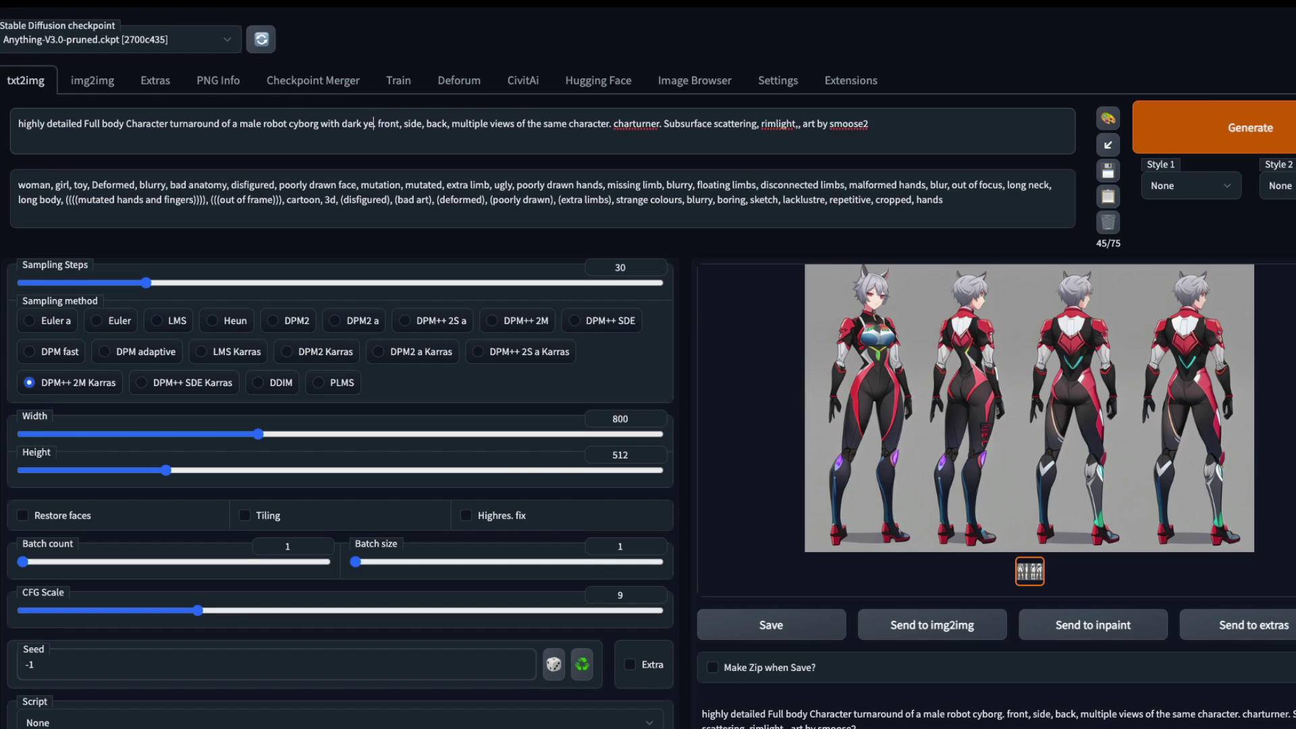
pyautogui.write('w backg')
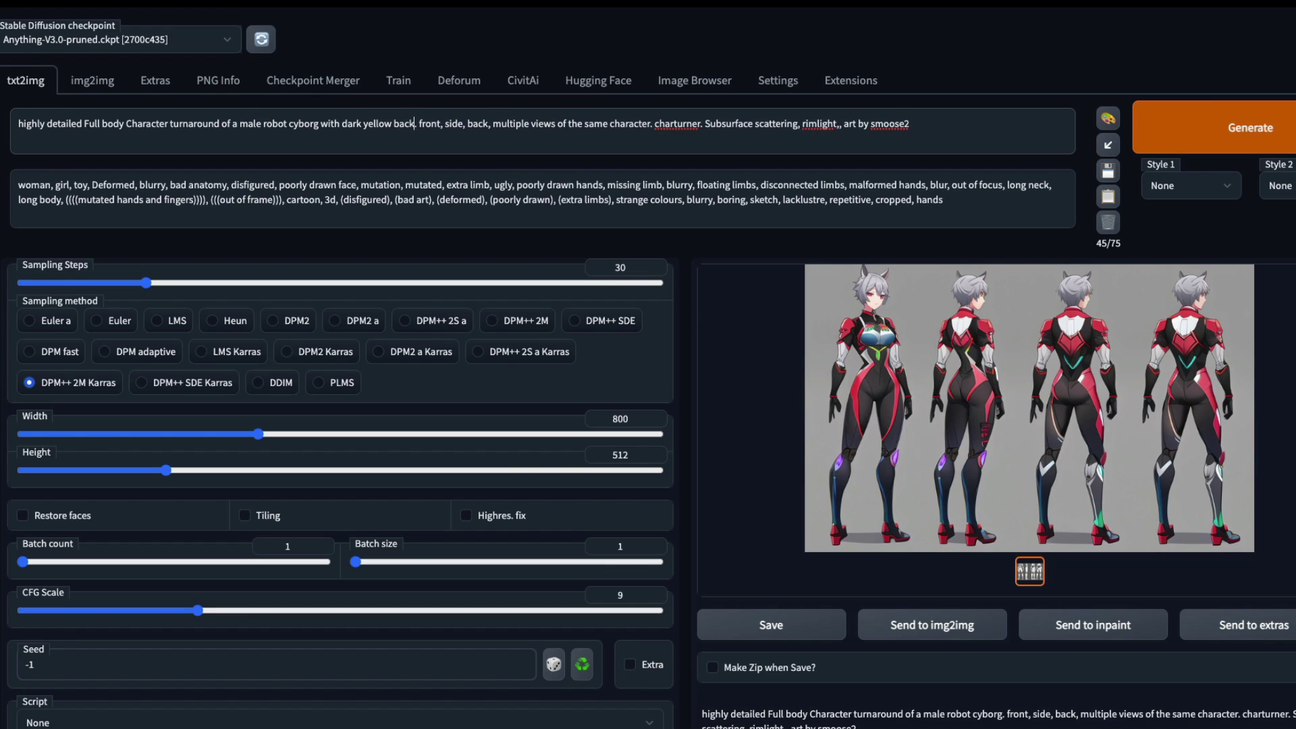
pyautogui.write('round')
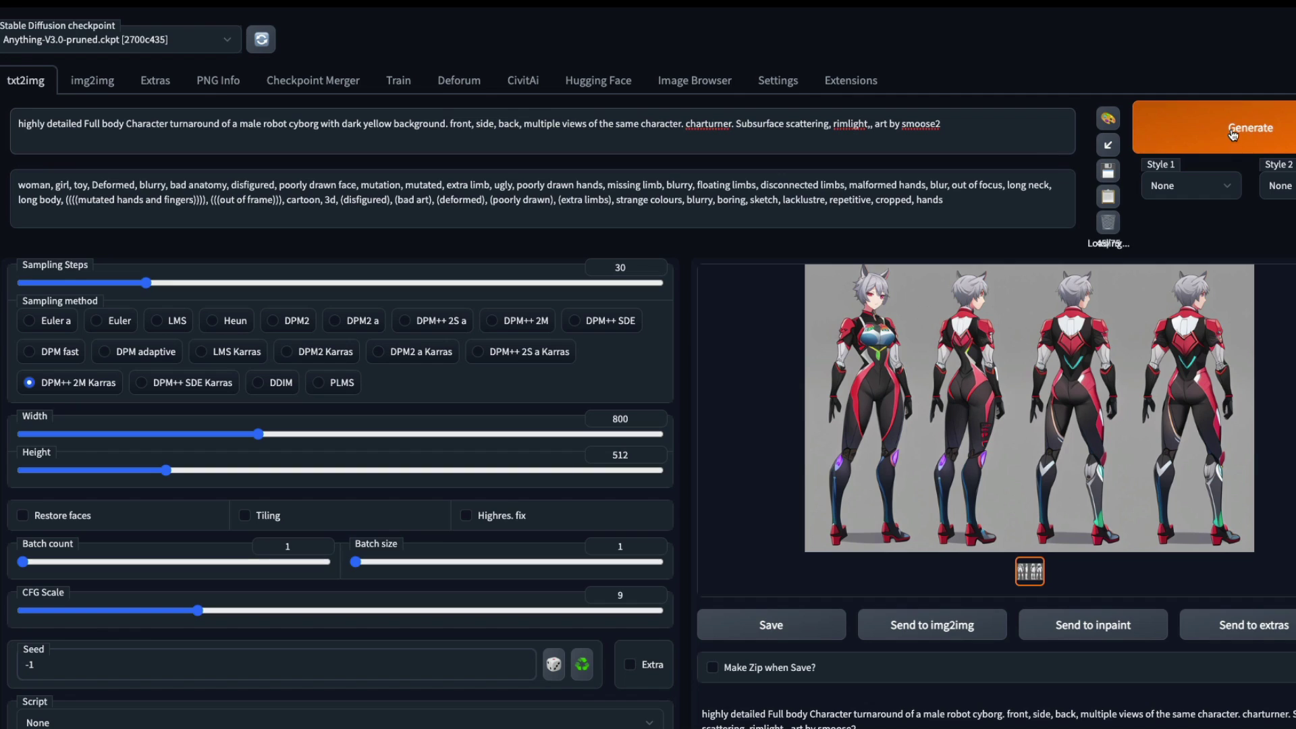
pyautogui.hotkey('ctrl', 'Return')
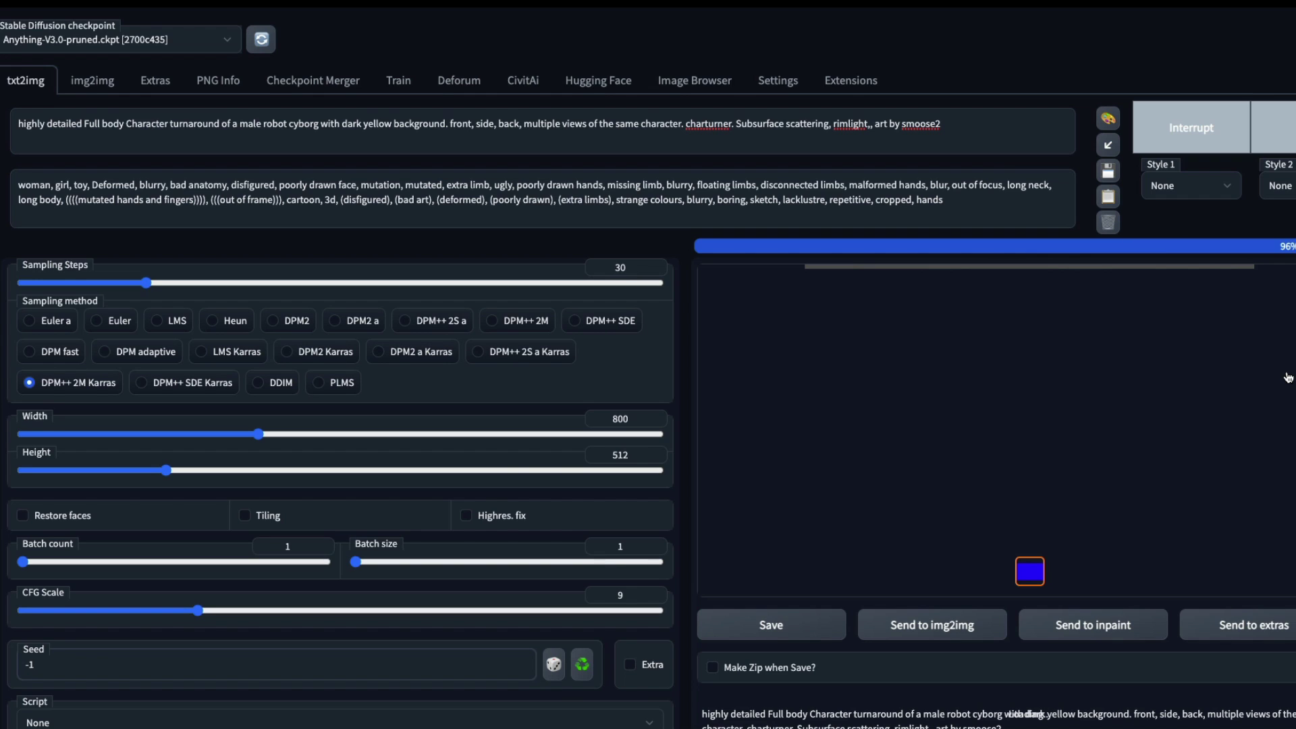
pyautogui.click(1134, 388)
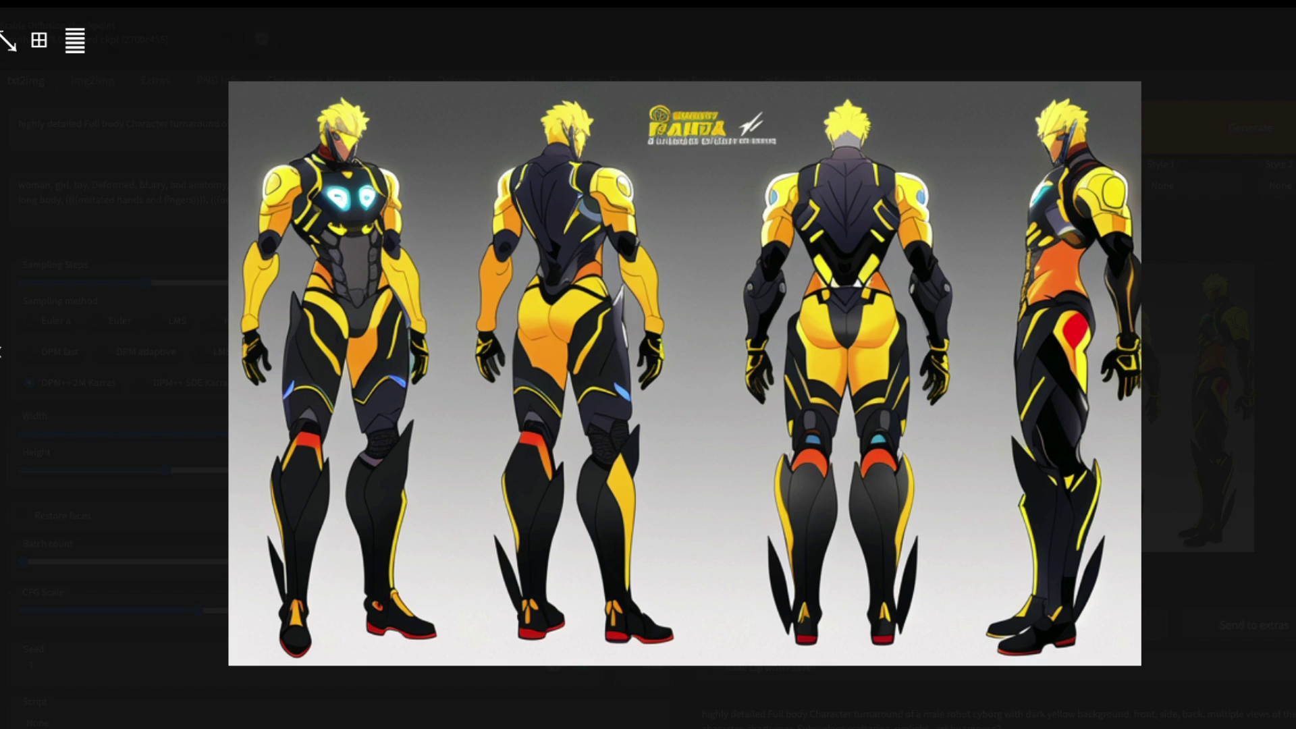
pyautogui.click(711, 213)
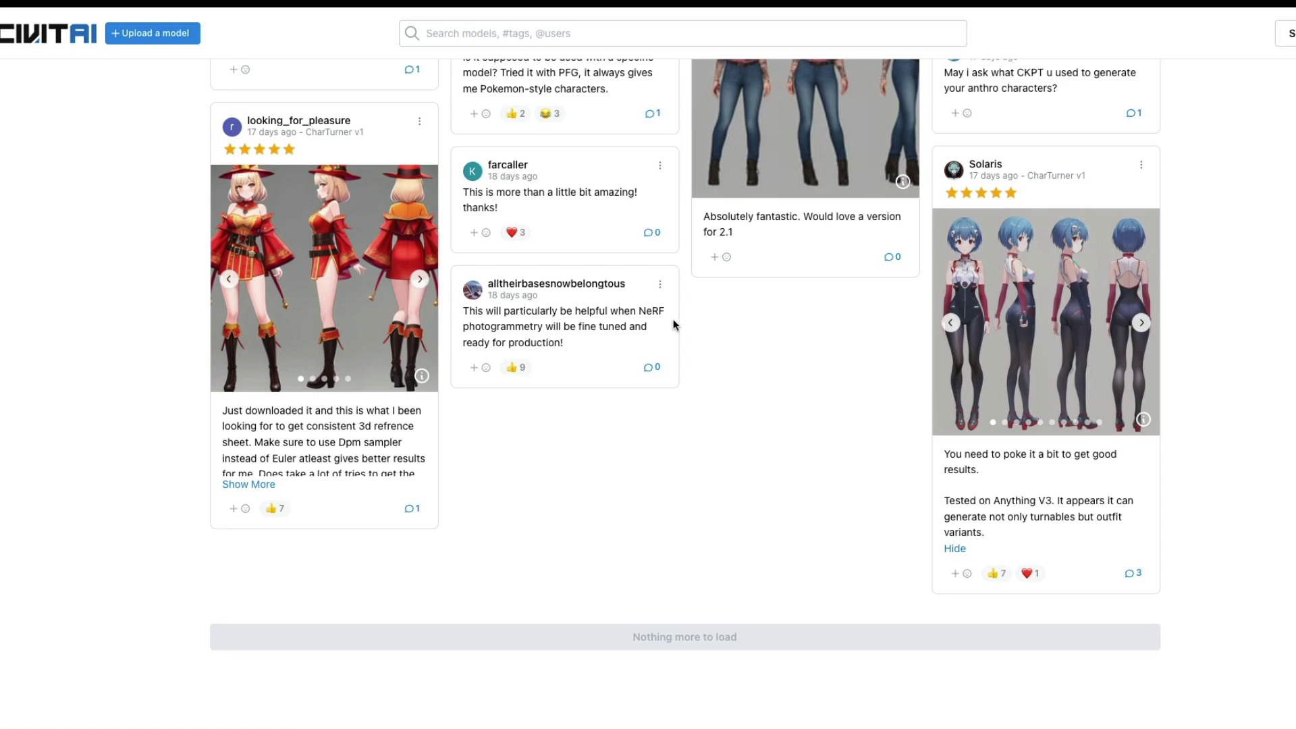
# Step: On CharTurner's Civitai model page, review the author's description with the recommended sampler, Highres. fix and orientation notes
pyautogui.scroll(10, 674, 324)
pyautogui.scroll(-6, 674, 319)
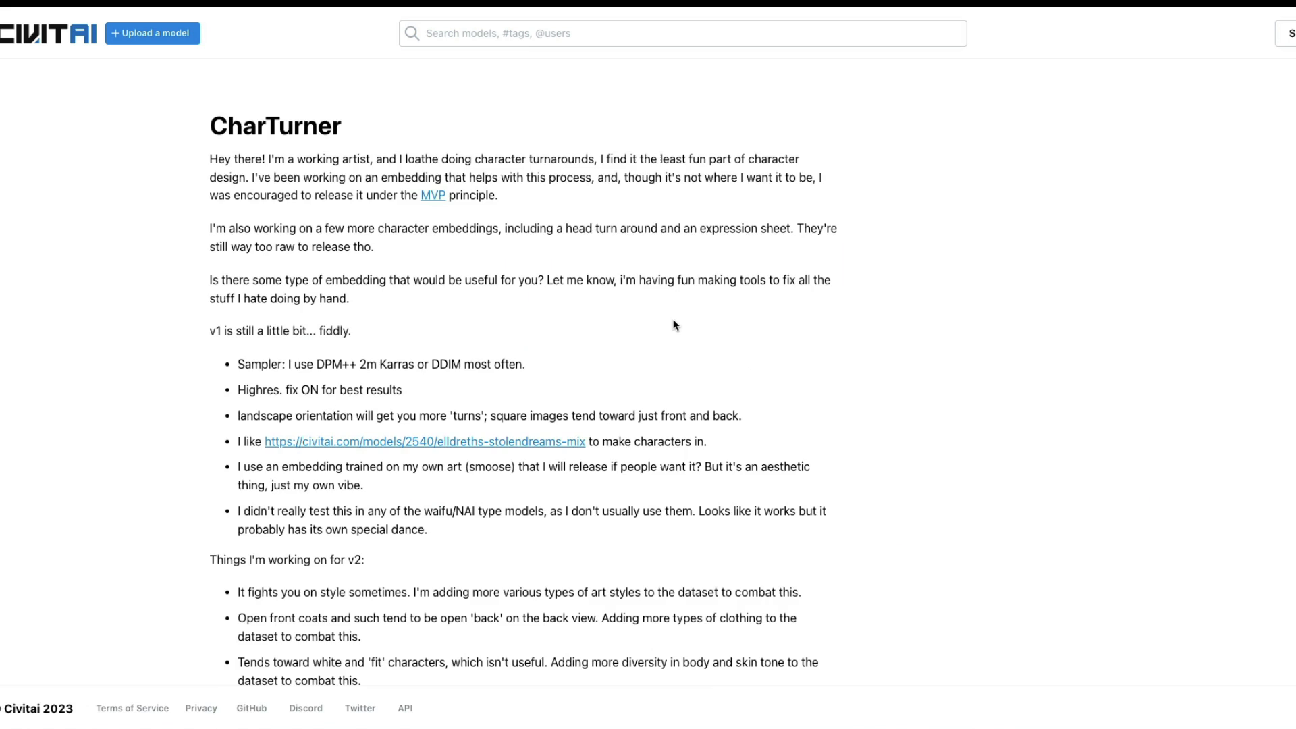